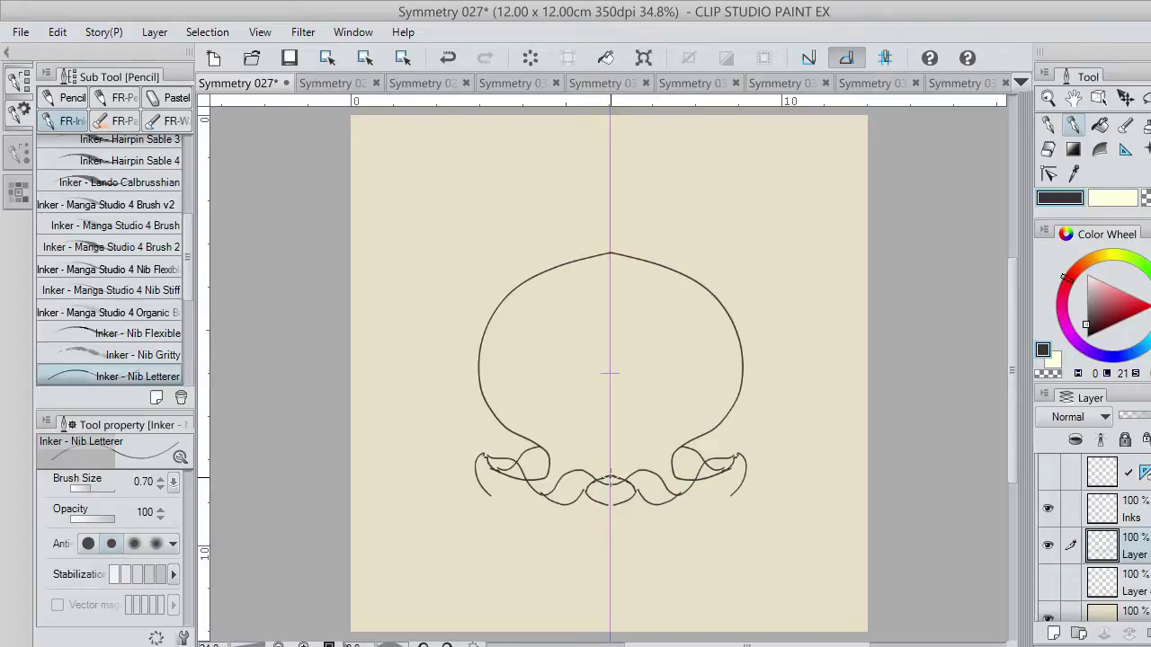
# Try to add mirrored curved strokes to the wavy tentacles beneath the large head outline
pyautogui.hotkey('ctrl', 'z')
pyautogui.moveTo(611, 495)
pyautogui.mouseDown()
pyautogui.moveTo(611, 506)
pyautogui.moveTo(645, 478)
pyautogui.moveTo(690, 486)
pyautogui.moveTo(678, 495)
pyautogui.mouseUp()
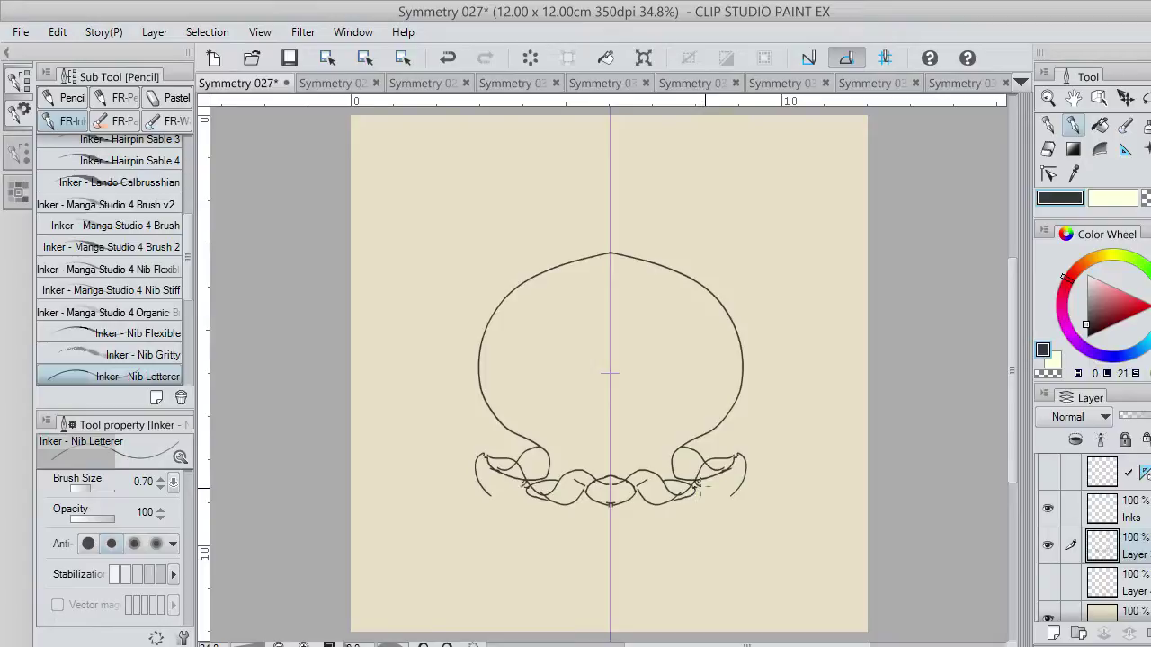
pyautogui.hotkey('ctrl', 'z')
pyautogui.moveTo(746, 454)
pyautogui.mouseDown()
pyautogui.moveTo(713, 499)
pyautogui.moveTo(695, 495)
pyautogui.moveTo(729, 481)
pyautogui.moveTo(689, 492)
pyautogui.moveTo(735, 479)
pyautogui.mouseUp()
# Undo the wavy tentacle strokes back to the head outline with its two curled ends
pyautogui.hotkey('ctrl', 'z')
pyautogui.hotkey('ctrl', 'z')
pyautogui.hotkey('ctrl', 'z')
pyautogui.hotkey('ctrl', 'z')
pyautogui.hotkey('ctrl', 'z')
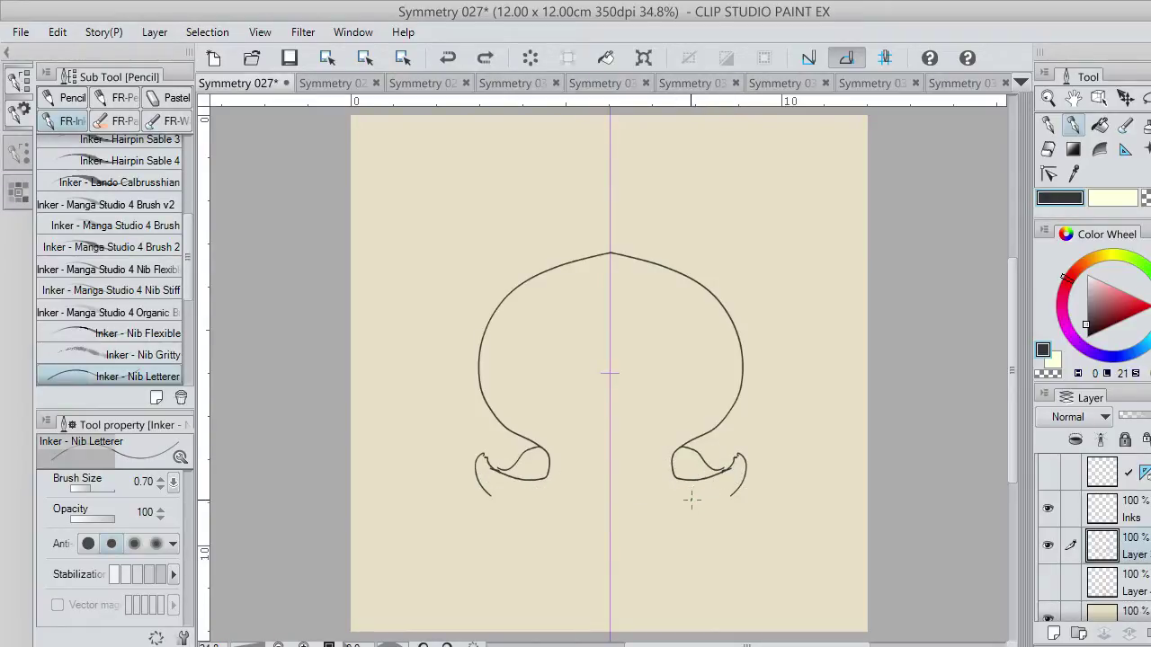
pyautogui.hotkey('ctrl', 'z')
pyautogui.hotkey('ctrl', 'z')
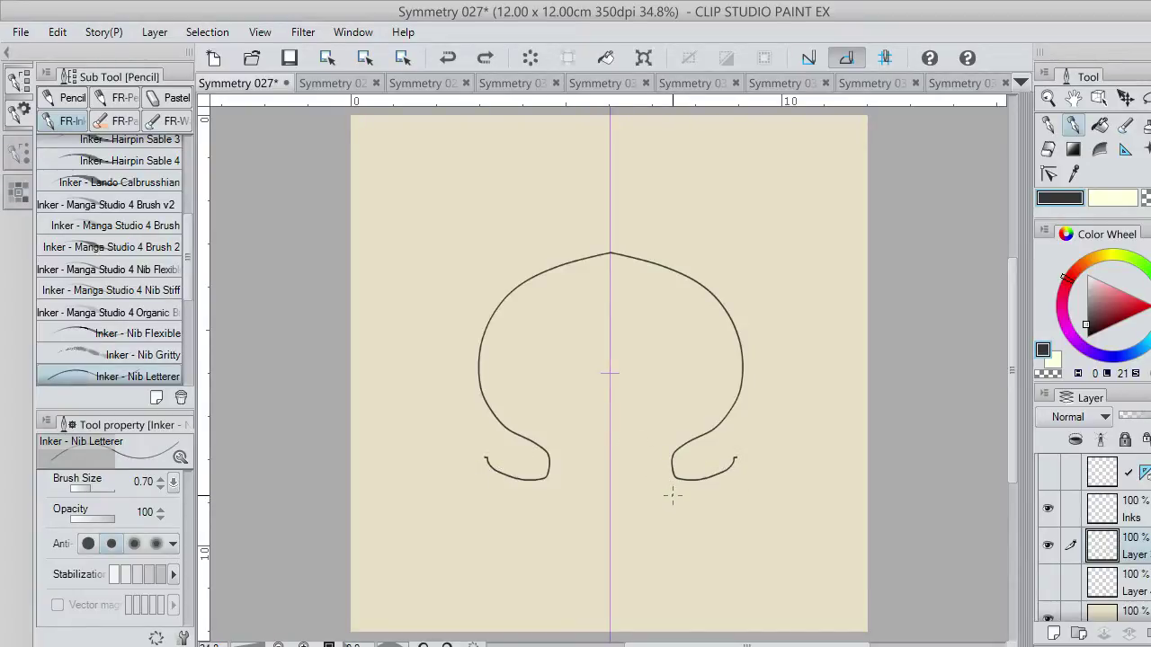
# Try to erase parts of the curled ends below the head with the transparent color, and undo the strokes
pyautogui.click(1146, 198)
pyautogui.moveTo(723, 470); pyautogui.dragTo(722, 477)
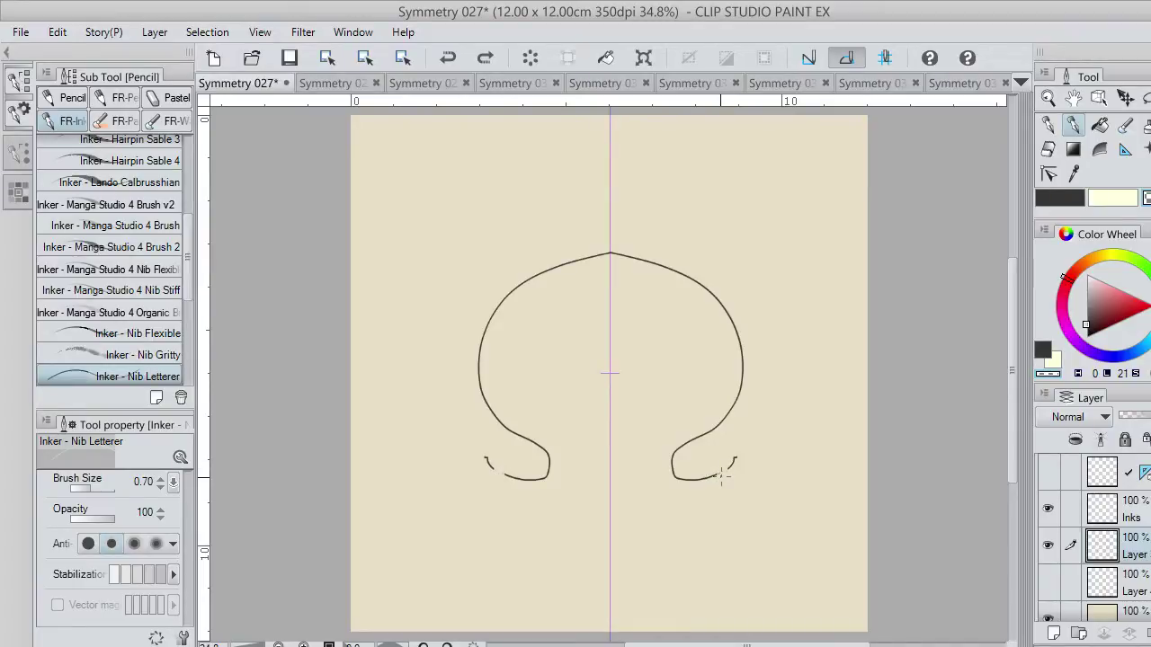
pyautogui.moveTo(722, 475); pyautogui.dragTo(688, 478)
pyautogui.moveTo(715, 474); pyautogui.dragTo(690, 480)
pyautogui.hotkey('ctrl', 'z')
pyautogui.hotkey('ctrl', 'z')
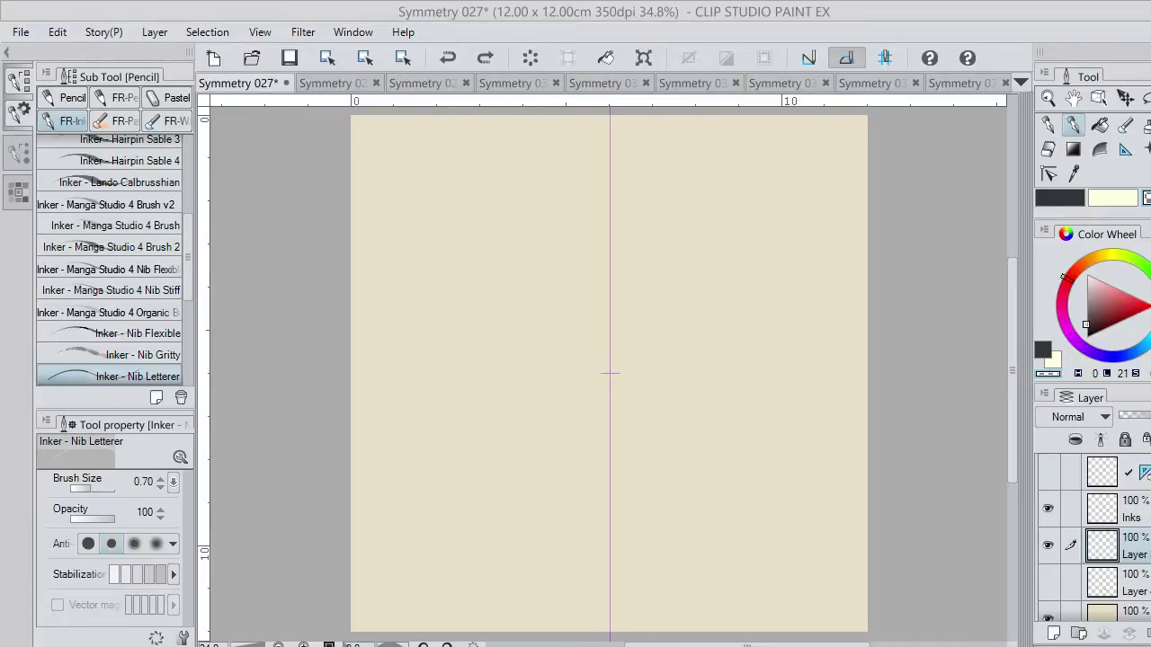
# Draw mirrored rounded side lobes at the lower edges of the circle, redoing the strokes until they hug it
pyautogui.hotkey('ctrl', 'y')
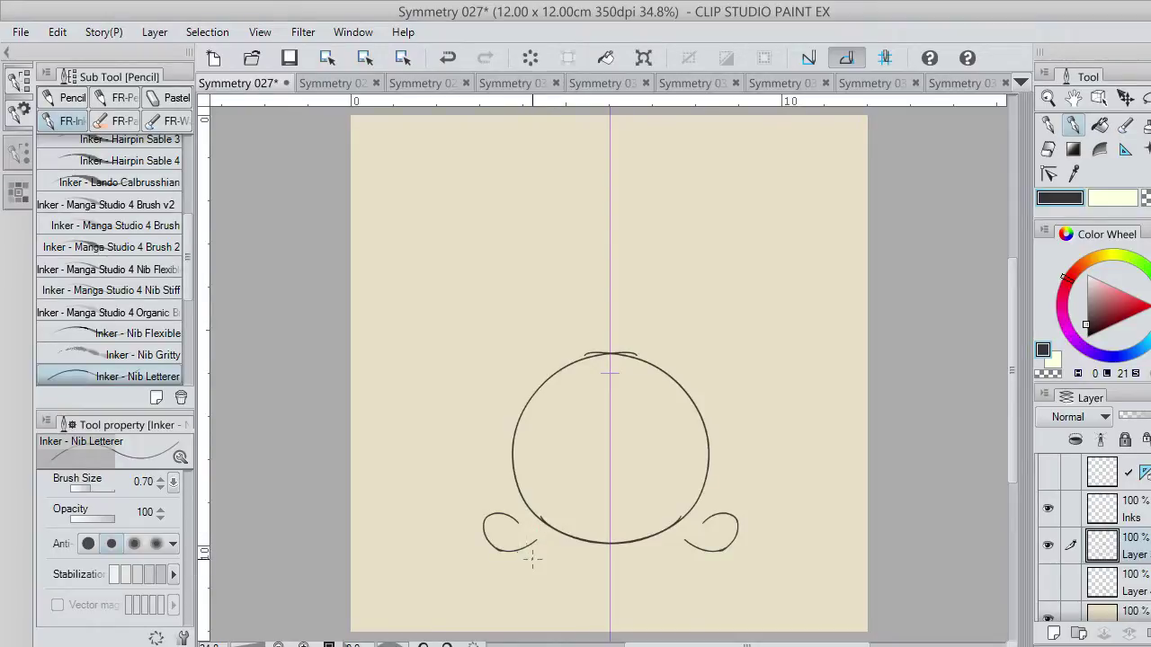
pyautogui.moveTo(531, 539); pyautogui.dragTo(508, 580)
pyautogui.hotkey('ctrl', 'z')
pyautogui.hotkey('ctrl', 'z')
pyautogui.hotkey('ctrl', 'z')
pyautogui.moveTo(534, 565)
pyautogui.mouseDown()
pyautogui.moveTo(506, 533)
pyautogui.moveTo(541, 534)
pyautogui.moveTo(583, 580)
pyautogui.moveTo(590, 559)
pyautogui.moveTo(571, 572)
pyautogui.mouseUp()
pyautogui.hotkey('ctrl', 'z')
pyautogui.hotkey('ctrl', 'z')
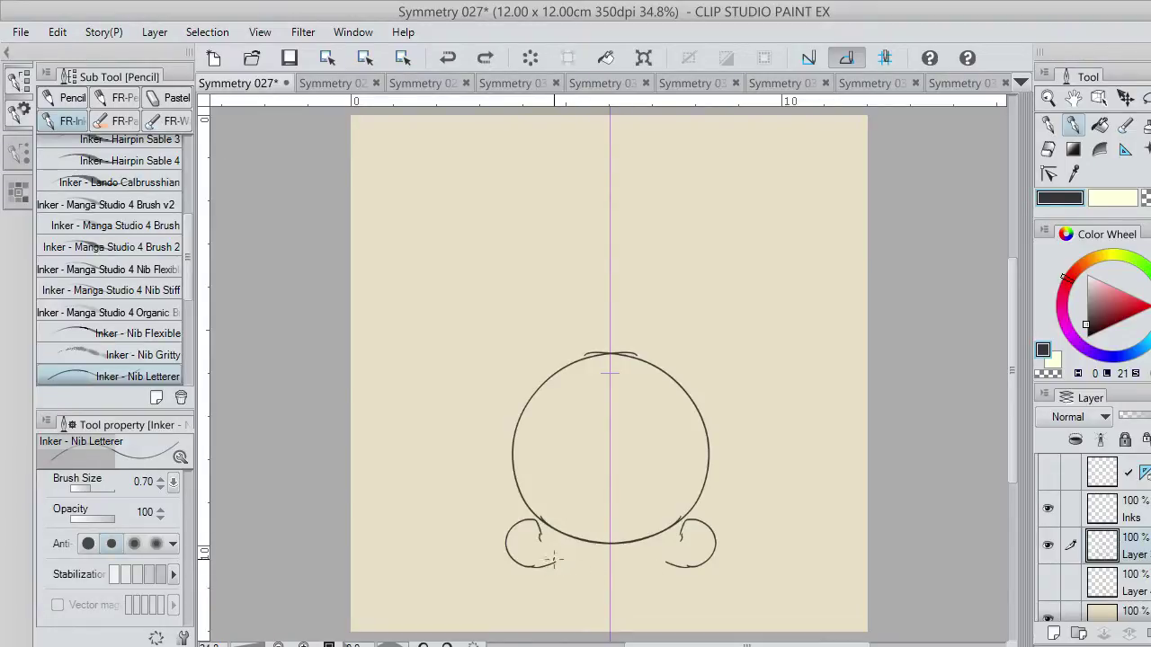
# Try to draw mirrored inner legs with toe lines beneath the circle, and undo them
pyautogui.moveTo(540, 534)
pyautogui.mouseDown()
pyautogui.moveTo(610, 574)
pyautogui.moveTo(576, 569)
pyautogui.mouseUp()
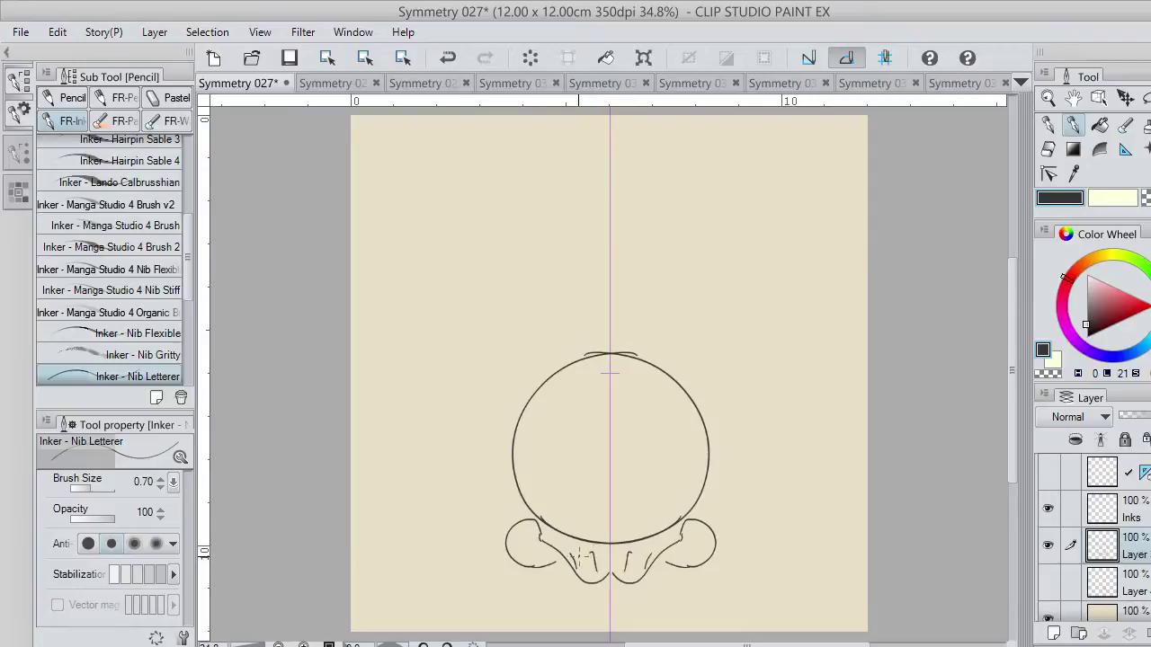
pyautogui.hotkey('ctrl', 'z')
pyautogui.moveTo(599, 557); pyautogui.dragTo(600, 572)
pyautogui.hotkey('ctrl', 'z')
pyautogui.hotkey('ctrl', 'z')
pyautogui.hotkey('ctrl', 'z')
pyautogui.hotkey('ctrl', 'z')
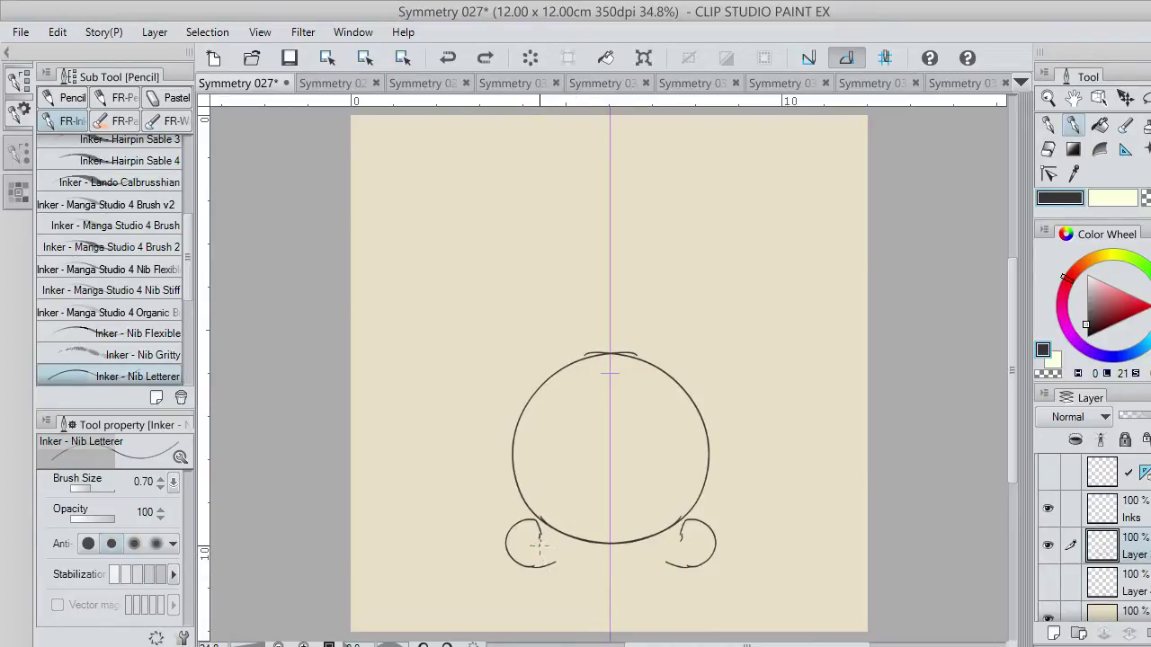
# Draw mirrored curved inner legs beneath the circle, meeting in a peak at the symmetry line
pyautogui.moveTo(540, 545)
pyautogui.mouseDown()
pyautogui.moveTo(580, 578)
pyautogui.moveTo(586, 562)
pyautogui.moveTo(604, 560)
pyautogui.moveTo(588, 577)
pyautogui.moveTo(612, 559)
pyautogui.moveTo(575, 570)
pyautogui.moveTo(568, 560)
pyautogui.moveTo(581, 578)
pyautogui.moveTo(569, 567)
pyautogui.moveTo(591, 553)
pyautogui.moveTo(584, 568)
pyautogui.moveTo(582, 547)
pyautogui.moveTo(567, 555)
pyautogui.moveTo(587, 552)
pyautogui.moveTo(582, 541)
pyautogui.moveTo(566, 569)
pyautogui.moveTo(568, 554)
pyautogui.moveTo(592, 547)
pyautogui.moveTo(589, 573)
pyautogui.mouseUp()
pyautogui.hotkey('ctrl', 'z')
pyautogui.hotkey('ctrl', 'z')
pyautogui.hotkey('ctrl', 'z')
pyautogui.hotkey('ctrl', 'z')
pyautogui.hotkey('ctrl', 'z')
pyautogui.hotkey('ctrl', 'z')
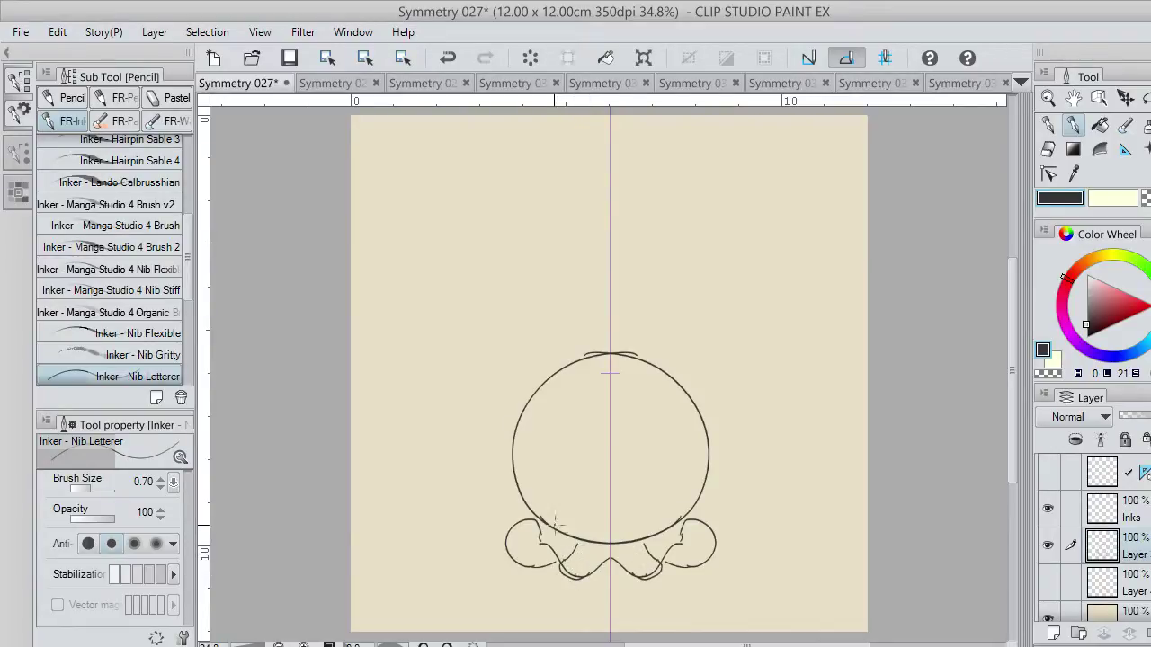
# Draw mirrored rounded ears on the upper sides of the circle and touch up where the side lobes join it
pyautogui.moveTo(516, 529)
pyautogui.mouseDown()
pyautogui.moveTo(520, 510)
pyautogui.moveTo(504, 566)
pyautogui.moveTo(528, 559)
pyautogui.mouseUp()
pyautogui.hotkey('ctrl', 'z')
pyautogui.hotkey('ctrl', 'z')
pyautogui.moveTo(541, 520); pyautogui.dragTo(539, 543)
pyautogui.moveTo(536, 390)
pyautogui.mouseDown()
pyautogui.moveTo(522, 378)
pyautogui.moveTo(533, 340)
pyautogui.moveTo(557, 379)
pyautogui.mouseUp()
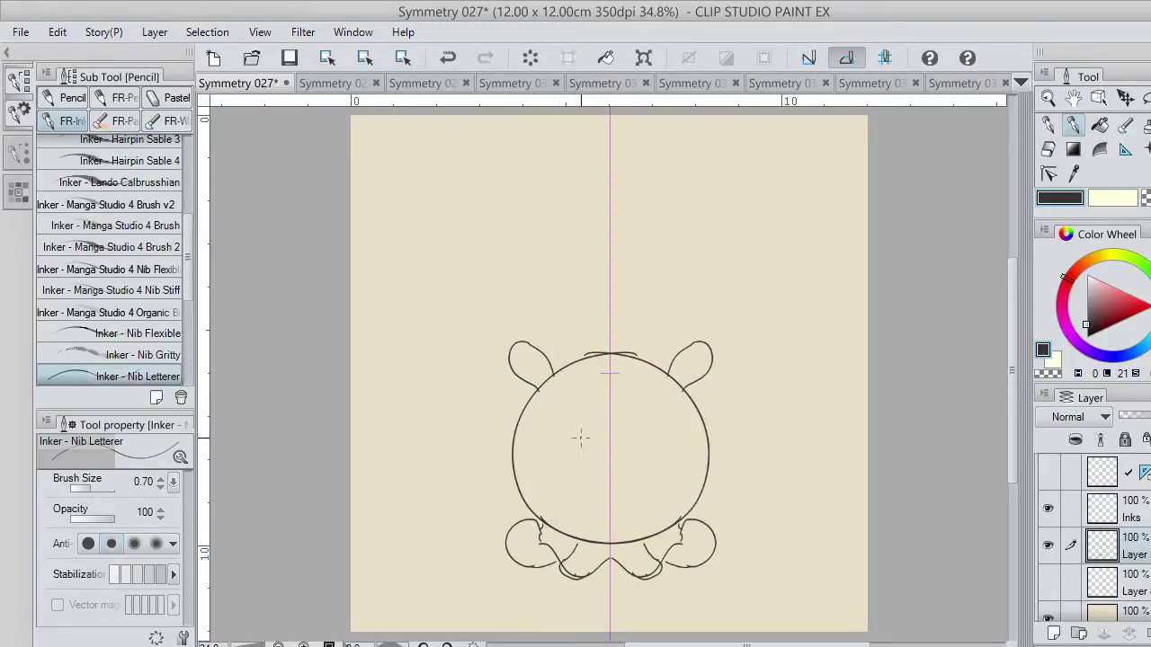
# Draw the face inside the circle with mirrored round and oval eyes, a small nose line and a V-shaped mouth
pyautogui.moveTo(556, 436)
pyautogui.mouseDown()
pyautogui.moveTo(546, 448)
pyautogui.moveTo(558, 455)
pyautogui.mouseUp()
pyautogui.moveTo(591, 519)
pyautogui.mouseDown()
pyautogui.moveTo(609, 530)
pyautogui.moveTo(600, 509)
pyautogui.moveTo(621, 491)
pyautogui.mouseUp()
pyautogui.hotkey('ctrl', 'z')
pyautogui.hotkey('ctrl', 'z')
pyautogui.hotkey('ctrl', 'z')
pyautogui.click(670, 457)
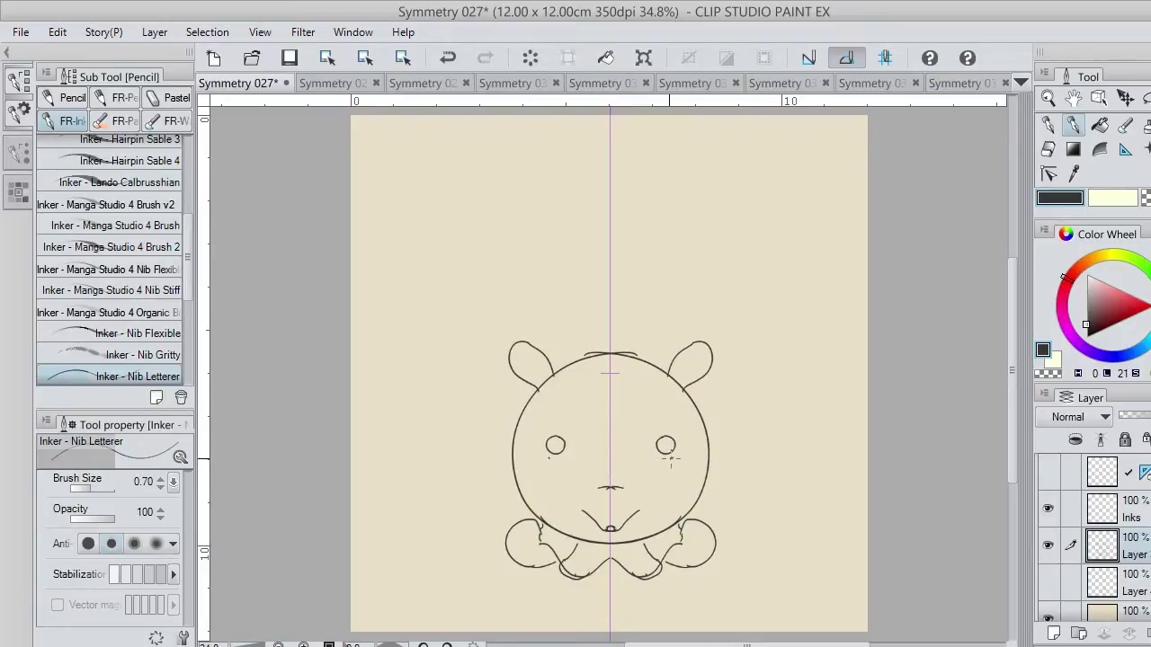
pyautogui.moveTo(671, 458)
pyautogui.mouseDown()
pyautogui.moveTo(659, 471)
pyautogui.moveTo(673, 473)
pyautogui.mouseUp()
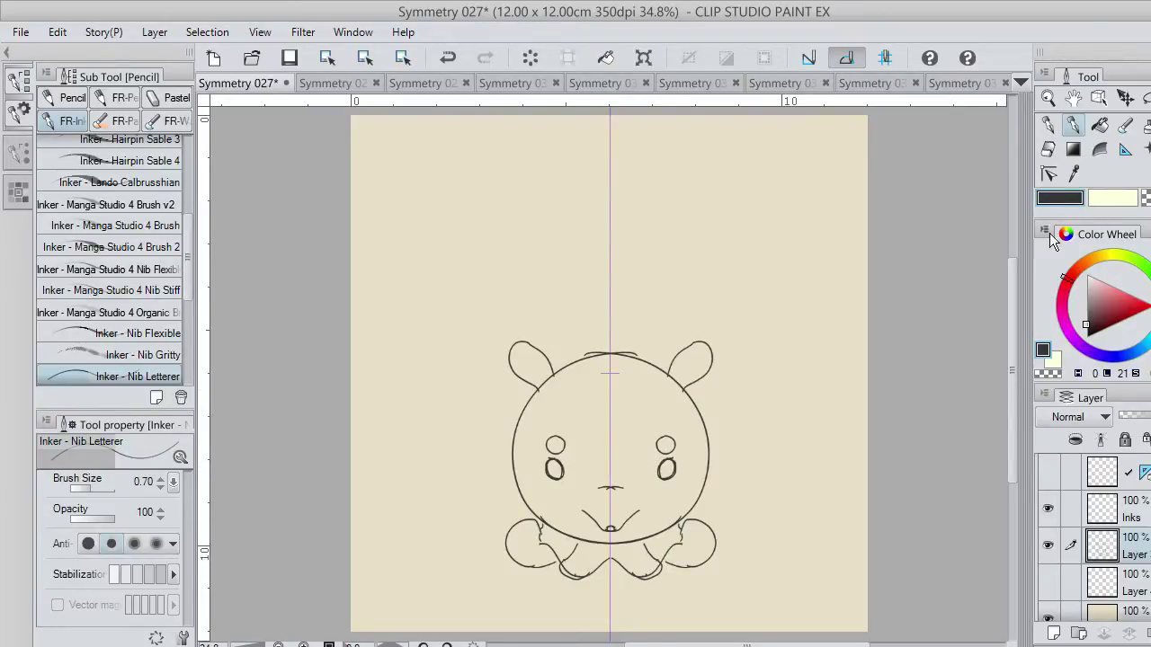
# Erase the small round circles above the oval eyes with the transparent color
pyautogui.click(1144, 199)
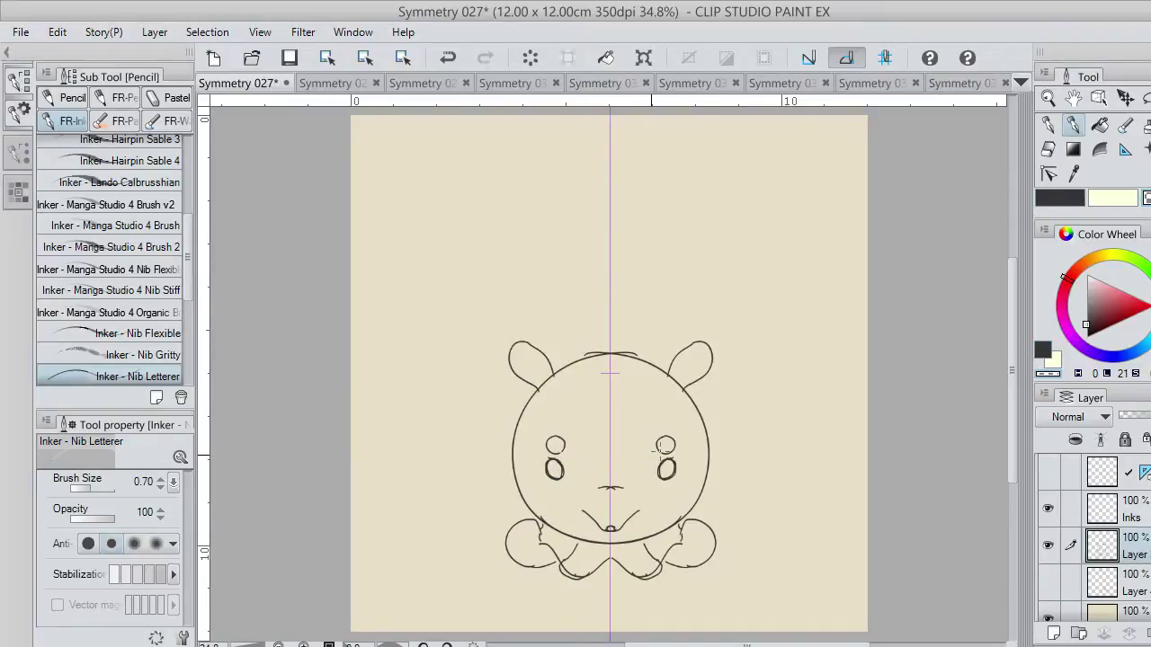
pyautogui.moveTo(664, 446); pyautogui.dragTo(673, 453)
pyautogui.moveTo(657, 441)
pyautogui.mouseDown()
pyautogui.moveTo(673, 449)
pyautogui.moveTo(654, 444)
pyautogui.mouseUp()
pyautogui.hotkey('ctrl', 'z')
# Erase the overlapping lines on the inner feet and the excess line ends at the side lobe joints
pyautogui.moveTo(636, 573); pyautogui.dragTo(657, 576)
pyautogui.hotkey('ctrl', 'z')
pyautogui.scroll(1, 646, 544)
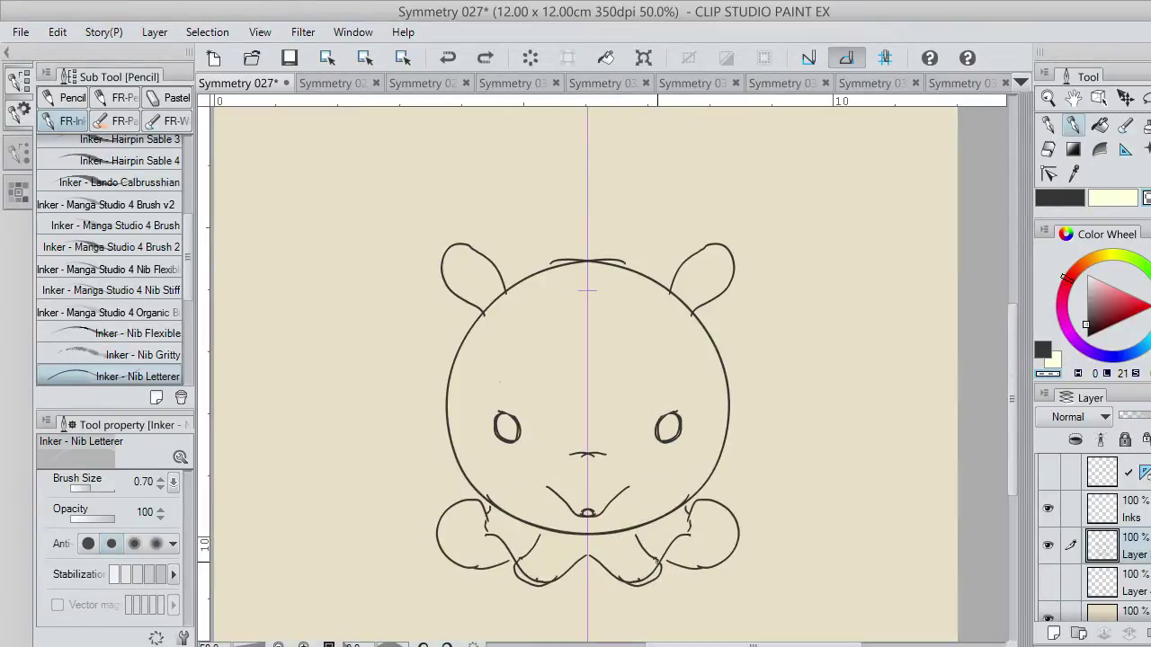
pyautogui.scroll(1, 653, 564)
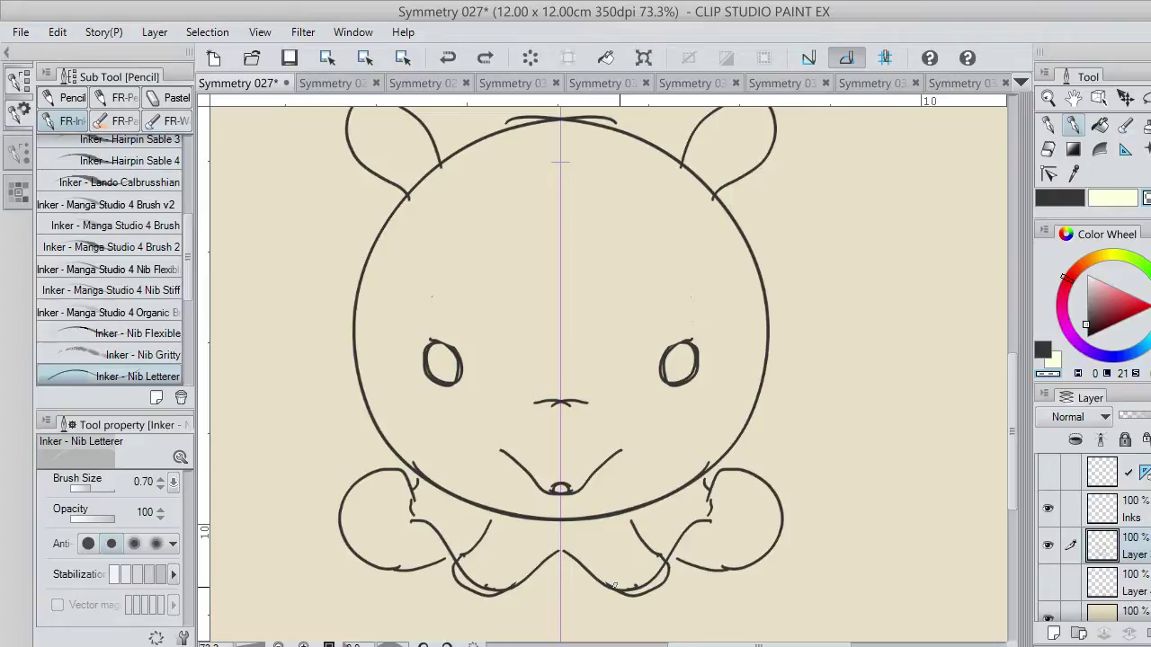
pyautogui.moveTo(614, 587)
pyautogui.mouseDown()
pyautogui.moveTo(660, 569)
pyautogui.moveTo(632, 576)
pyautogui.mouseUp()
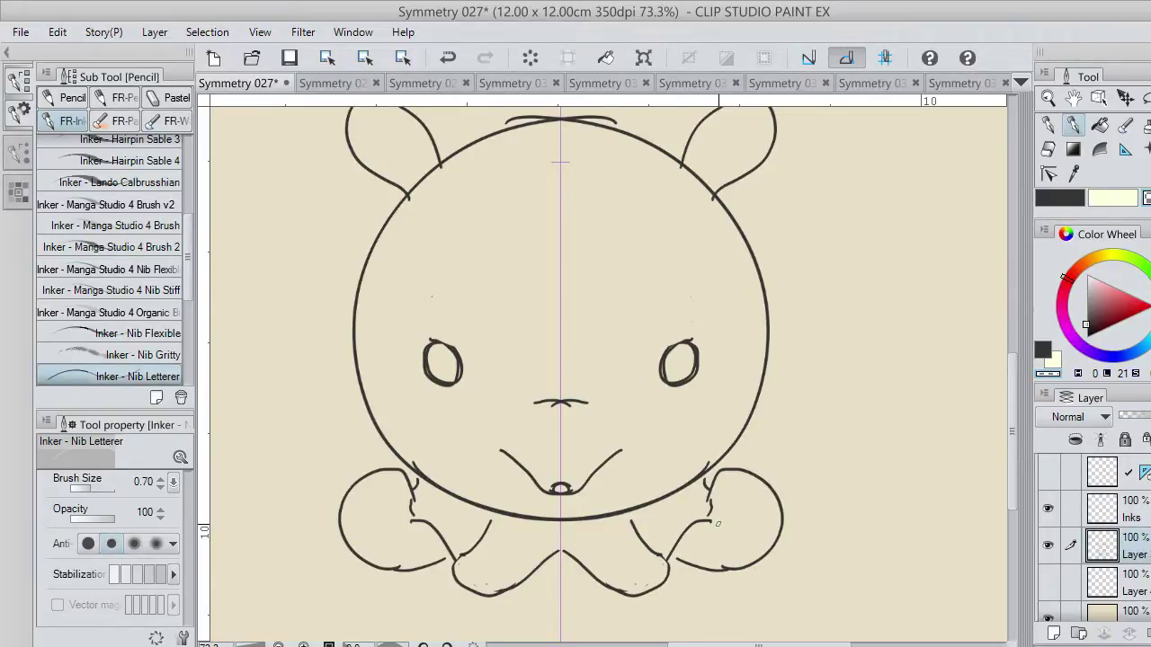
pyautogui.moveTo(718, 523); pyautogui.dragTo(713, 501)
# Draw larger curled feet on the inner legs in the dark color and erase the old foot outlines inside them
pyautogui.click(1049, 202)
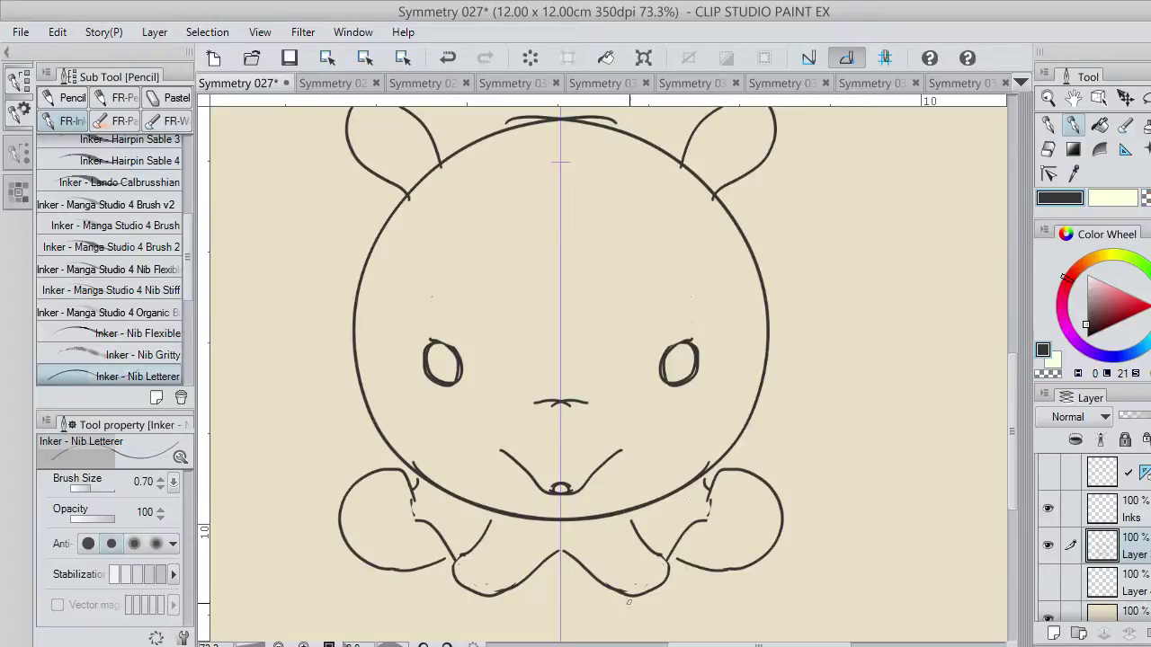
pyautogui.moveTo(622, 591); pyautogui.dragTo(667, 565)
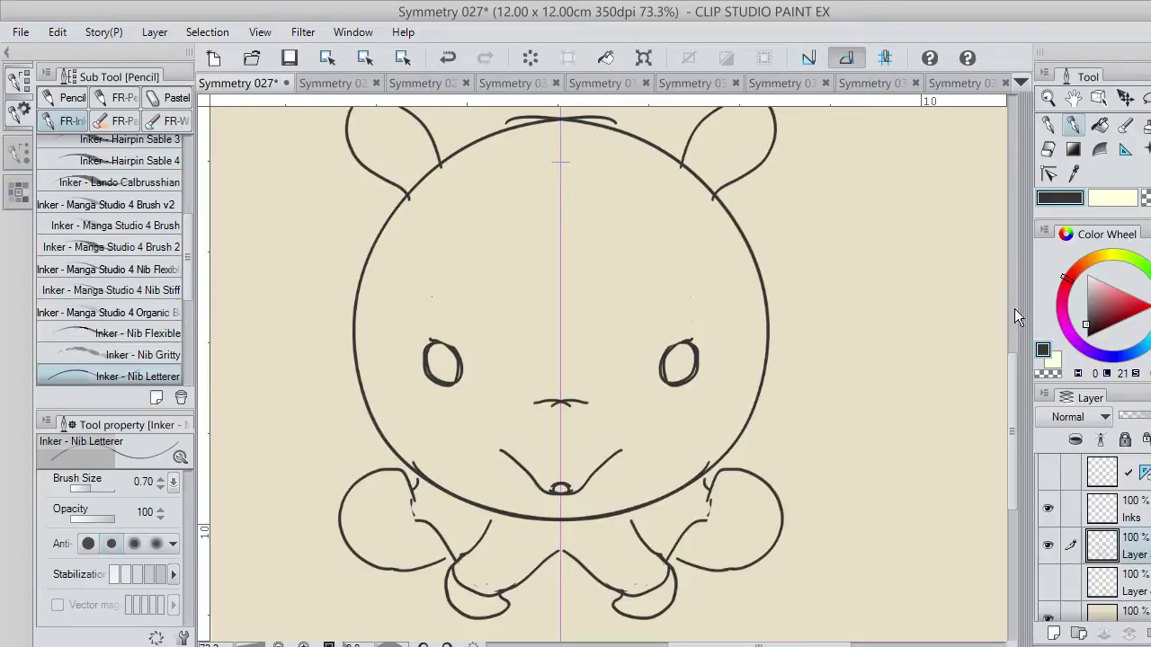
pyautogui.click(1146, 203)
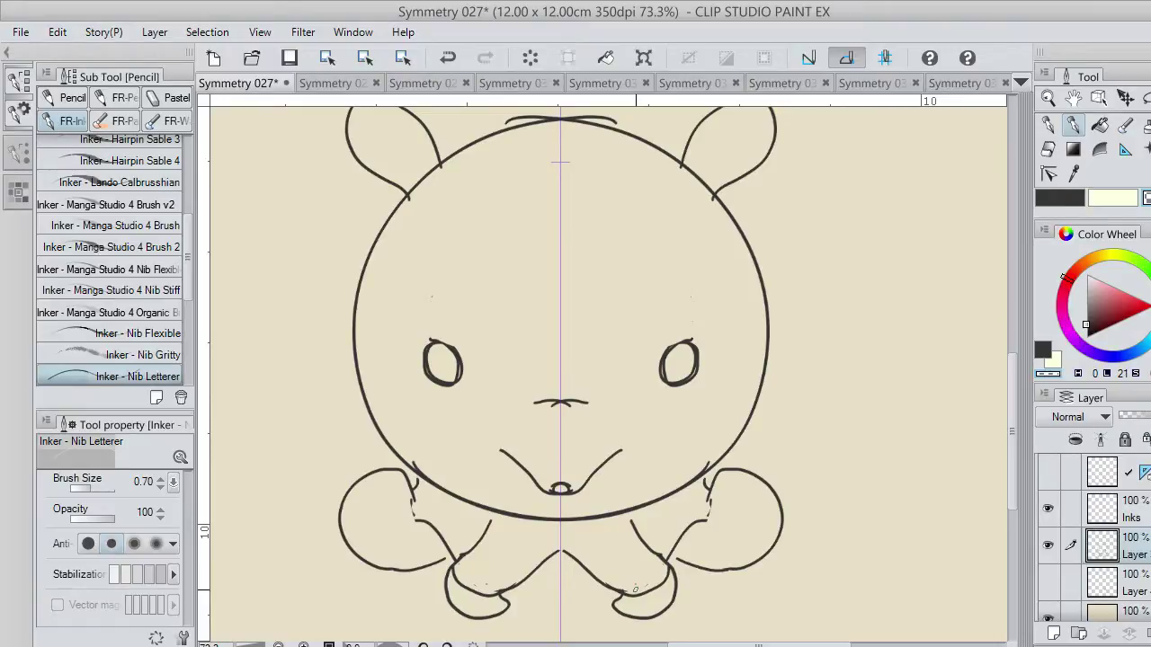
pyautogui.moveTo(635, 589); pyautogui.dragTo(670, 568)
# Redraw the small notches at the side lobe joints and connect the two feet with a curved line in the dark color
pyautogui.press('c')
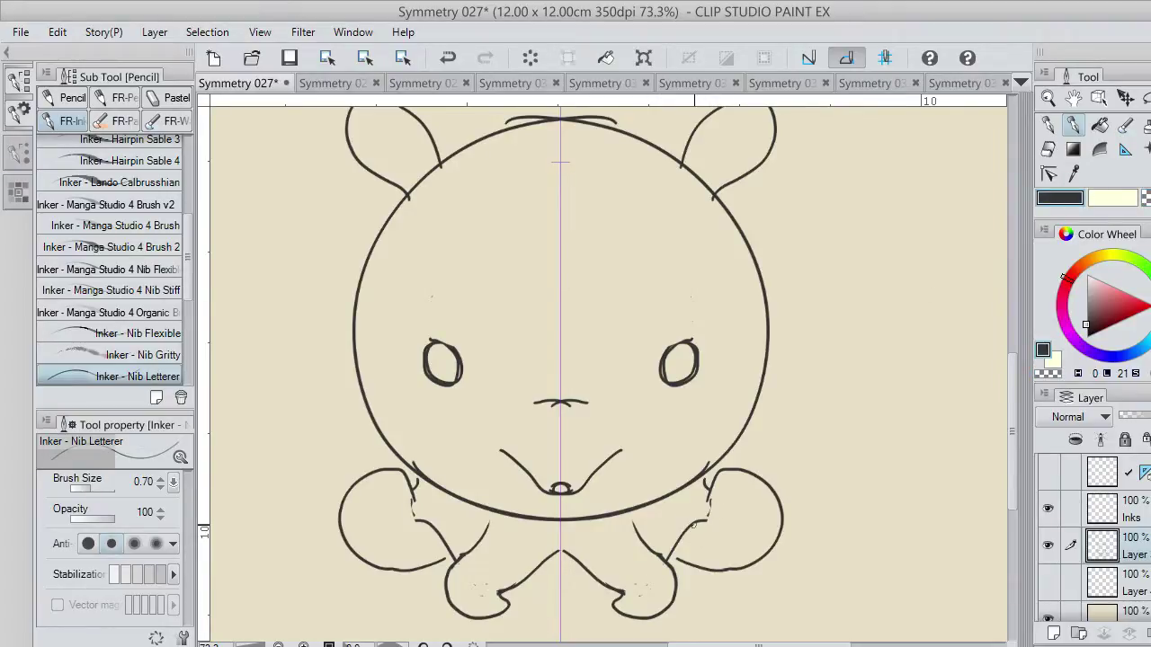
pyautogui.hotkey('ctrl', 'z')
pyautogui.moveTo(710, 496)
pyautogui.mouseDown()
pyautogui.moveTo(711, 514)
pyautogui.moveTo(709, 495)
pyautogui.mouseUp()
pyautogui.moveTo(504, 586); pyautogui.dragTo(550, 594)
pyautogui.hotkey('ctrl', 'z')
pyautogui.moveTo(496, 585)
pyautogui.mouseDown()
pyautogui.moveTo(578, 598)
pyautogui.moveTo(498, 588)
pyautogui.mouseUp()
pyautogui.hotkey('ctrl', 'z')
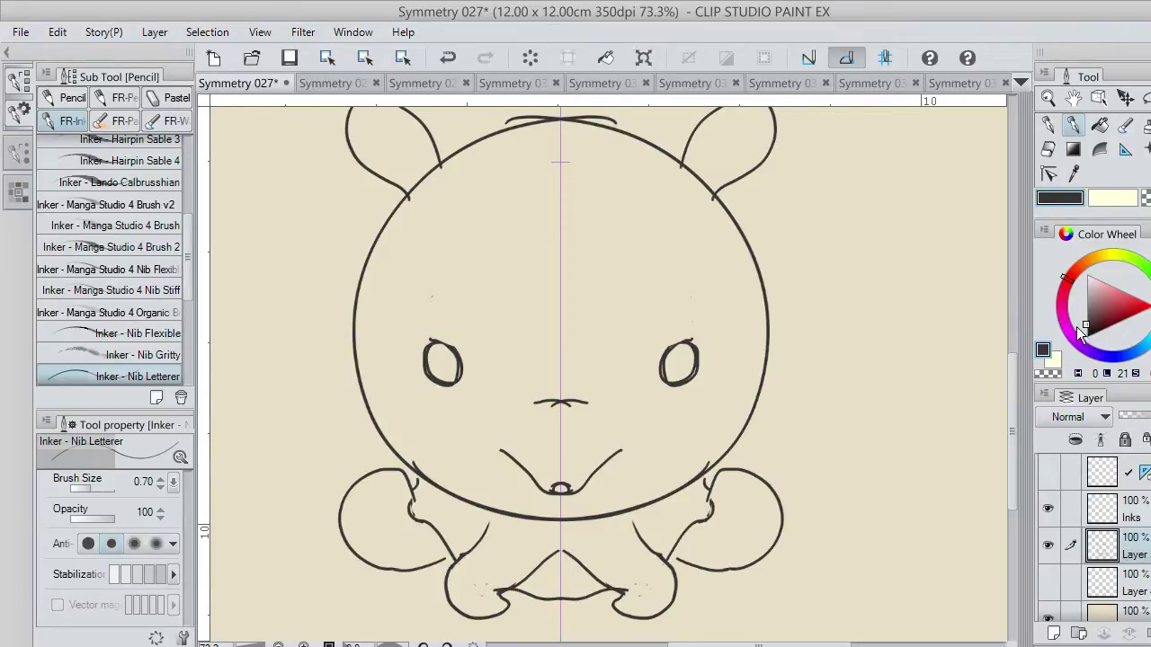
# Erase the peak between the inner legs at the symmetry line with the transparent color
pyautogui.press('c')
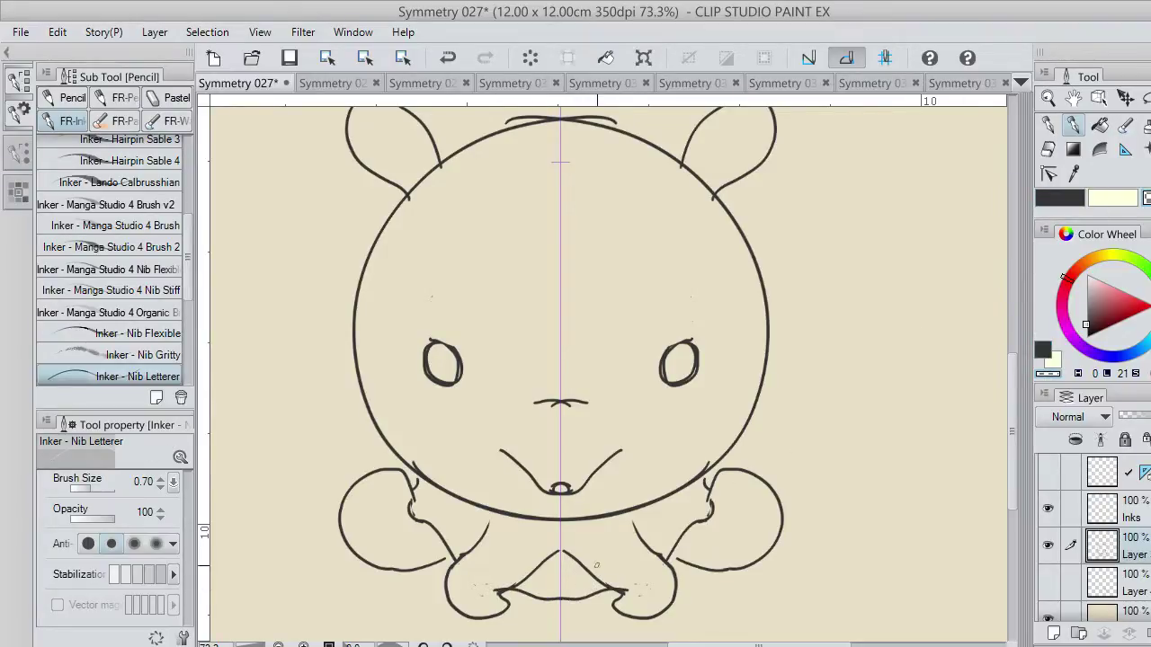
pyautogui.moveTo(561, 557); pyautogui.dragTo(567, 547)
pyautogui.hotkey('ctrl', 'z')
pyautogui.moveTo(592, 580); pyautogui.dragTo(570, 556)
# Erase the circle's lower arc together with the nose line and the mouth
pyautogui.moveTo(706, 459)
pyautogui.mouseDown()
pyautogui.moveTo(494, 509)
pyautogui.moveTo(509, 513)
pyautogui.moveTo(481, 508)
pyautogui.mouseUp()
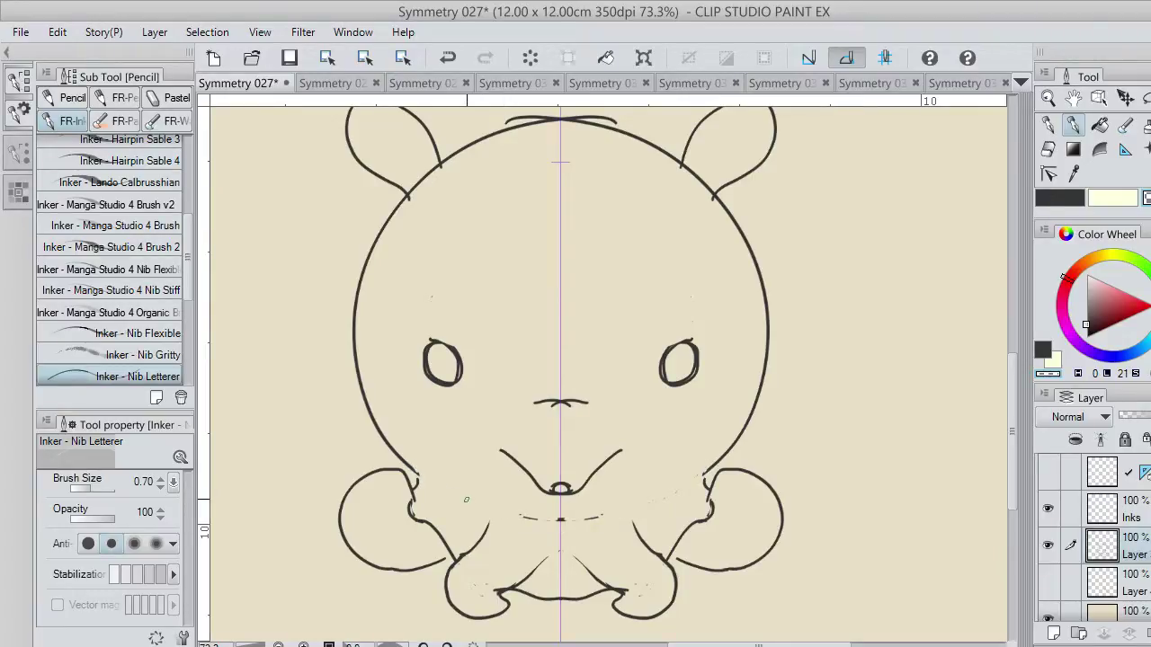
pyautogui.moveTo(520, 518)
pyautogui.mouseDown()
pyautogui.moveTo(561, 519)
pyautogui.moveTo(554, 489)
pyautogui.moveTo(544, 491)
pyautogui.moveTo(558, 498)
pyautogui.moveTo(532, 477)
pyautogui.mouseUp()
pyautogui.press('Delete')
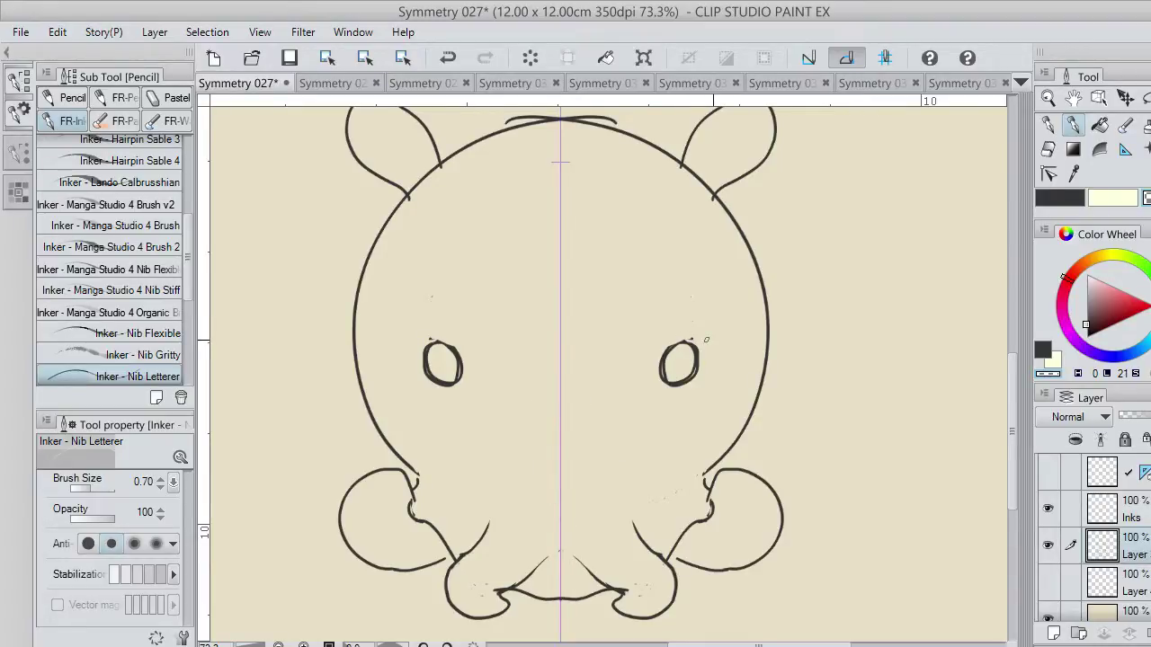
# Erase the stray ticks above the eyes and the lower side sections of the head outline
pyautogui.moveTo(698, 338); pyautogui.dragTo(688, 340)
pyautogui.moveTo(703, 470); pyautogui.dragTo(707, 483)
pyautogui.moveTo(757, 407); pyautogui.dragTo(730, 451)
# Try to redraw the lower sides of the head in the dark color, tapering inward to the side lobes, and undo the strokes
pyautogui.press('c')
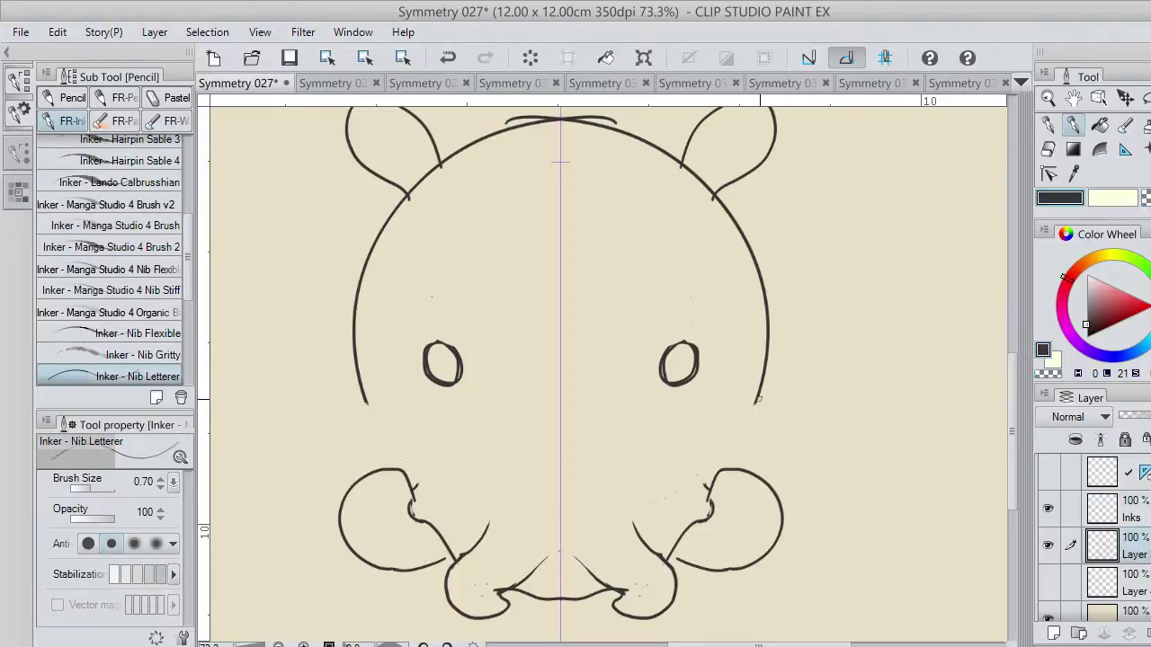
pyautogui.moveTo(761, 397); pyautogui.dragTo(703, 468)
pyautogui.hotkey('ctrl', 'z')
pyautogui.moveTo(759, 400); pyautogui.dragTo(703, 459)
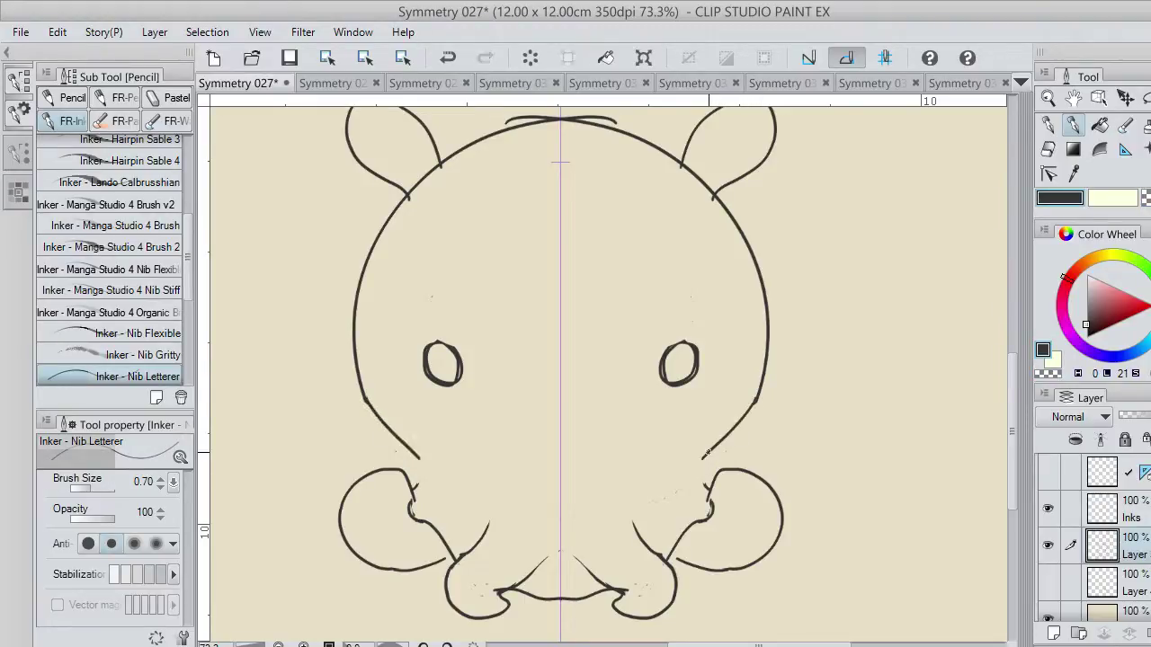
pyautogui.hotkey('ctrl', 'z')
pyautogui.moveTo(759, 399); pyautogui.dragTo(690, 481)
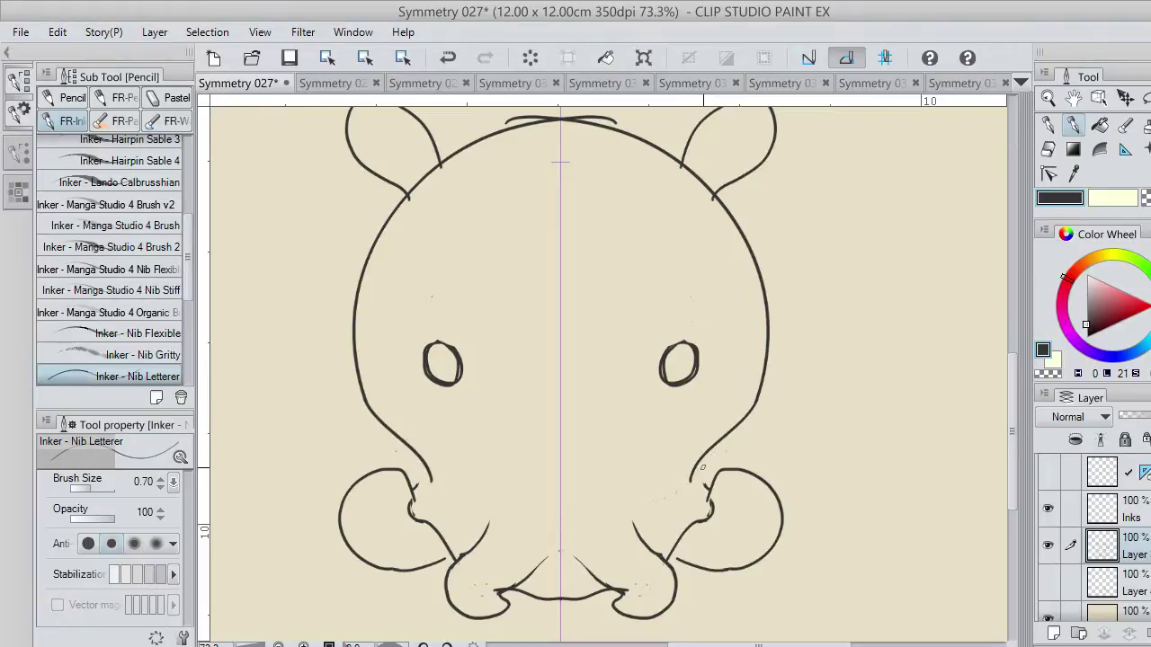
pyautogui.hotkey('ctrl', 'z')
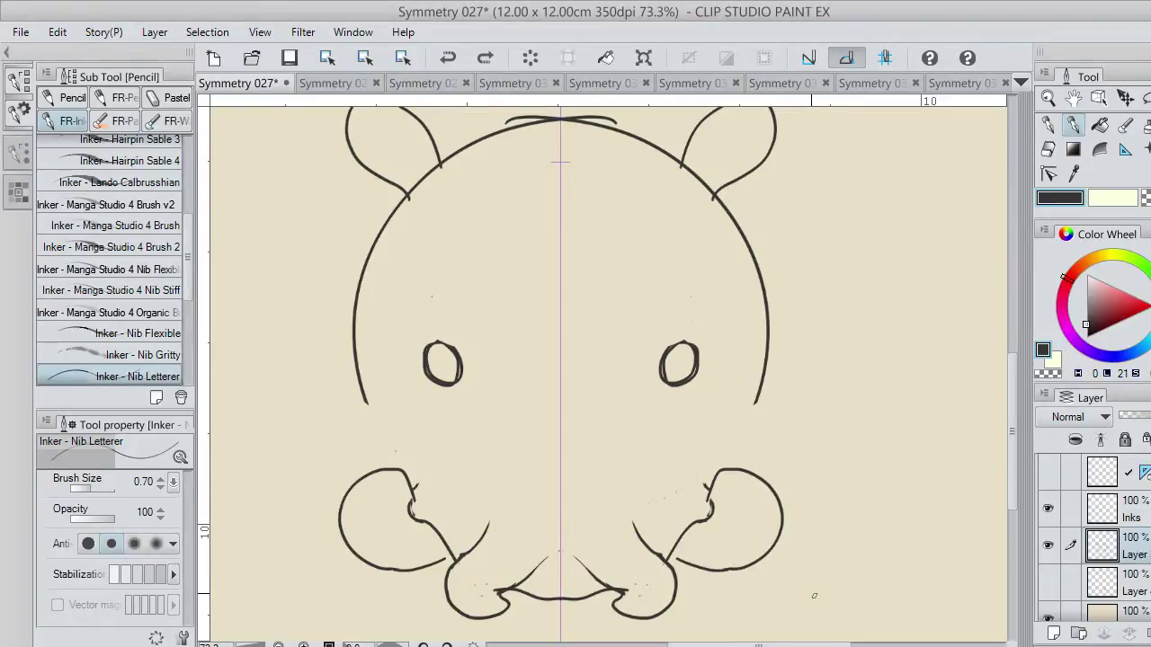
# Draw mirrored neck curves from the open ends of the head outline down to the tops of the side lobes
pyautogui.moveTo(756, 396)
pyautogui.mouseDown()
pyautogui.moveTo(741, 461)
pyautogui.moveTo(775, 469)
pyautogui.moveTo(795, 513)
pyautogui.mouseUp()
pyautogui.hotkey('ctrl', 'z')
pyautogui.hotkey('ctrl', 'z')
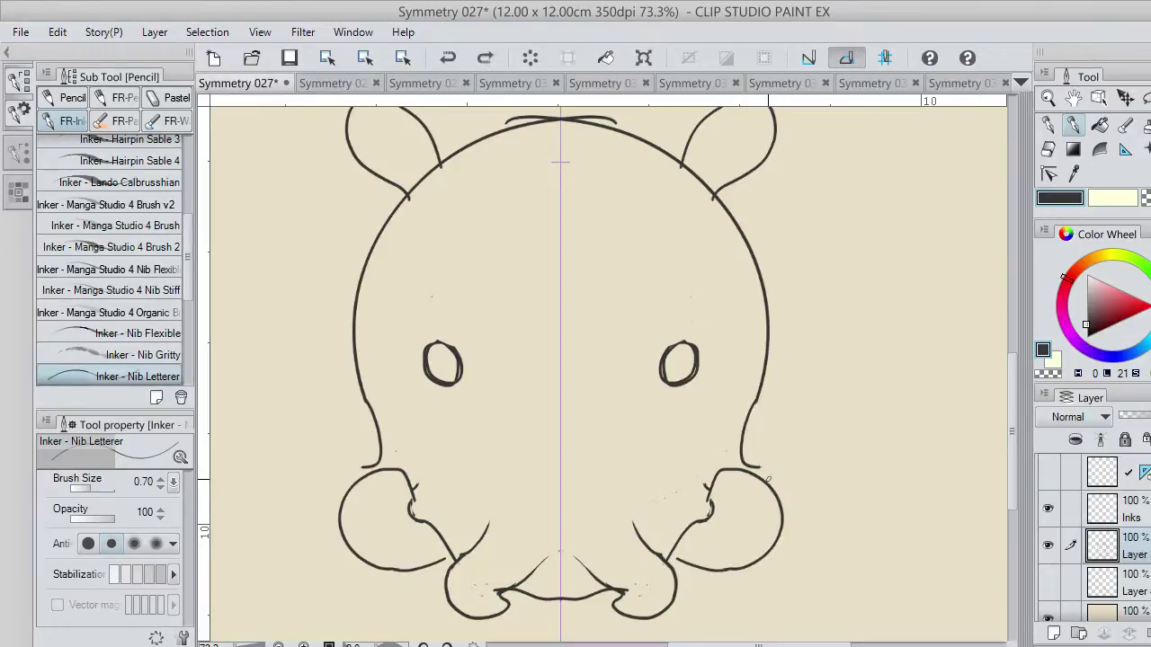
# Draw mirrored outer arm curves from the neck around the outside of the side lobes
pyautogui.moveTo(755, 466)
pyautogui.mouseDown()
pyautogui.moveTo(778, 468)
pyautogui.moveTo(793, 503)
pyautogui.mouseUp()
pyautogui.hotkey('ctrl', 'z')
pyautogui.hotkey('ctrl', 'z')
pyautogui.moveTo(759, 467)
pyautogui.mouseDown()
pyautogui.moveTo(795, 505)
pyautogui.moveTo(785, 475)
pyautogui.moveTo(791, 521)
pyautogui.mouseUp()
pyautogui.hotkey('ctrl', 'z')
pyautogui.hotkey('ctrl', 'z')
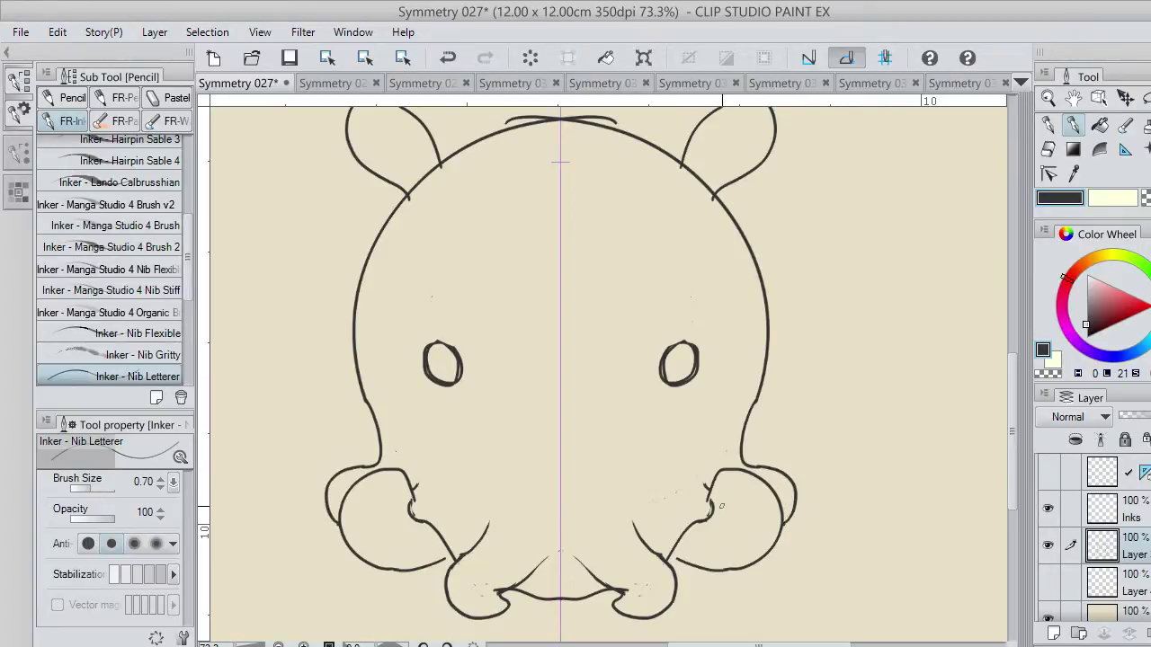
# Draw mirrored arcs just inside the upper edges of the side lobes, ending at the inner joints
pyautogui.moveTo(710, 509)
pyautogui.mouseDown()
pyautogui.moveTo(706, 482)
pyautogui.moveTo(711, 494)
pyautogui.moveTo(761, 486)
pyautogui.moveTo(738, 482)
pyautogui.moveTo(785, 518)
pyautogui.mouseUp()
pyautogui.hotkey('ctrl', 'z')
pyautogui.hotkey('ctrl', 'z')
pyautogui.hotkey('ctrl', 'z')
pyautogui.hotkey('ctrl', 'z')
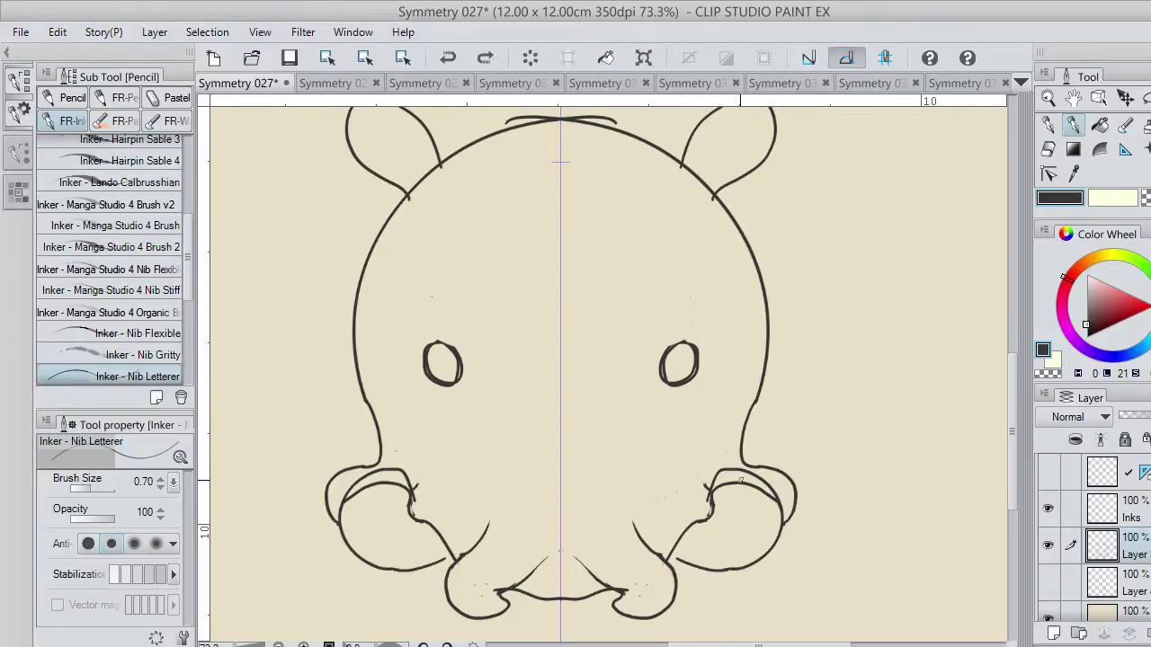
pyautogui.moveTo(709, 500)
pyautogui.mouseDown()
pyautogui.moveTo(747, 493)
pyautogui.moveTo(738, 484)
pyautogui.moveTo(780, 509)
pyautogui.mouseUp()
pyautogui.hotkey('ctrl', 'z')
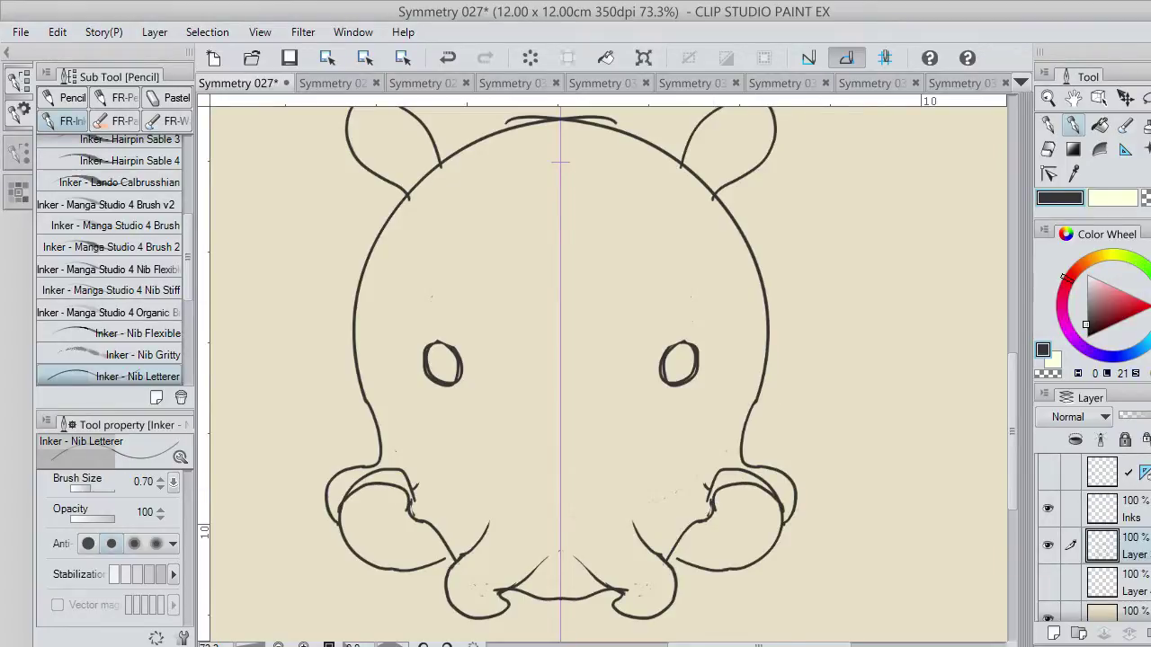
# Erase the old upper edges of the side lobes above the new arcs with the transparent color
pyautogui.press('c')
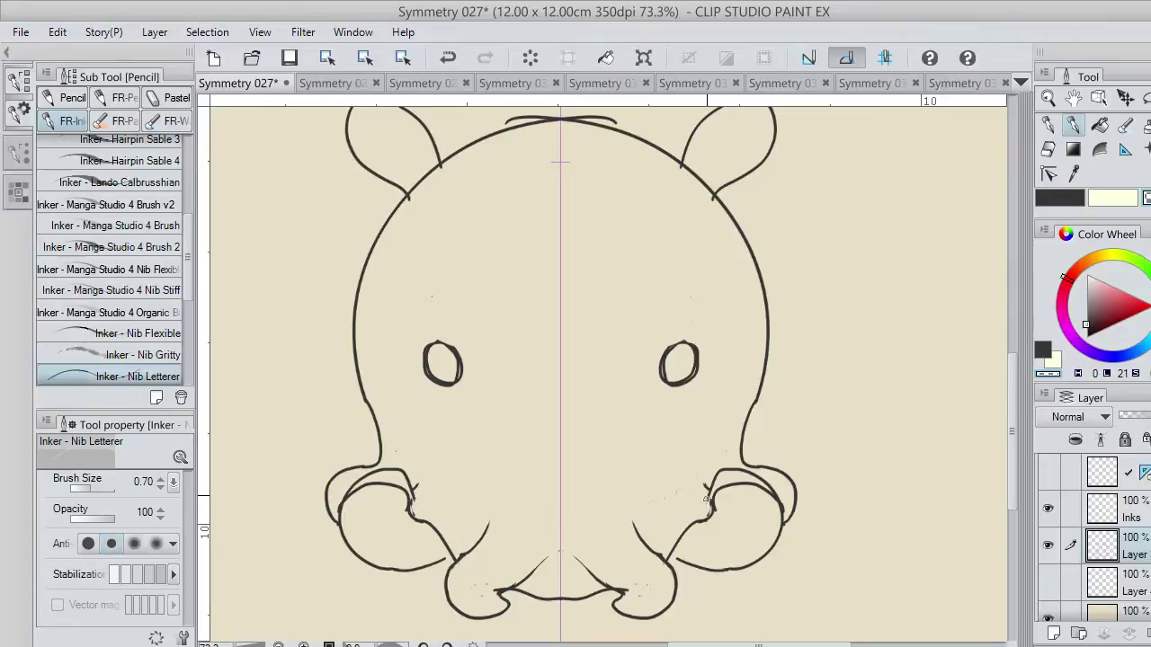
pyautogui.moveTo(708, 498); pyautogui.dragTo(705, 513)
pyautogui.moveTo(710, 486); pyautogui.dragTo(730, 484)
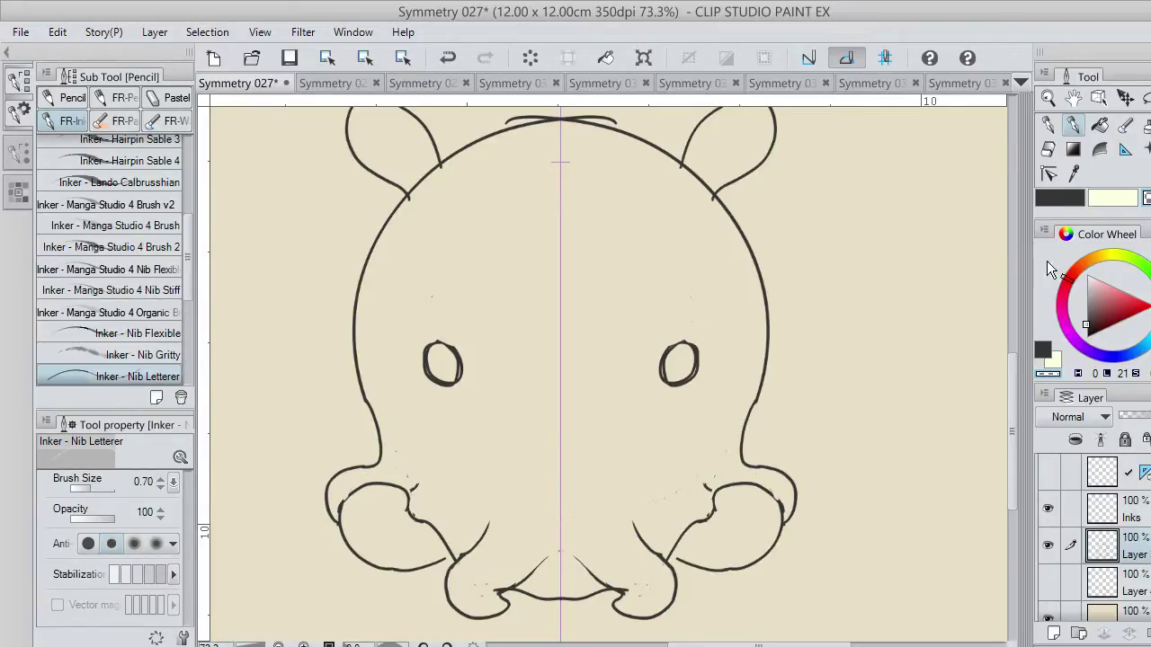
# Reinforce the upper outer edges of the side lobes with short mirrored strokes in the dark ink color
pyautogui.click(1061, 199)
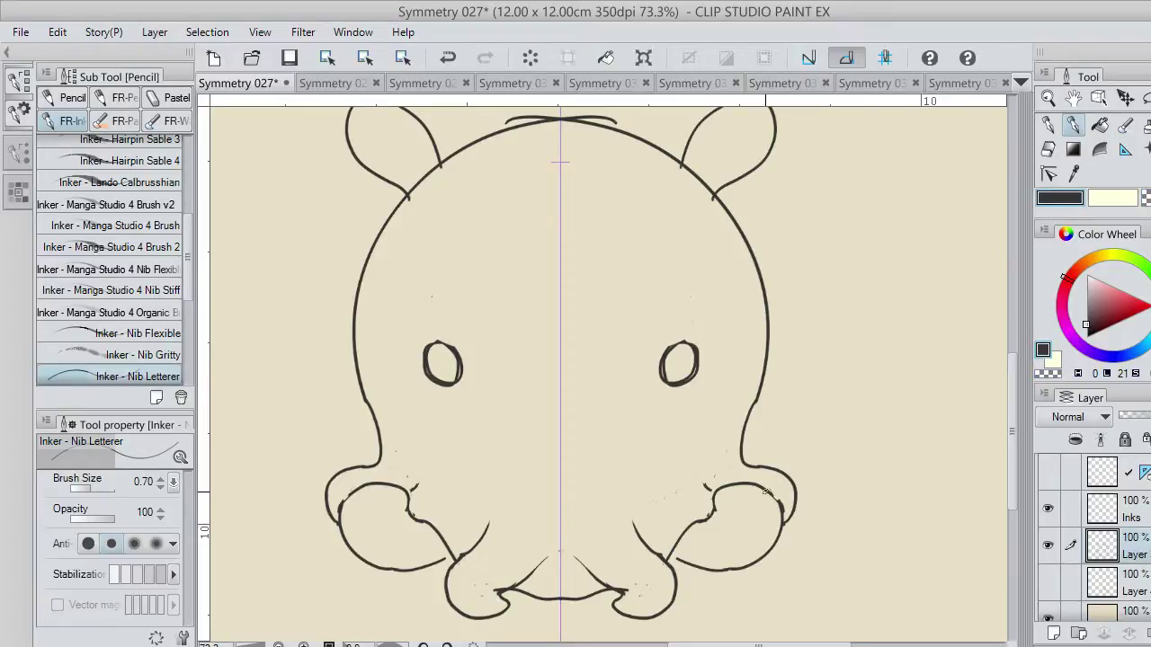
pyautogui.moveTo(765, 492); pyautogui.dragTo(779, 504)
pyautogui.hotkey('ctrl', 'z')
pyautogui.hotkey('ctrl', 'z')
pyautogui.hotkey('ctrl', 'z')
pyautogui.hotkey('ctrl', 'z')
pyautogui.moveTo(759, 499)
pyautogui.mouseDown()
pyautogui.moveTo(767, 531)
pyautogui.moveTo(750, 561)
pyautogui.mouseUp()
pyautogui.hotkey('ctrl', 'z')
pyautogui.hotkey('ctrl', 'z')
pyautogui.hotkey('ctrl', 'z')
pyautogui.moveTo(779, 500)
pyautogui.mouseDown()
pyautogui.moveTo(784, 510)
pyautogui.moveTo(778, 502)
pyautogui.mouseUp()
pyautogui.hotkey('ctrl', 'z')
# Trim the rough outer edges of the side lobes and thin their inner joint ticks with the transparent color
pyautogui.press('c')
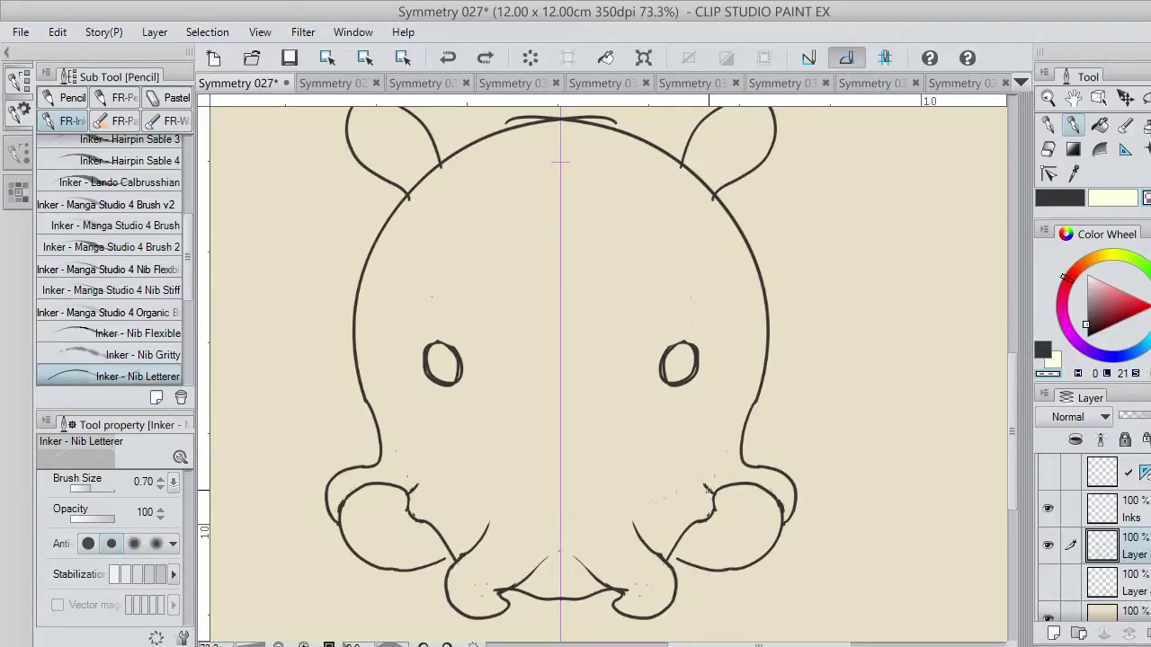
pyautogui.scroll(1, 727, 478)
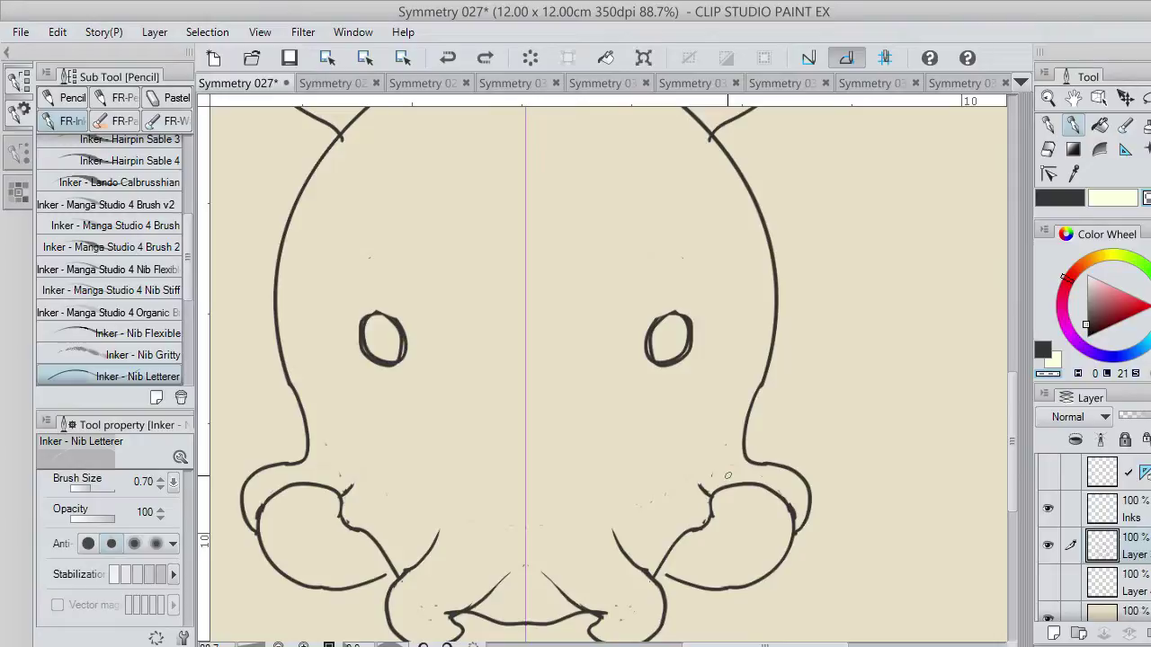
pyautogui.scroll(2, 727, 475)
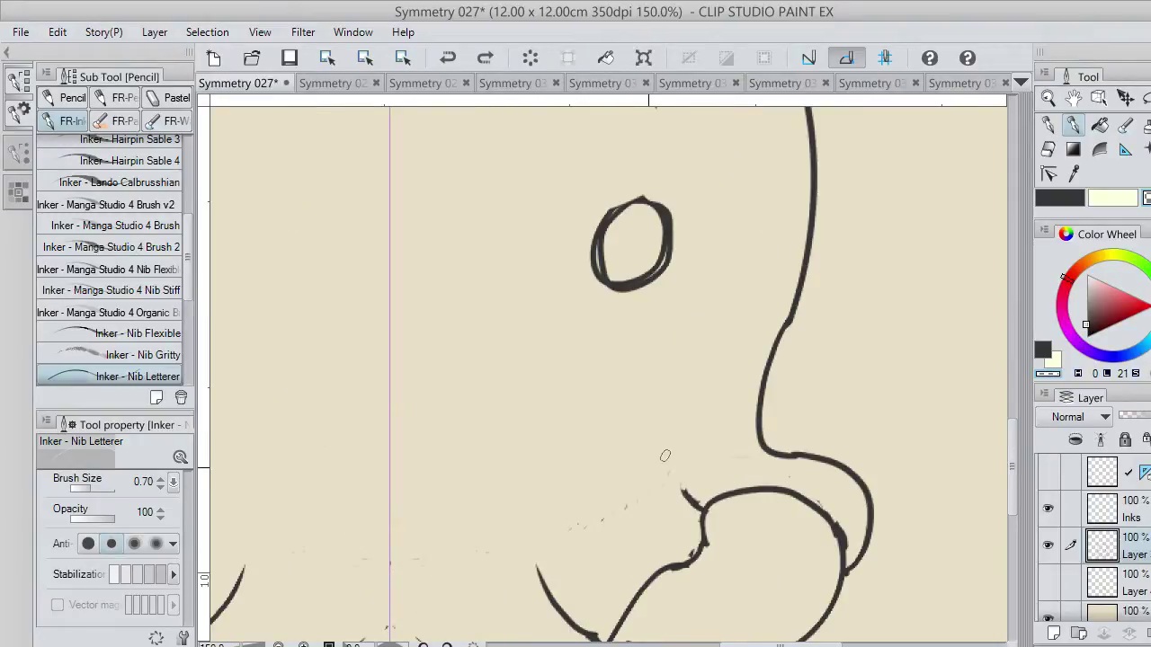
pyautogui.moveTo(820, 491)
pyautogui.mouseDown()
pyautogui.moveTo(847, 494)
pyautogui.moveTo(826, 510)
pyautogui.mouseUp()
pyautogui.hotkey('ctrl', 'z')
pyautogui.click(847, 543)
# Erase the outlined eyes and draw thick dark oval eyes closer to the sides of the head
pyautogui.moveTo(588, 213)
pyautogui.mouseDown()
pyautogui.moveTo(605, 206)
pyautogui.moveTo(600, 248)
pyautogui.moveTo(608, 206)
pyautogui.moveTo(663, 206)
pyautogui.mouseUp()
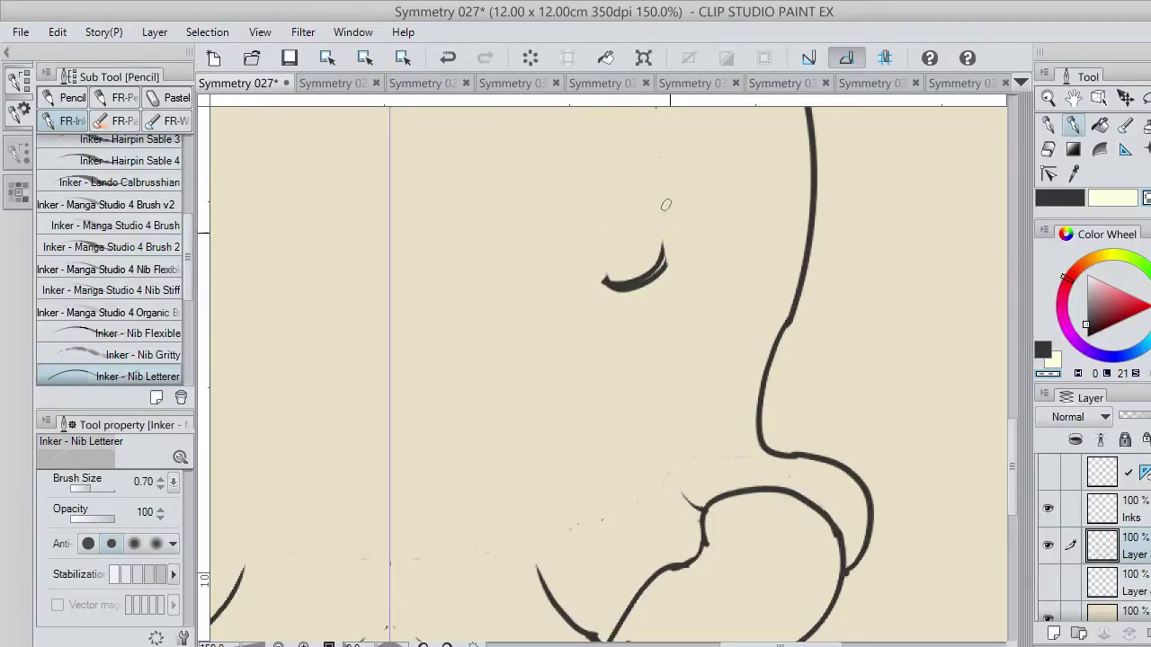
pyautogui.moveTo(671, 244)
pyautogui.mouseDown()
pyautogui.moveTo(635, 289)
pyautogui.moveTo(620, 274)
pyautogui.moveTo(642, 275)
pyautogui.moveTo(630, 285)
pyautogui.mouseUp()
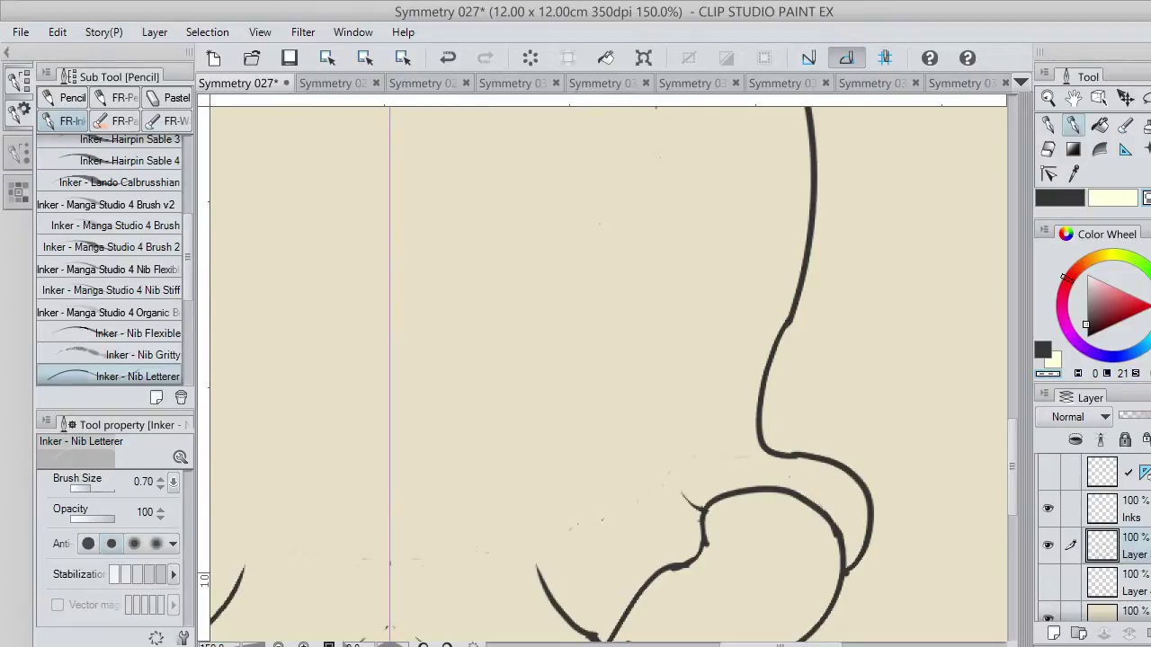
pyautogui.hscroll(3, 824, 583)
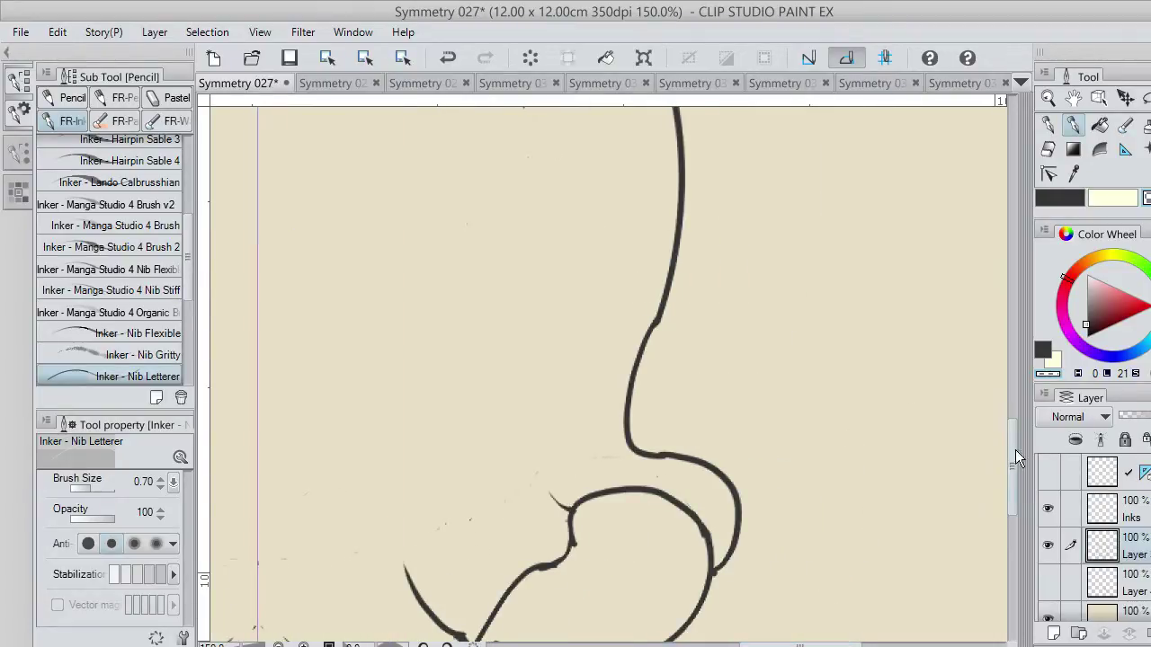
pyautogui.moveTo(1009, 467); pyautogui.dragTo(1004, 434)
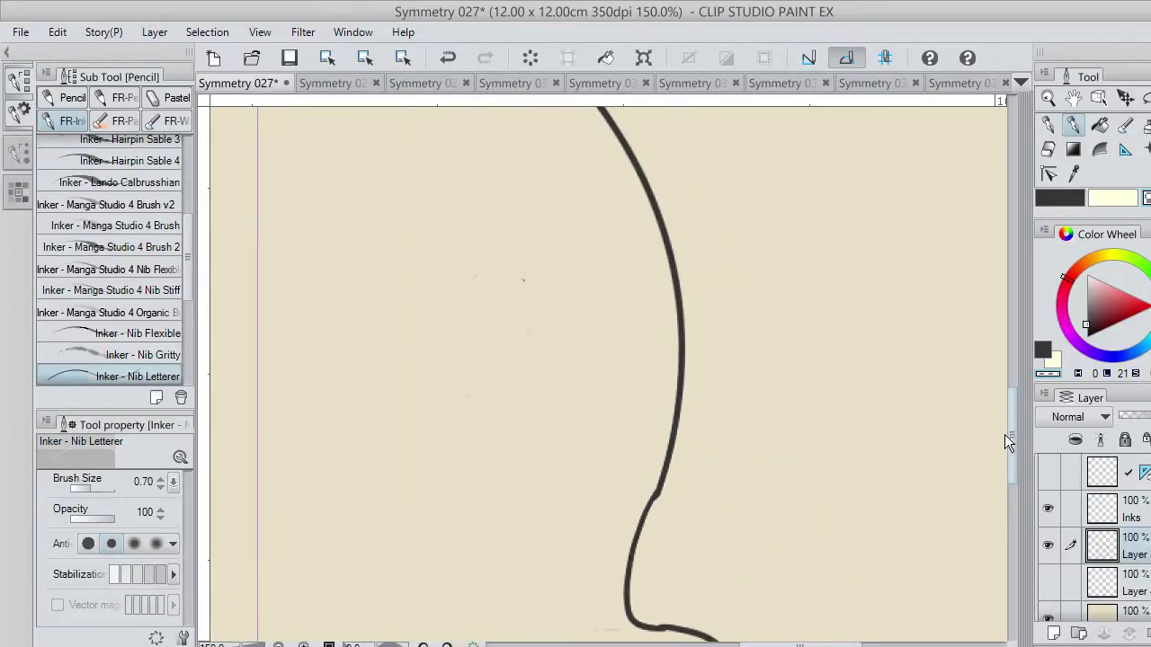
pyautogui.click(1059, 198)
pyautogui.moveTo(595, 361)
pyautogui.mouseDown()
pyautogui.moveTo(595, 448)
pyautogui.moveTo(609, 438)
pyautogui.moveTo(574, 379)
pyautogui.moveTo(568, 413)
pyautogui.moveTo(583, 448)
pyautogui.moveTo(563, 381)
pyautogui.moveTo(565, 408)
pyautogui.moveTo(585, 354)
pyautogui.moveTo(565, 384)
pyautogui.moveTo(574, 437)
pyautogui.moveTo(562, 389)
pyautogui.moveTo(588, 452)
pyautogui.moveTo(598, 386)
pyautogui.moveTo(571, 384)
pyautogui.moveTo(570, 416)
pyautogui.moveTo(588, 437)
pyautogui.moveTo(590, 362)
pyautogui.moveTo(618, 427)
pyautogui.moveTo(595, 355)
pyautogui.moveTo(622, 415)
pyautogui.moveTo(623, 432)
pyautogui.moveTo(577, 447)
pyautogui.mouseUp()
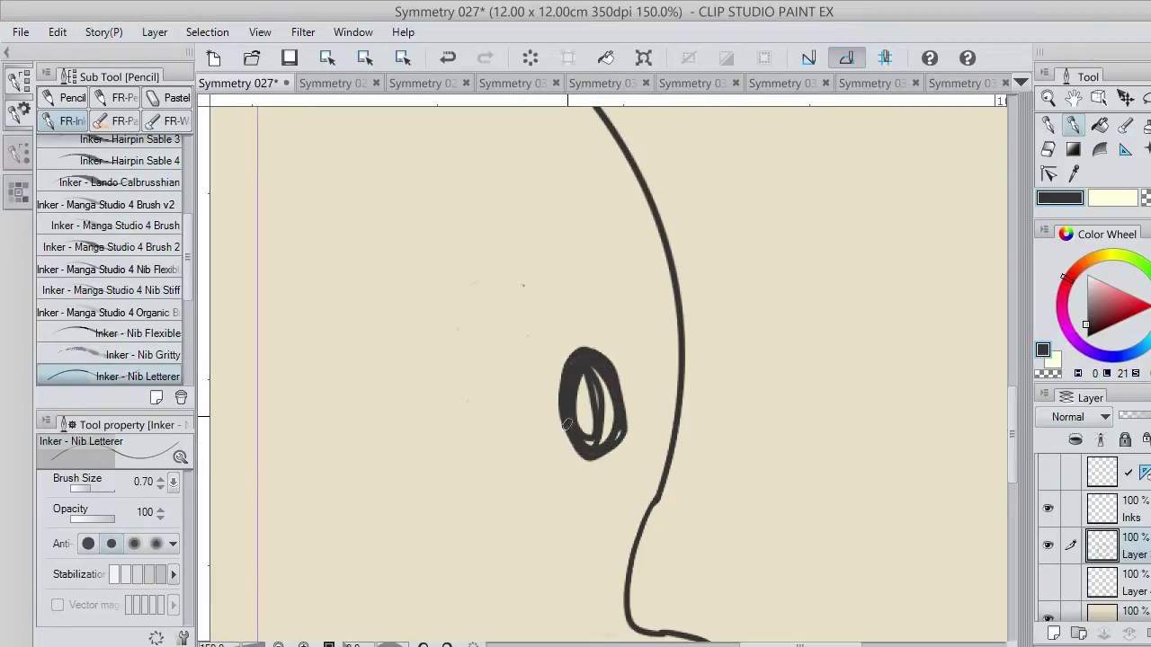
# Fill the mirrored eyes with dark ink, leaving two slim vertical highlights in each one
pyautogui.moveTo(604, 379); pyautogui.dragTo(616, 432)
pyautogui.moveTo(603, 374); pyautogui.dragTo(621, 430)
pyautogui.moveTo(605, 368)
pyautogui.mouseDown()
pyautogui.moveTo(621, 392)
pyautogui.moveTo(622, 436)
pyautogui.mouseUp()
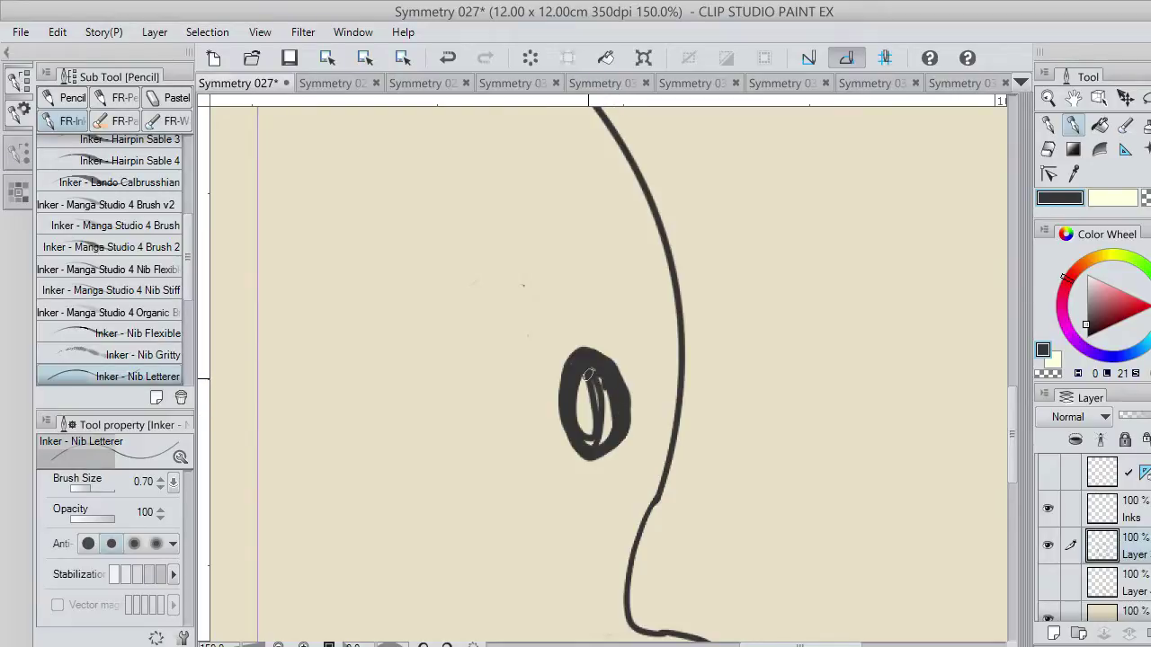
pyautogui.moveTo(594, 369)
pyautogui.mouseDown()
pyautogui.moveTo(592, 444)
pyautogui.moveTo(594, 374)
pyautogui.moveTo(602, 392)
pyautogui.moveTo(607, 376)
pyautogui.moveTo(587, 414)
pyautogui.mouseUp()
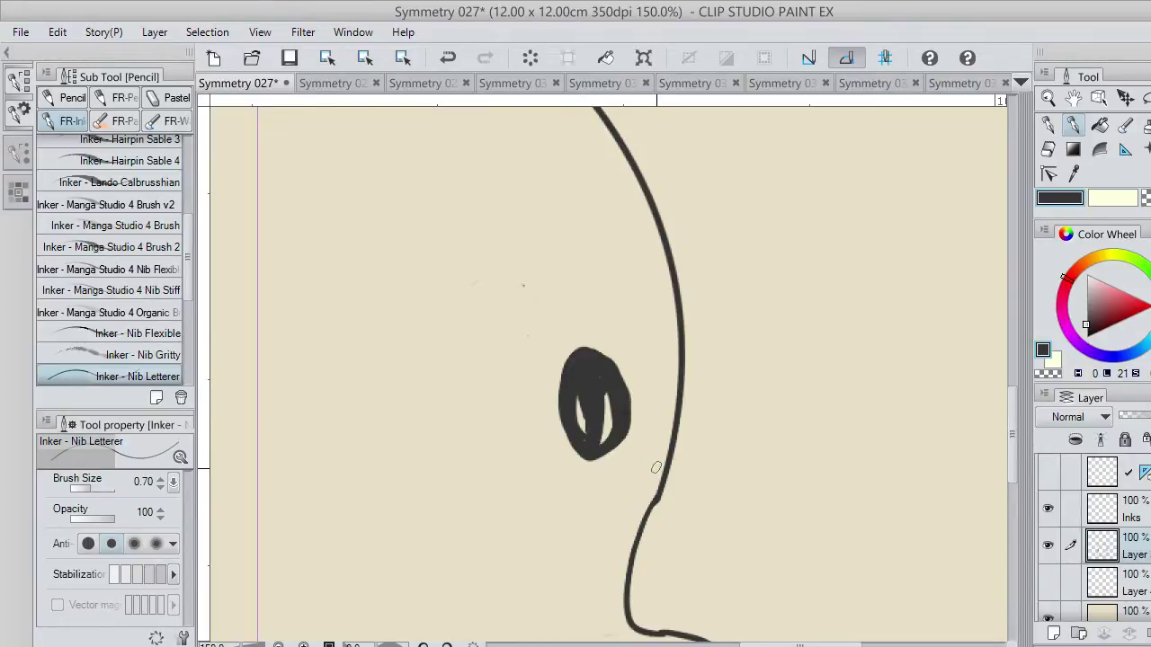
pyautogui.scroll(1, 550, 402)
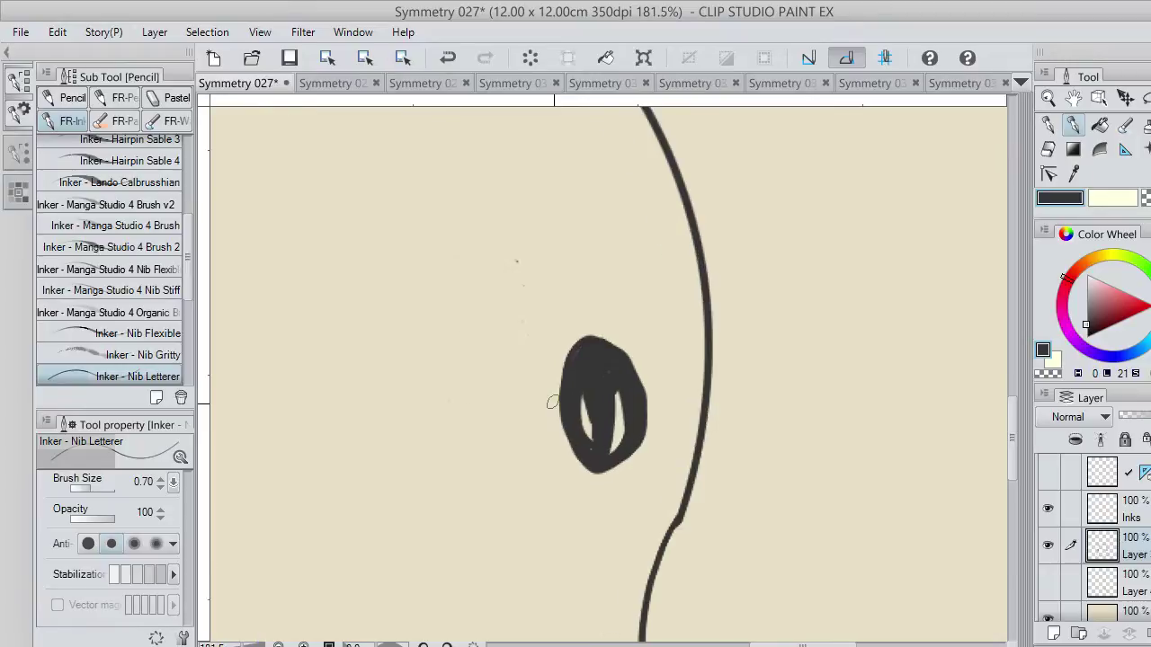
pyautogui.scroll(1, 552, 401)
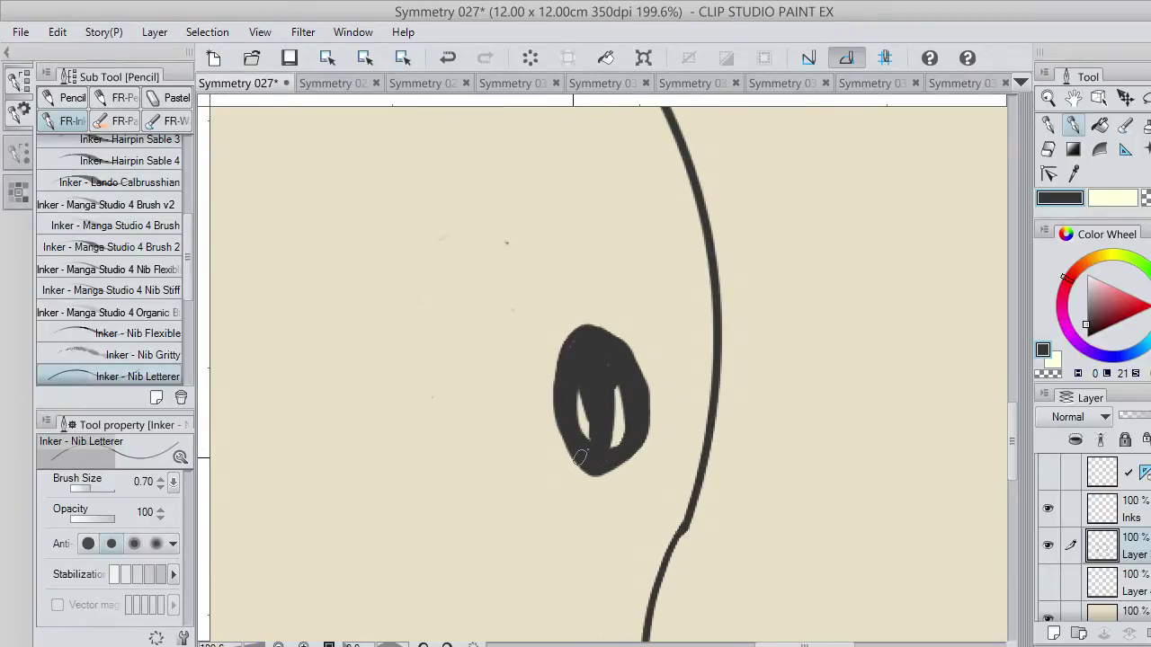
pyautogui.hotkey('ctrl', 'z')
pyautogui.moveTo(610, 447); pyautogui.dragTo(620, 437)
# Erase the stray strokes above the top of the head outline with the transparent color
pyautogui.scroll(-2, 618, 402)
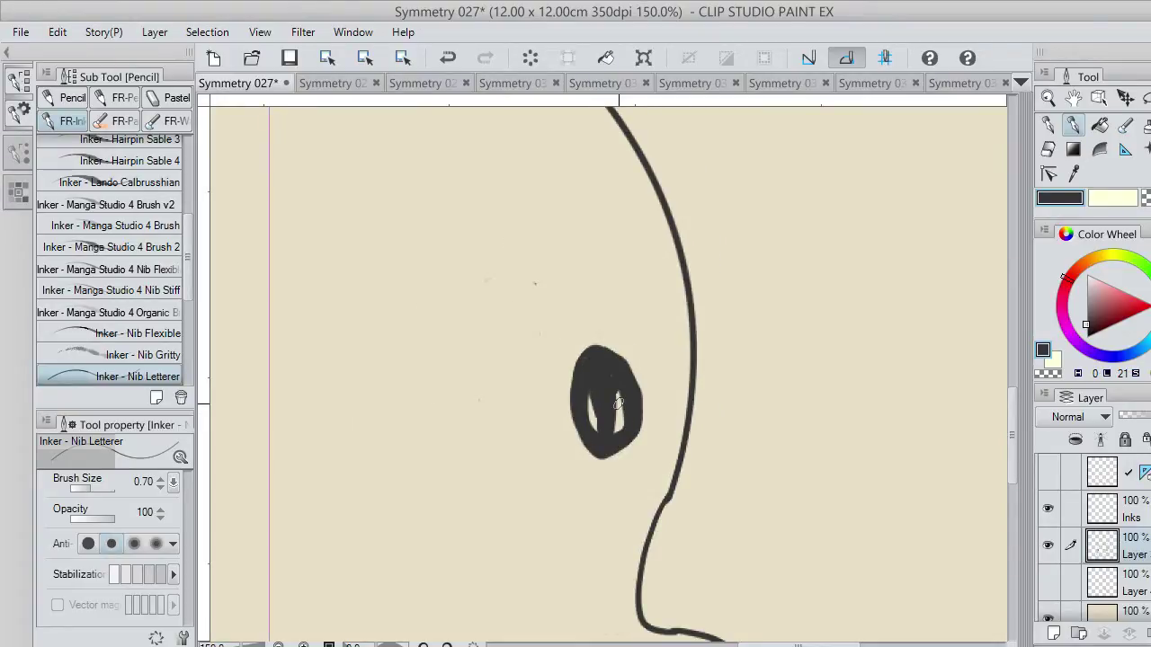
pyautogui.scroll(-4, 618, 402)
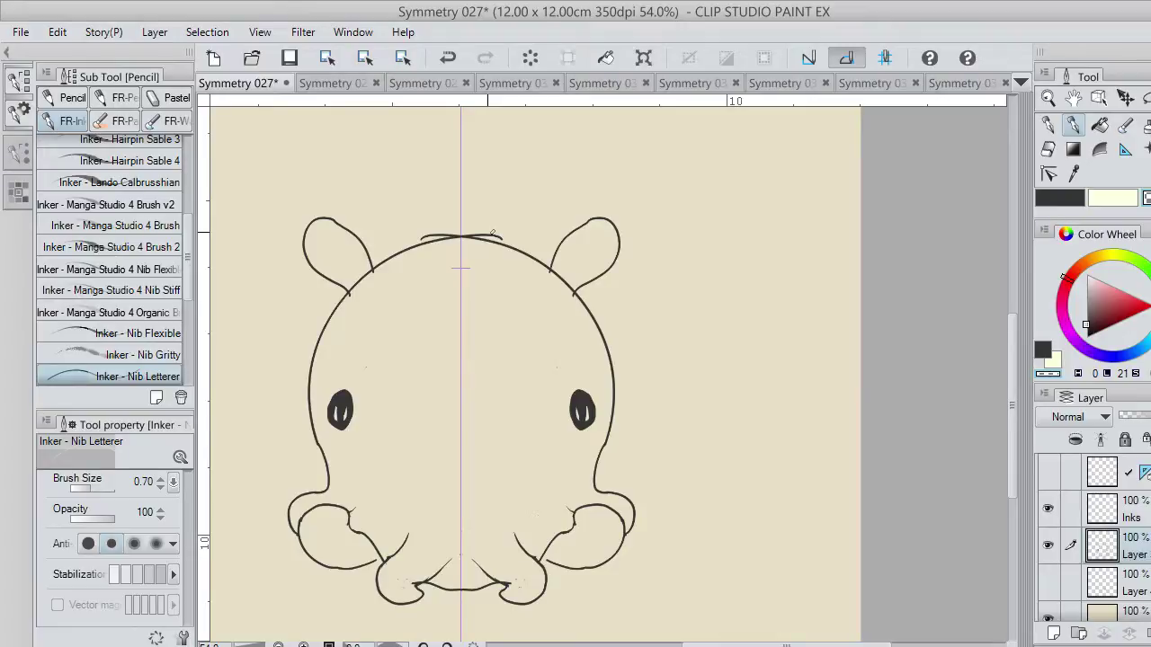
pyautogui.scroll(4, 493, 234)
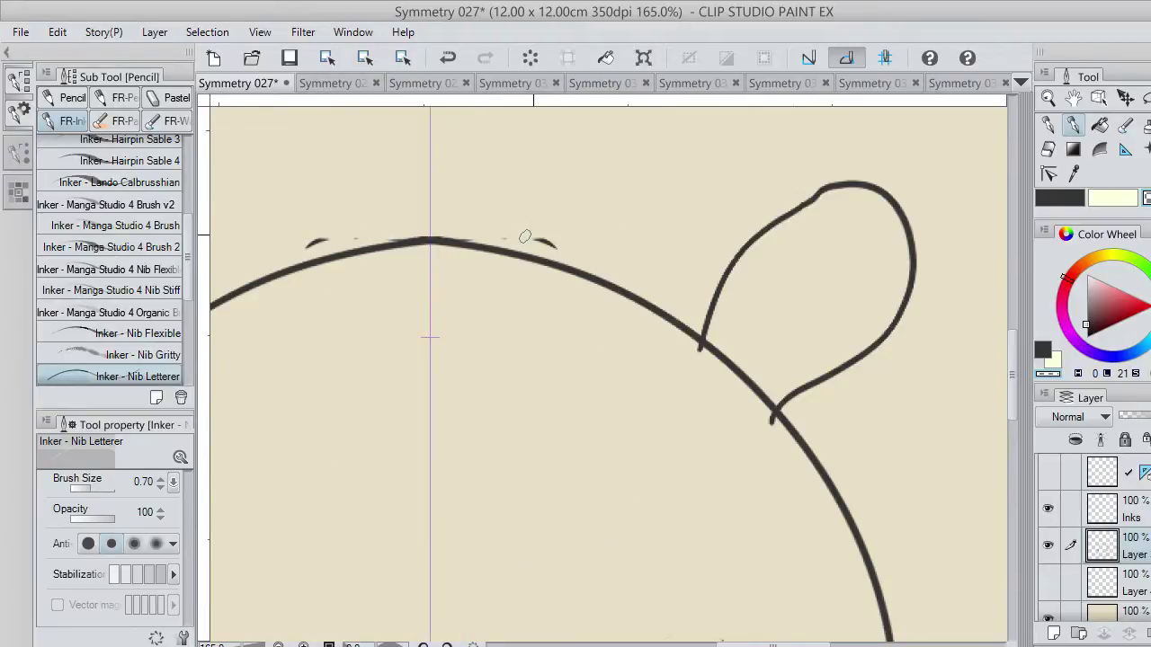
pyautogui.hotkey('ctrl', 'z')
# Erase the overlapping ear-base ends and the head outline running across the base of each ear
pyautogui.moveTo(773, 441); pyautogui.dragTo(767, 376)
pyautogui.moveTo(767, 376); pyautogui.dragTo(751, 384)
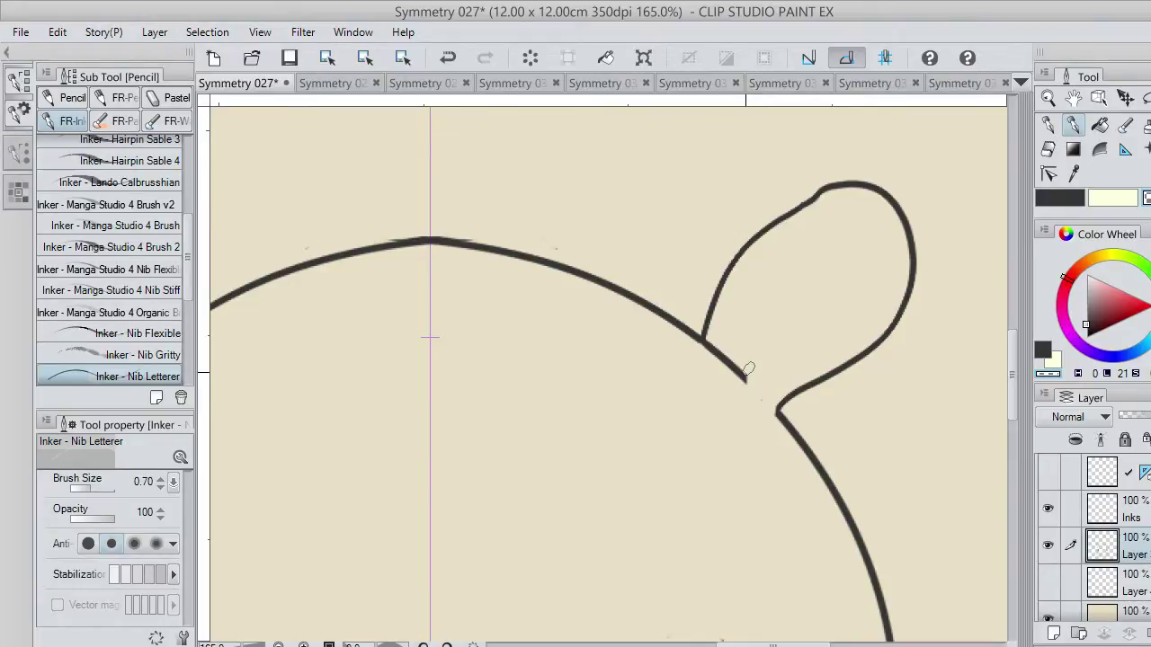
pyautogui.moveTo(748, 369); pyautogui.dragTo(708, 345)
pyautogui.moveTo(702, 338)
pyautogui.mouseDown()
pyautogui.moveTo(719, 315)
pyautogui.moveTo(696, 310)
pyautogui.moveTo(707, 299)
pyautogui.moveTo(683, 315)
pyautogui.moveTo(709, 295)
pyautogui.mouseUp()
# Draw short mirrored curves in dark ink joining the head outline to the inner edges of the ears
pyautogui.press('c')
pyautogui.hotkey('ctrl', 'z')
pyautogui.hotkey('ctrl', 'z')
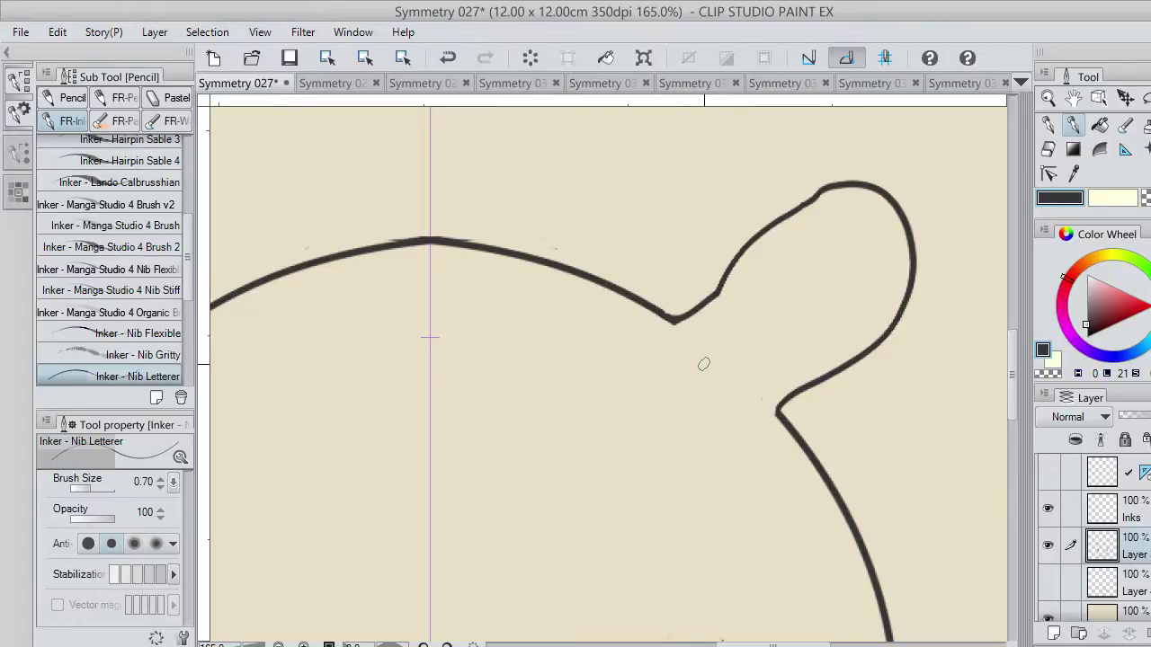
pyautogui.moveTo(735, 399)
pyautogui.mouseDown()
pyautogui.moveTo(821, 218)
pyautogui.moveTo(813, 235)
pyautogui.mouseUp()
pyautogui.hotkey('ctrl', 'z')
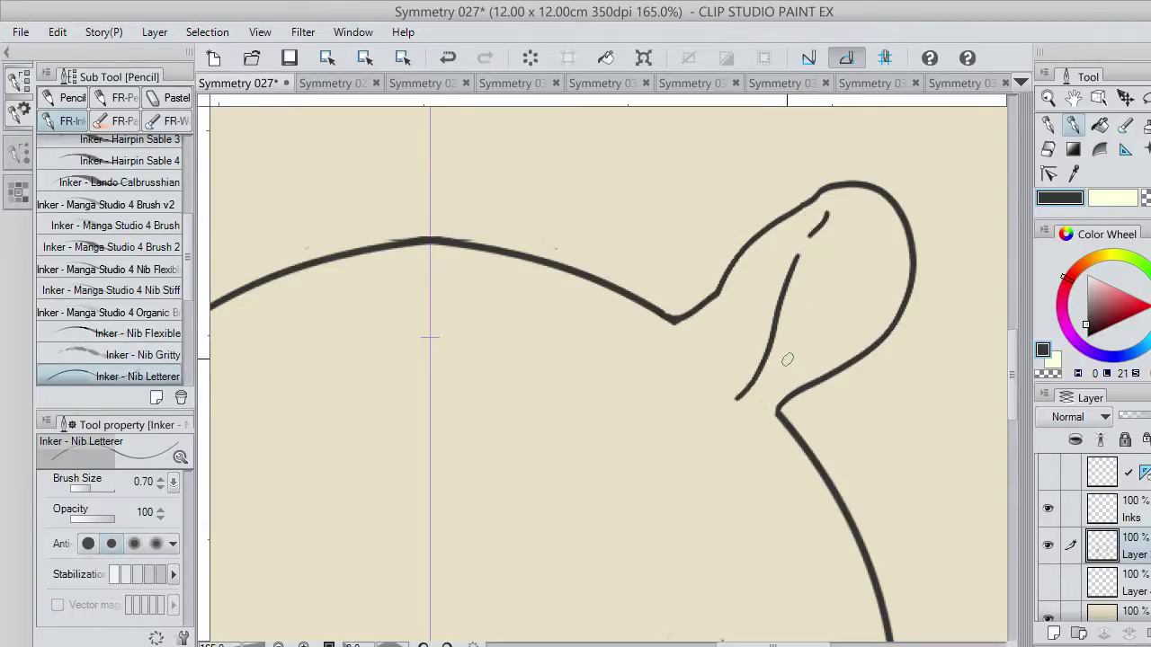
pyautogui.hotkey('ctrl', 'z')
pyautogui.hotkey('ctrl', 'z')
# Draw mirrored inner ear folds from the inner base of each ear, peaking inside the ear and curving back down
pyautogui.moveTo(719, 296)
pyautogui.mouseDown()
pyautogui.moveTo(812, 238)
pyautogui.moveTo(824, 290)
pyautogui.moveTo(786, 371)
pyautogui.mouseUp()
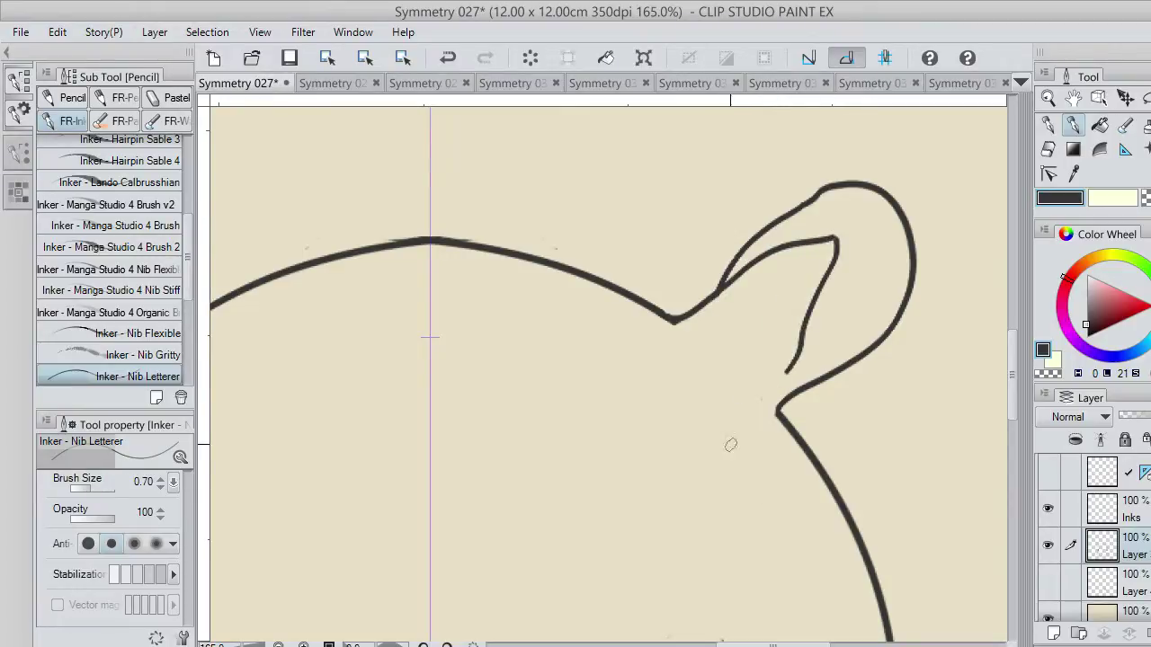
pyautogui.scroll(-2, 684, 402)
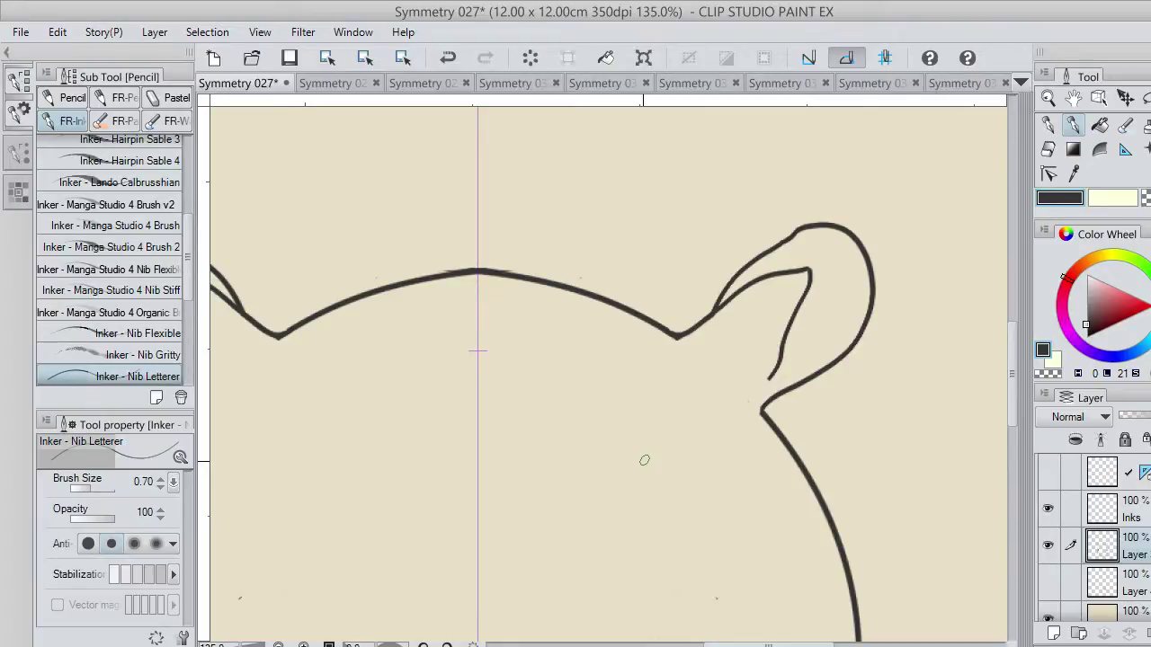
# Draw short creases along the inner curves of the lower limbs and a small nose line with two nostril marks at the center
pyautogui.scroll(-9, 505, 447)
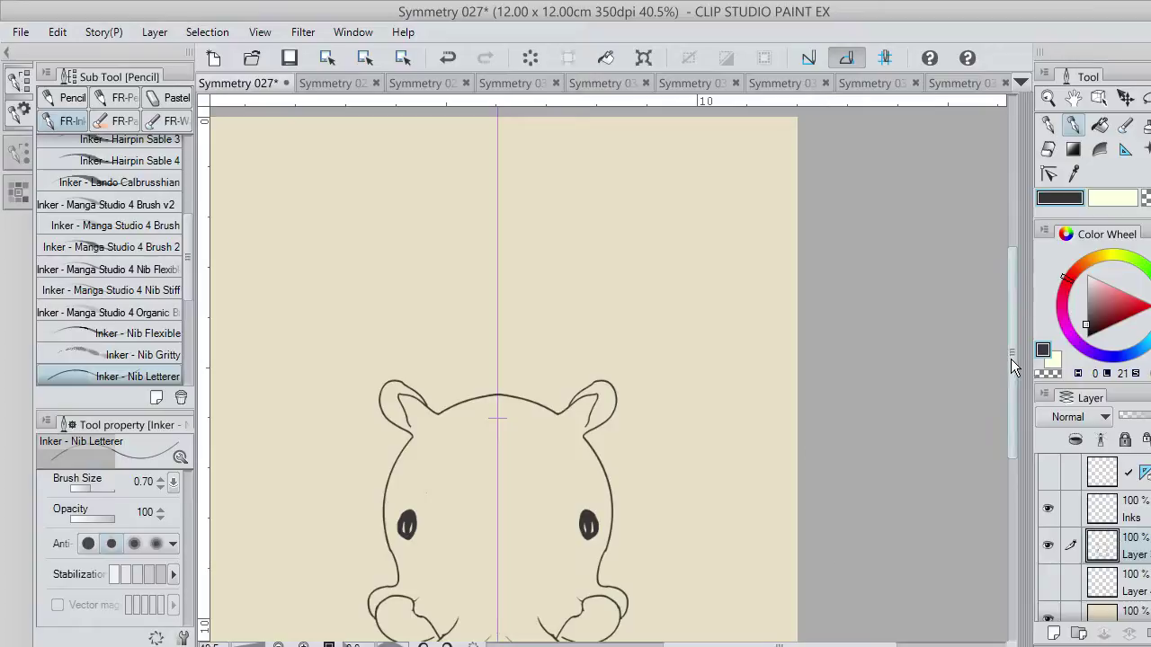
pyautogui.moveTo(1011, 360); pyautogui.dragTo(1011, 397)
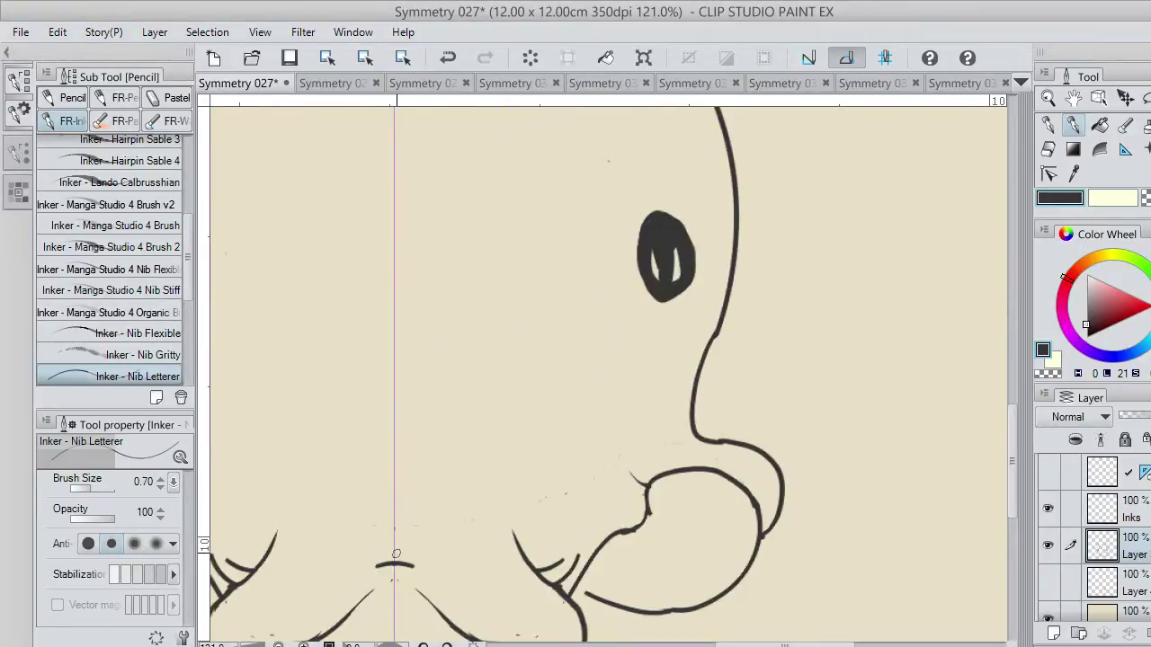
pyautogui.moveTo(400, 552); pyautogui.dragTo(419, 545)
pyautogui.moveTo(534, 542)
pyautogui.mouseDown()
pyautogui.moveTo(552, 522)
pyautogui.moveTo(529, 552)
pyautogui.moveTo(540, 550)
pyautogui.mouseUp()
pyautogui.hotkey('ctrl', 'z')
pyautogui.hotkey('ctrl', 'z')
pyautogui.hotkey('ctrl', 'z')
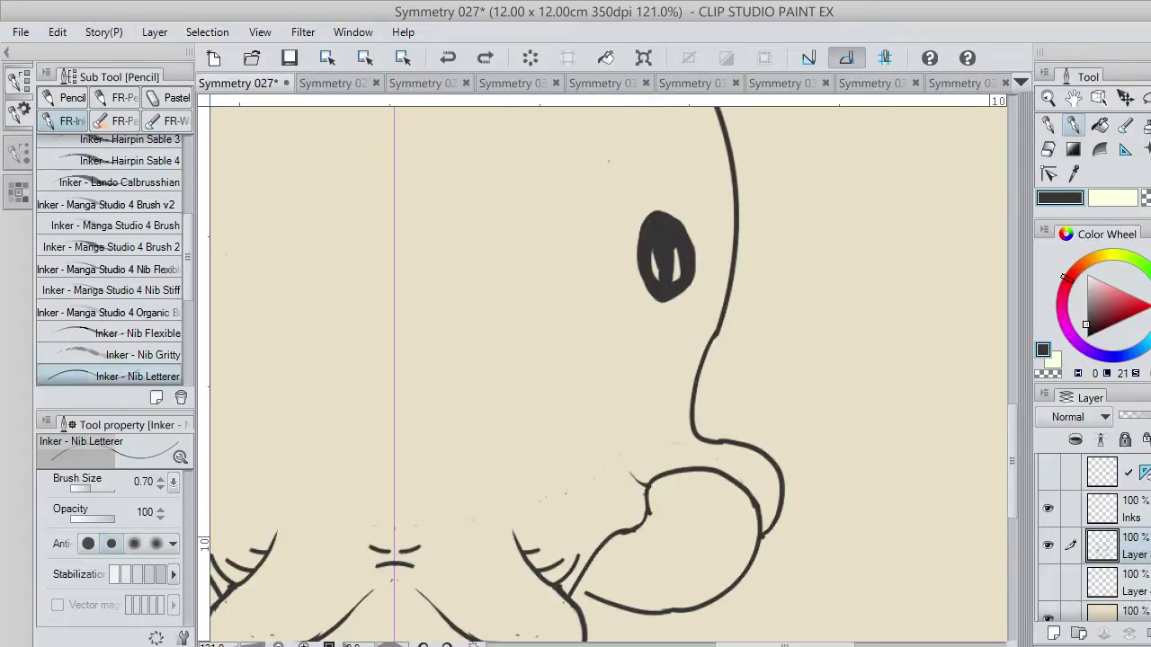
# Taper the ends of the lower limb creases and the central nose marks with the transparent color
pyautogui.press('c')
pyautogui.moveTo(553, 570); pyautogui.dragTo(562, 561)
pyautogui.hotkey('ctrl', 'z')
pyautogui.hotkey('ctrl', 'z')
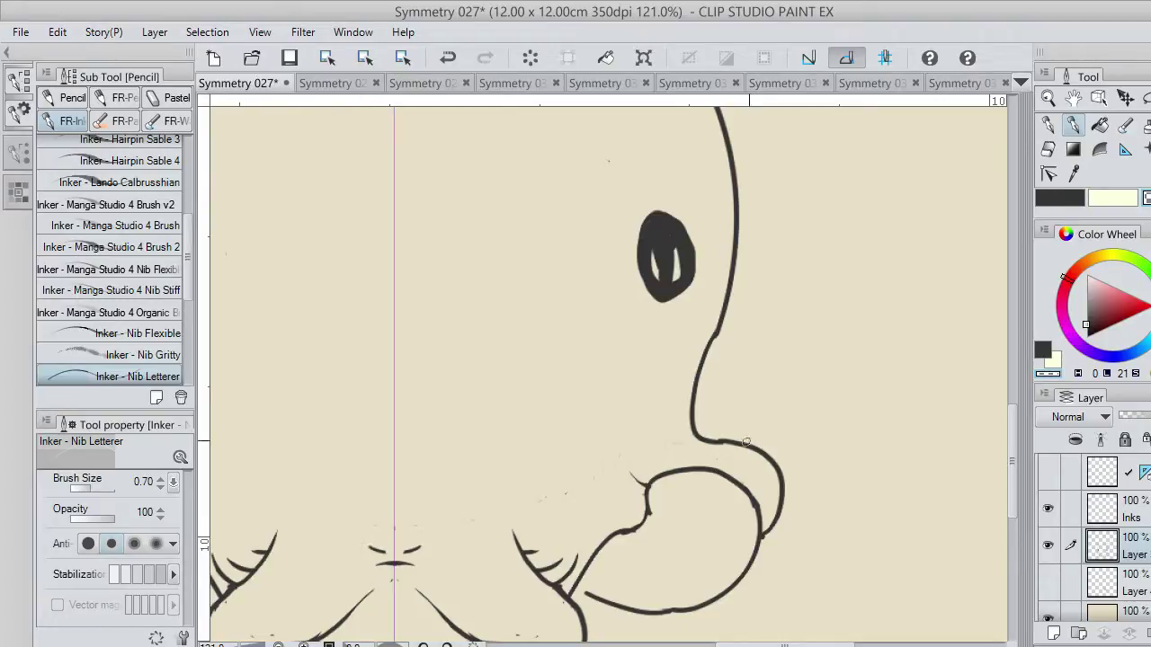
# Draw a fan of mirrored crease lines from the inner joints of the side lobes toward the middle of the body
pyautogui.moveTo(1016, 503); pyautogui.dragTo(1014, 508)
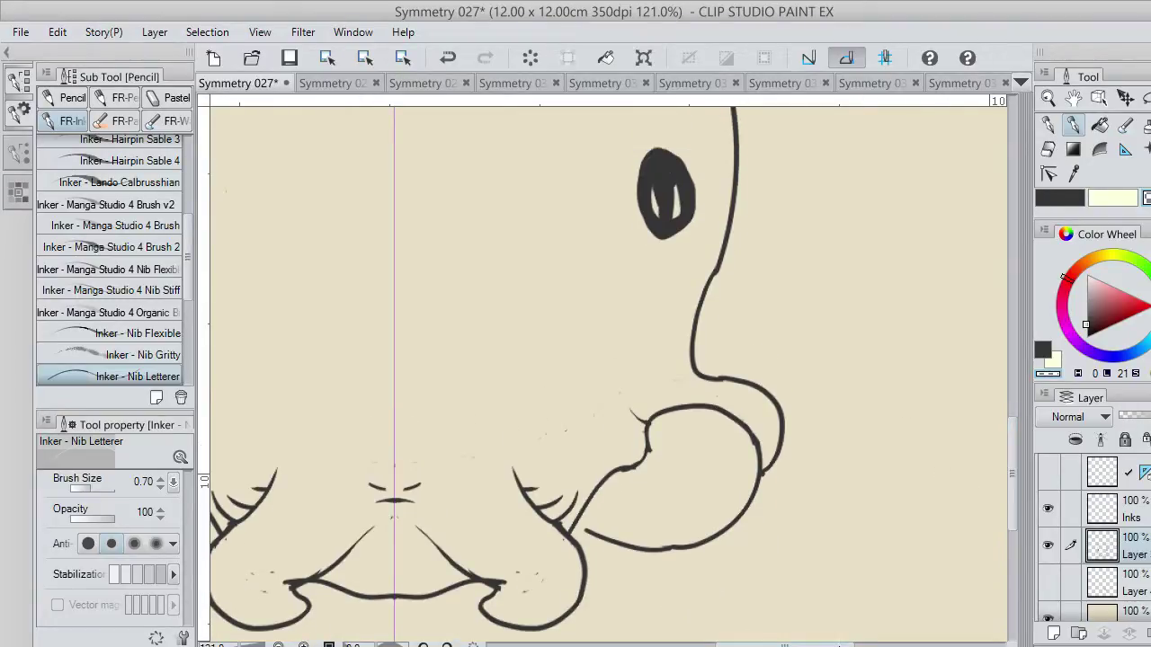
pyautogui.moveTo(859, 641); pyautogui.dragTo(773, 643)
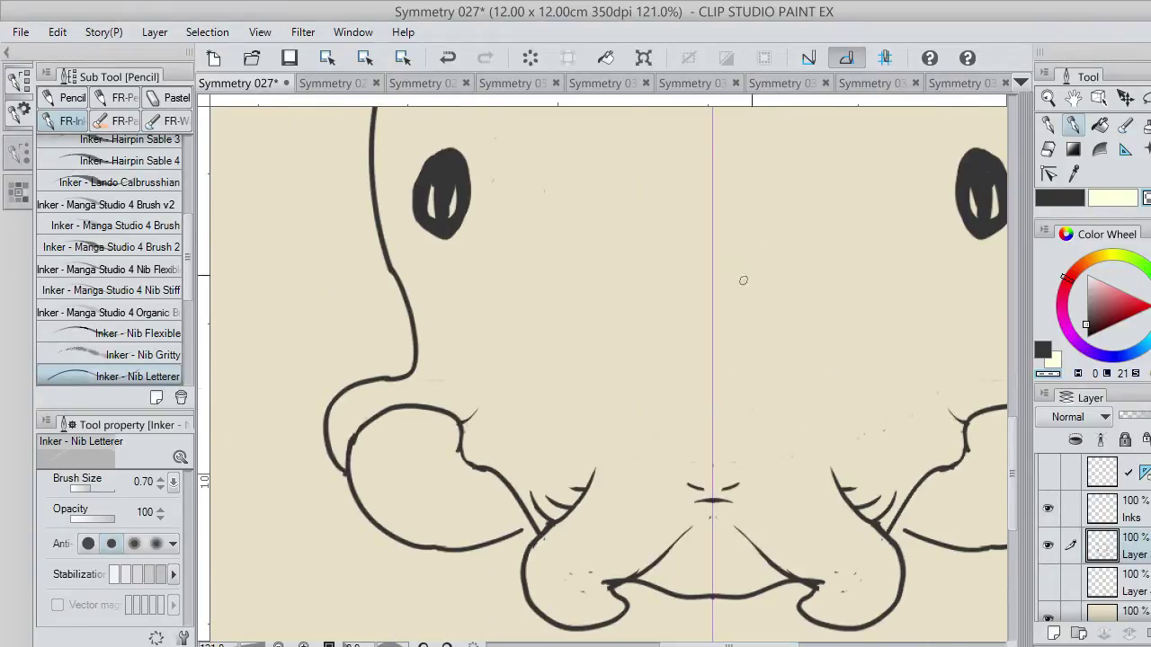
pyautogui.press('c')
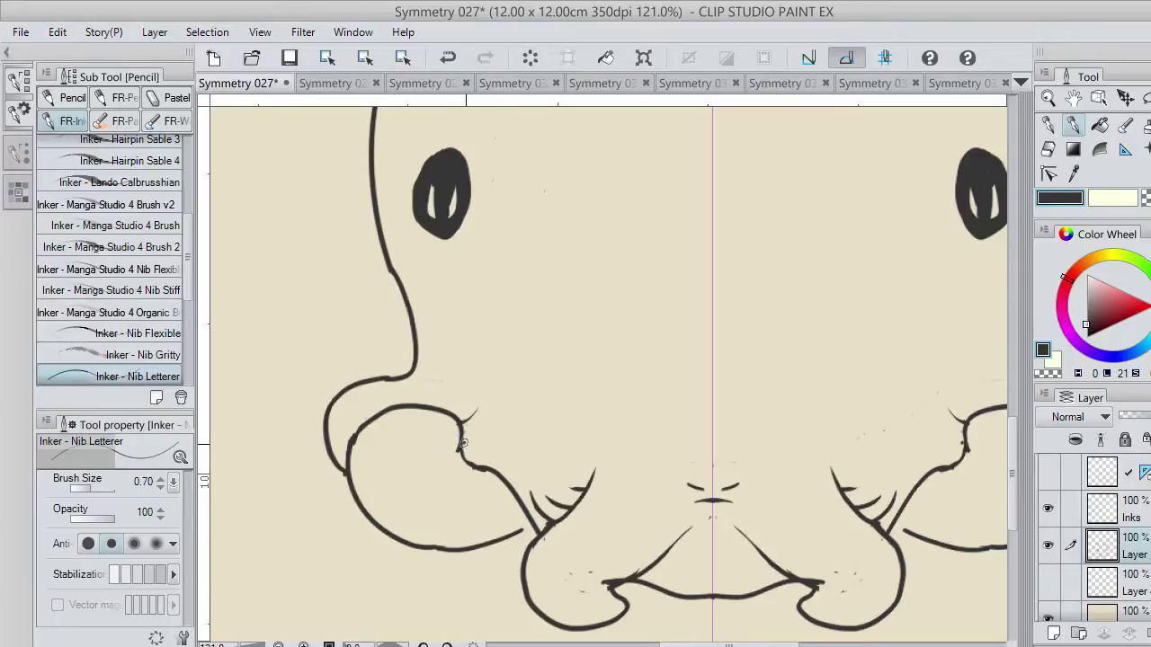
pyautogui.moveTo(461, 441); pyautogui.dragTo(498, 463)
pyautogui.moveTo(462, 437); pyautogui.dragTo(509, 455)
pyautogui.moveTo(466, 422); pyautogui.dragTo(518, 451)
pyautogui.moveTo(486, 408); pyautogui.dragTo(542, 433)
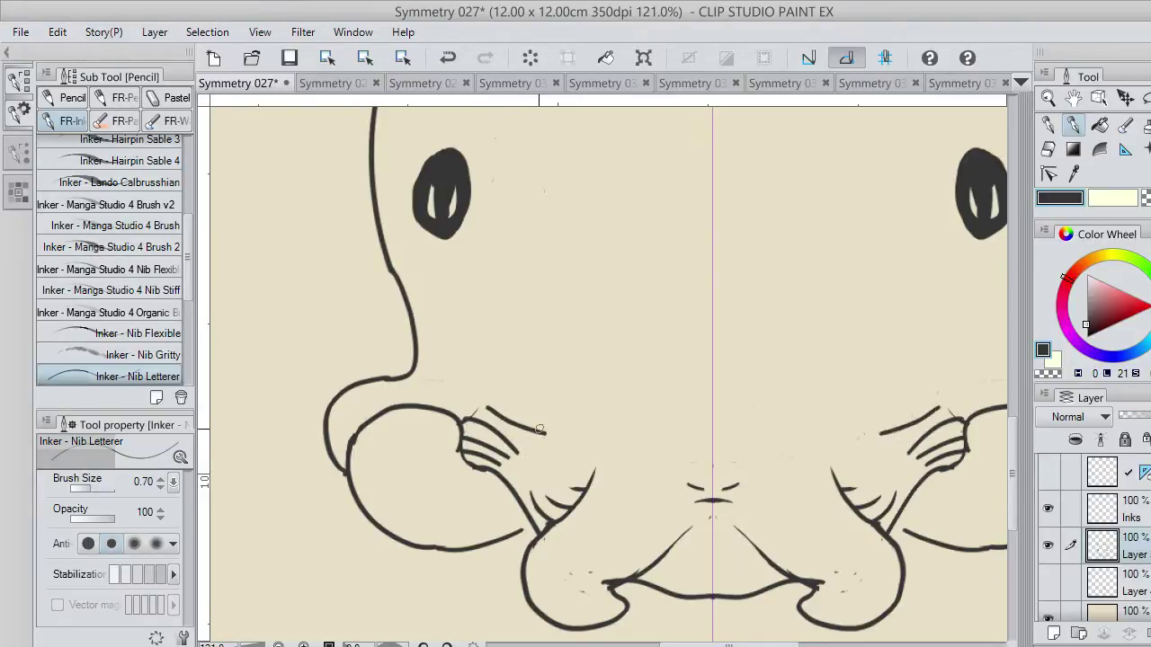
# Redraw the uppermost joint crease as an arched curve and taper the crease ends with the transparent color
pyautogui.hotkey('ctrl', 'z')
pyautogui.moveTo(453, 407); pyautogui.dragTo(467, 411)
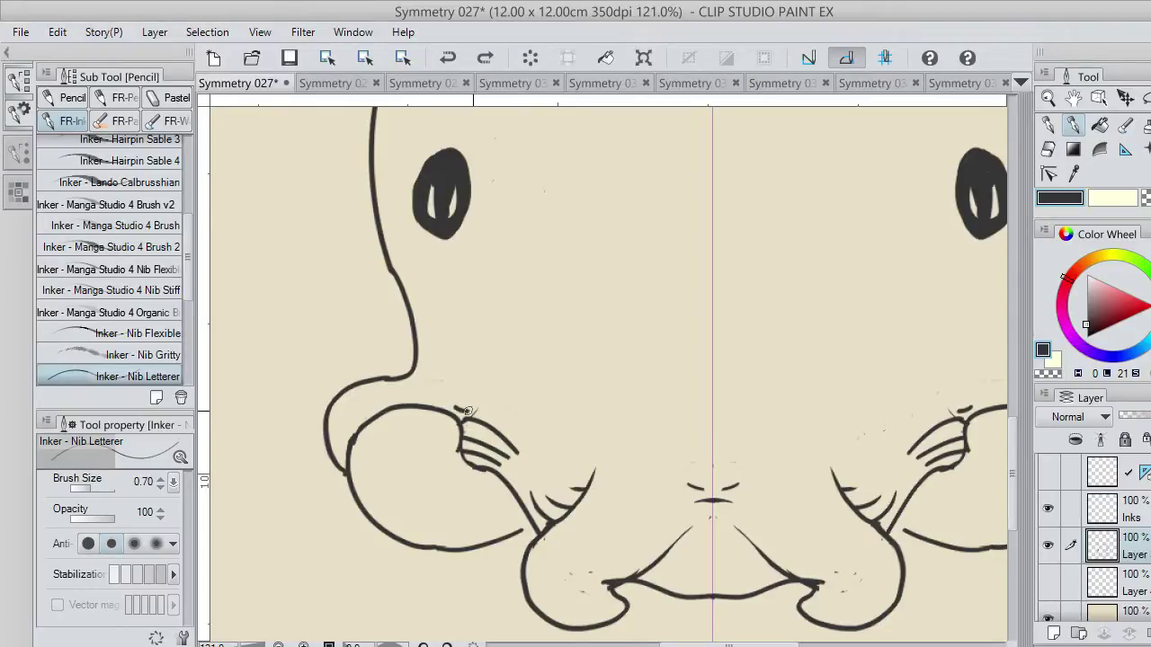
pyautogui.moveTo(465, 411); pyautogui.dragTo(542, 428)
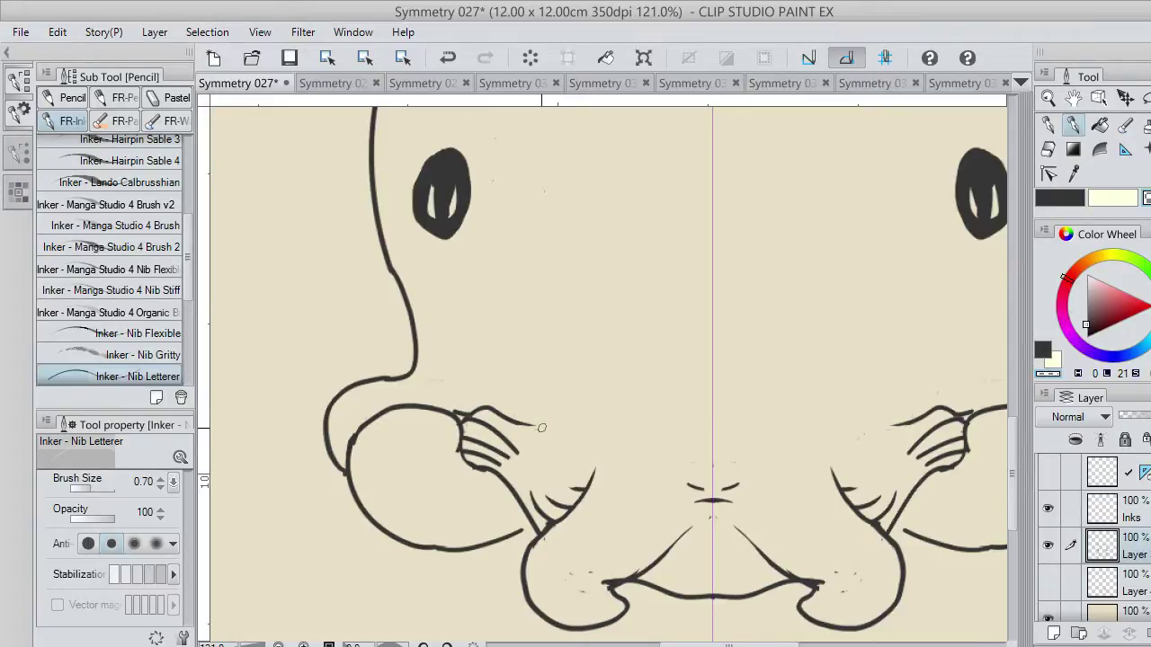
pyautogui.hotkey('ctrl', 'z')
pyautogui.moveTo(487, 453); pyautogui.dragTo(509, 464)
pyautogui.moveTo(537, 423); pyautogui.dragTo(519, 417)
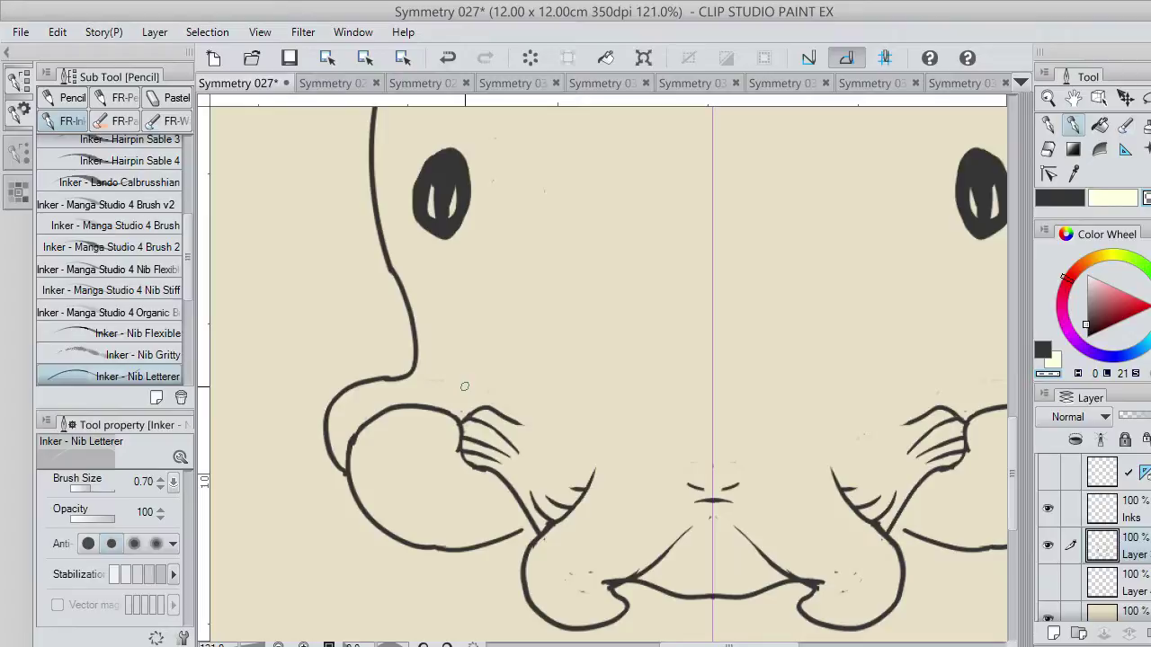
# Draw short mirrored creases at the joint where the head outline meets the upper lobes
pyautogui.click(1059, 198)
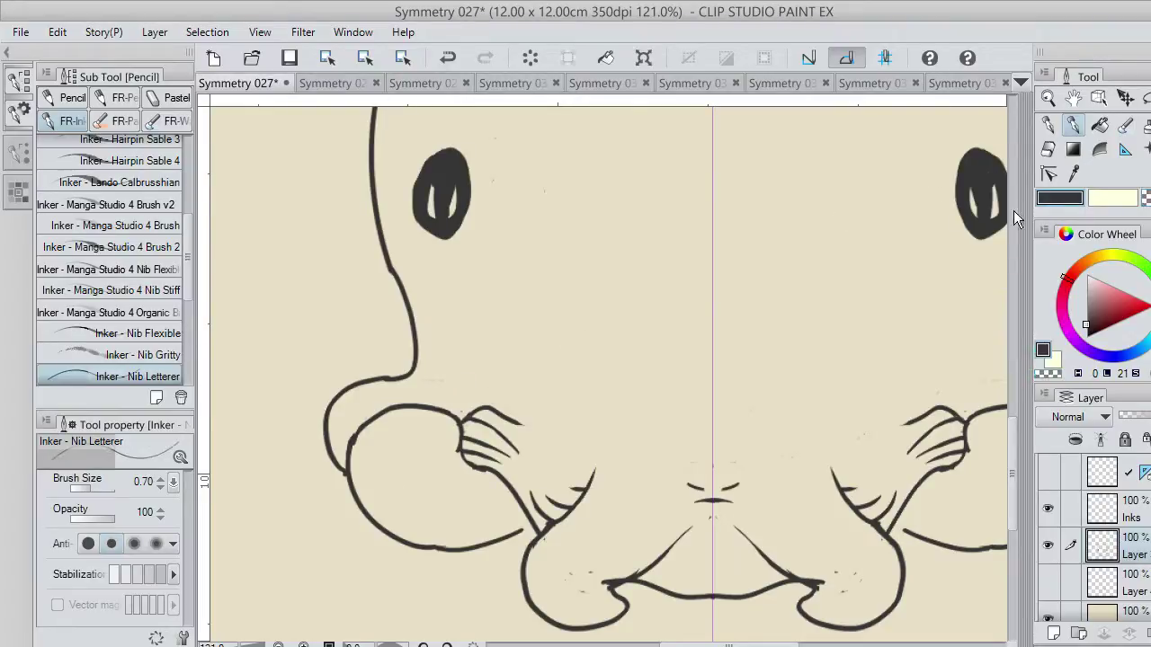
pyautogui.moveTo(415, 392)
pyautogui.mouseDown()
pyautogui.moveTo(437, 408)
pyautogui.moveTo(412, 373)
pyautogui.moveTo(427, 381)
pyautogui.mouseUp()
pyautogui.hotkey('ctrl', 'z')
pyautogui.hotkey('ctrl', 'z')
pyautogui.hotkey('ctrl', 'z')
pyautogui.hotkey('ctrl', 'z')
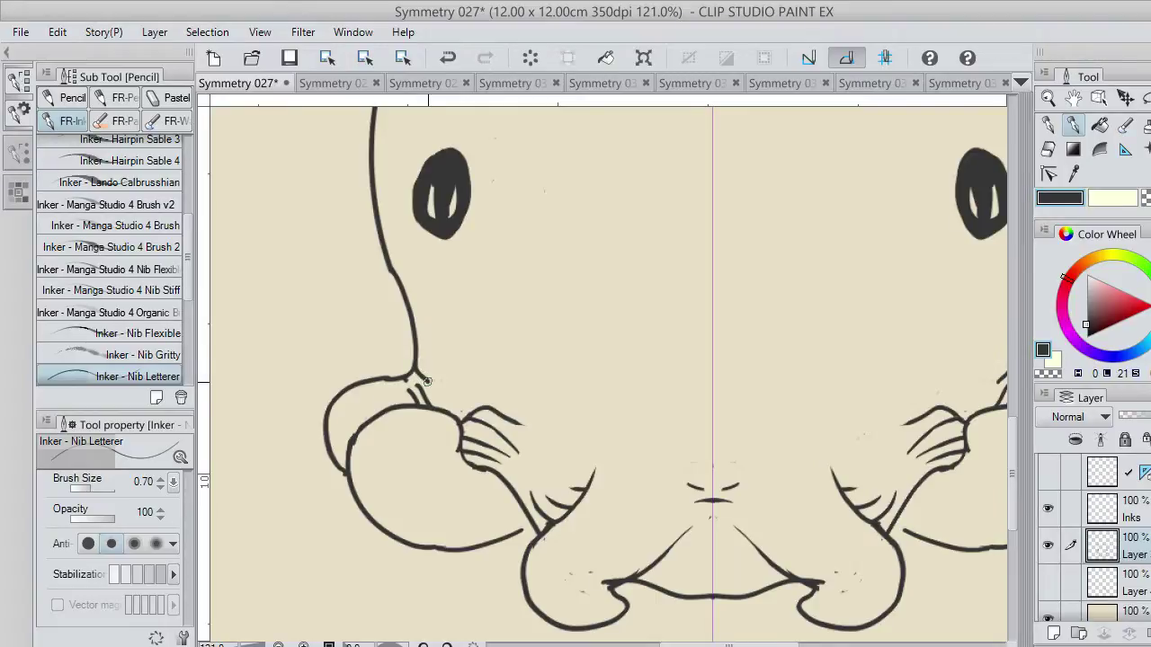
# Taper the new joint creases with the transparent color and erase the uppermost arched crease beside the side lobes
pyautogui.click(1145, 198)
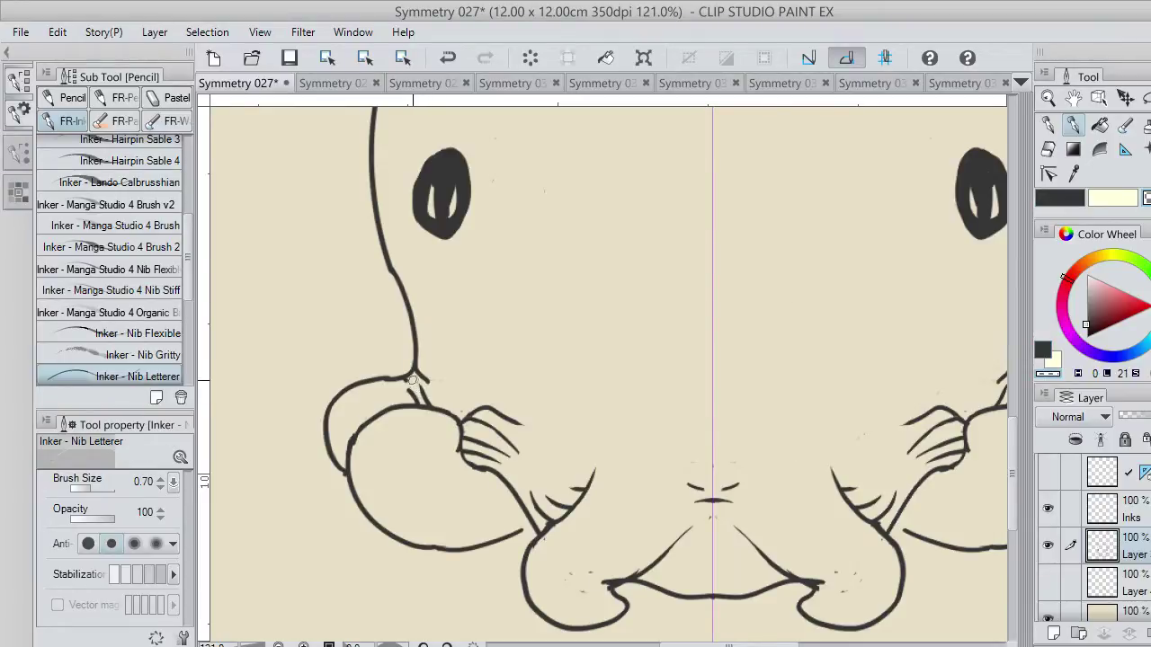
pyautogui.moveTo(411, 393)
pyautogui.mouseDown()
pyautogui.moveTo(507, 380)
pyautogui.moveTo(539, 404)
pyautogui.moveTo(469, 412)
pyautogui.mouseUp()
pyautogui.hotkey('ctrl', 'z')
pyautogui.hotkey('ctrl', 'y')
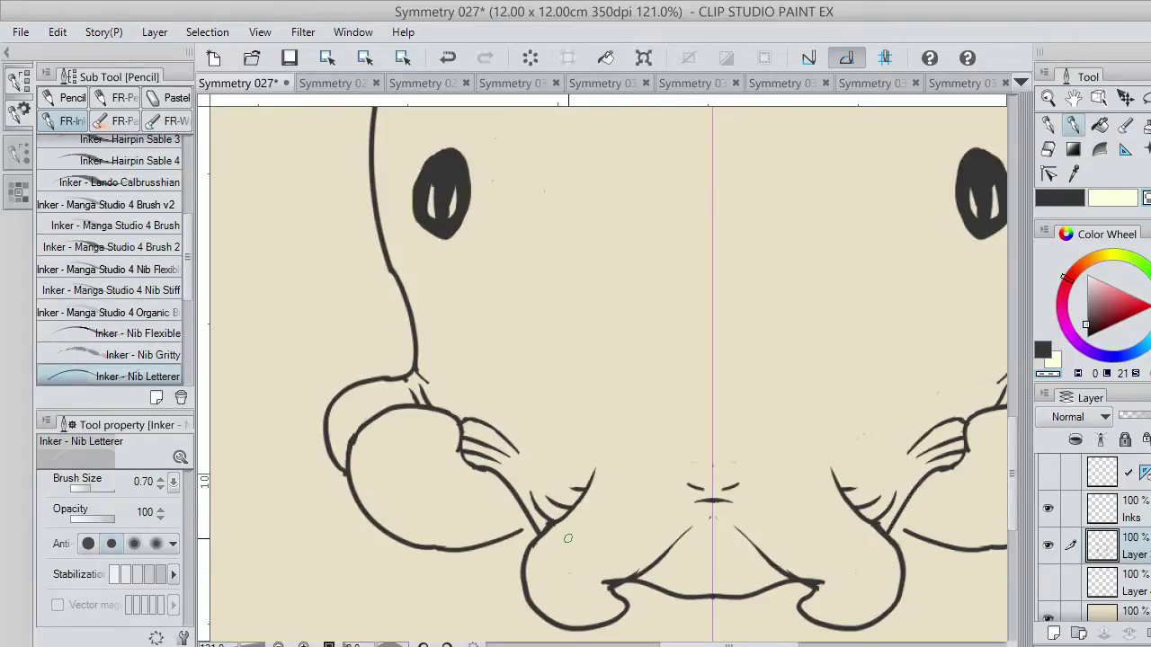
pyautogui.scroll(1, 744, 404)
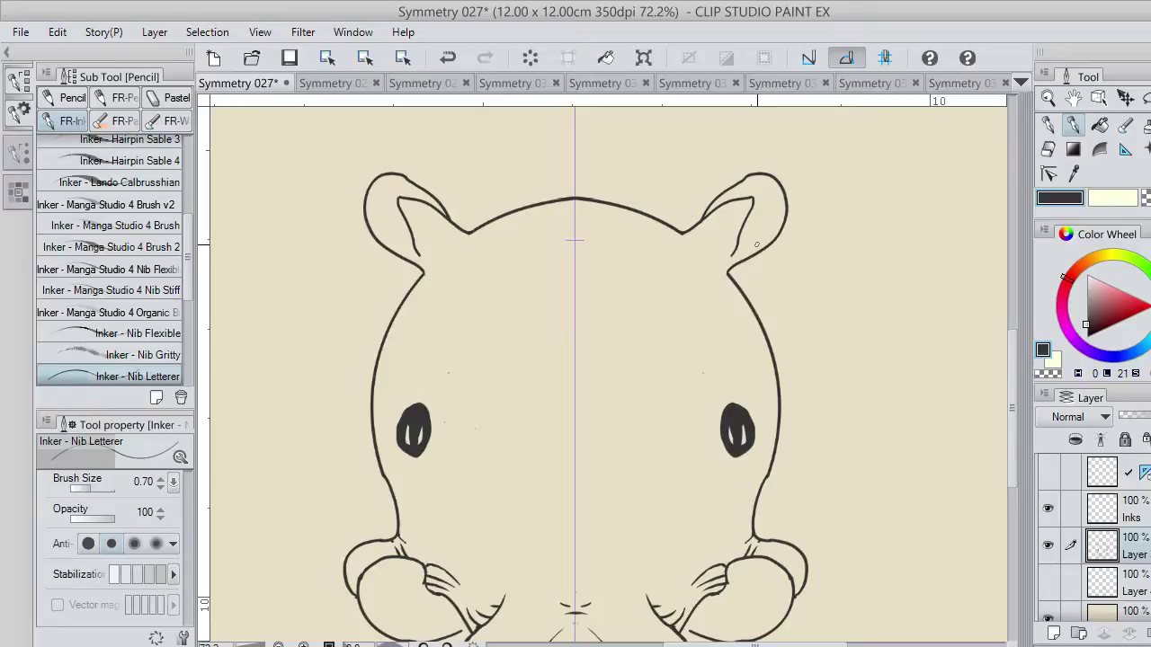
# Draw two short mirrored creases inside the outer edge of each ear
pyautogui.moveTo(756, 245)
pyautogui.mouseDown()
pyautogui.moveTo(784, 228)
pyautogui.moveTo(787, 190)
pyautogui.mouseUp()
pyautogui.hotkey('ctrl', 'z')
pyautogui.hotkey('ctrl', 'z')
# Taper the ear creases with the transparent color and trim the lower crease where it overshoots the ear outline
pyautogui.click(1147, 198)
pyautogui.scroll(6, 764, 206)
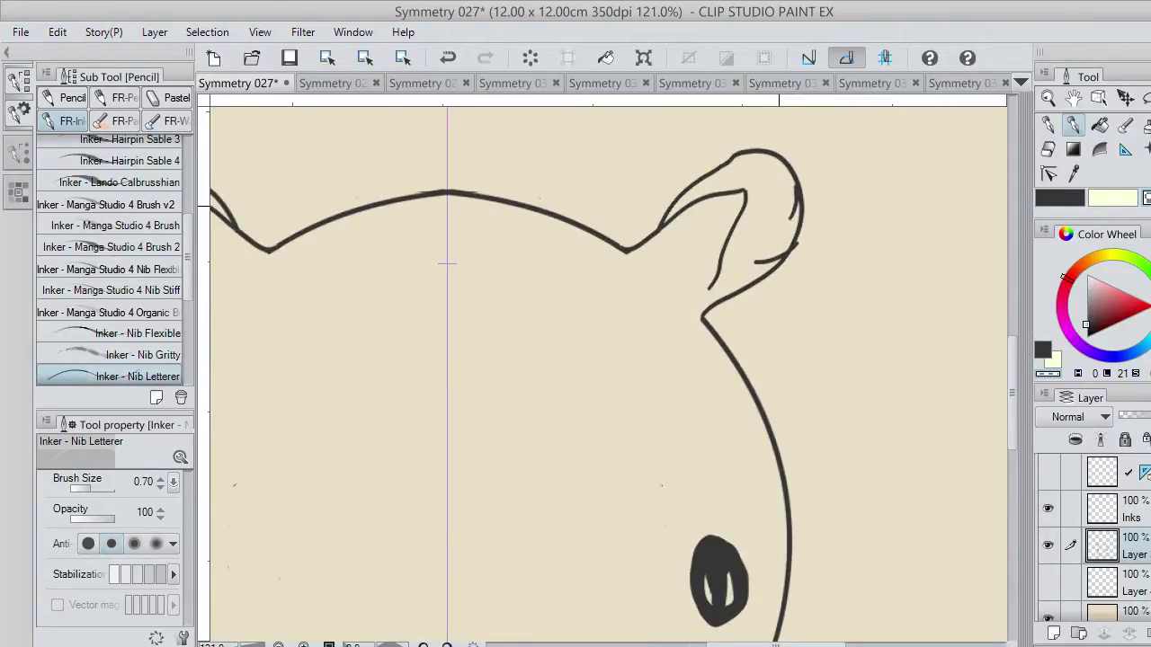
pyautogui.scroll(3, 770, 207)
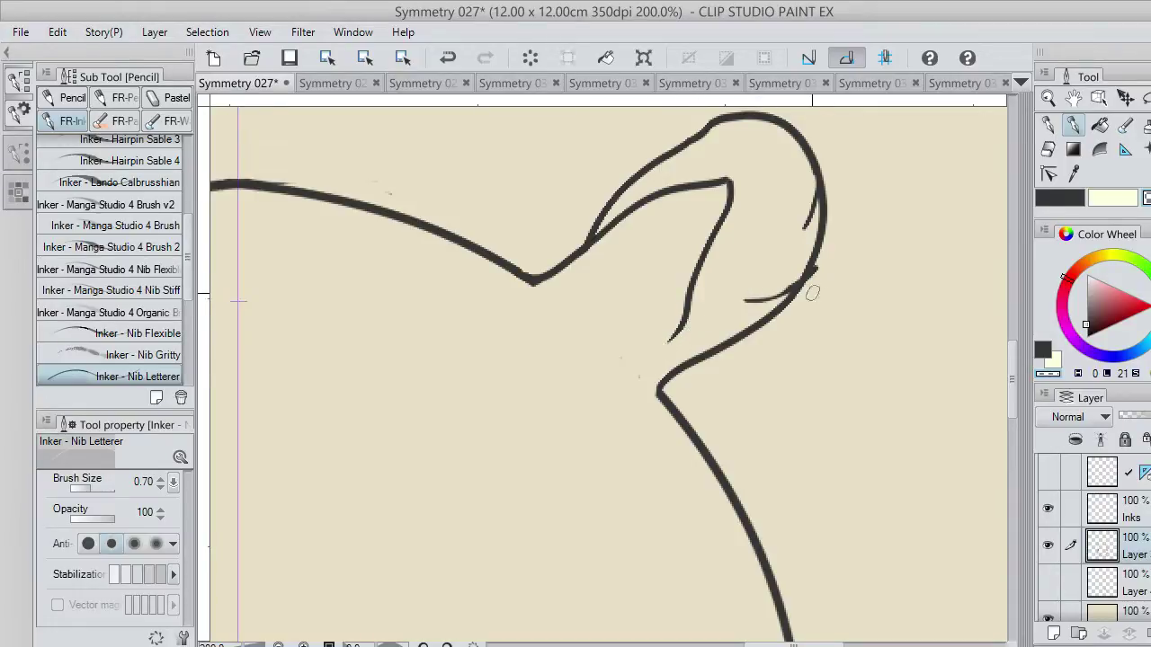
pyautogui.hotkey('ctrl', 'z')
pyautogui.moveTo(798, 277); pyautogui.dragTo(809, 259)
pyautogui.hotkey('ctrl', 'z')
pyautogui.hotkey('ctrl', 'y')
pyautogui.hotkey('ctrl', 'z')
pyautogui.hotkey('ctrl', 'y')
pyautogui.scroll(-2, 745, 434)
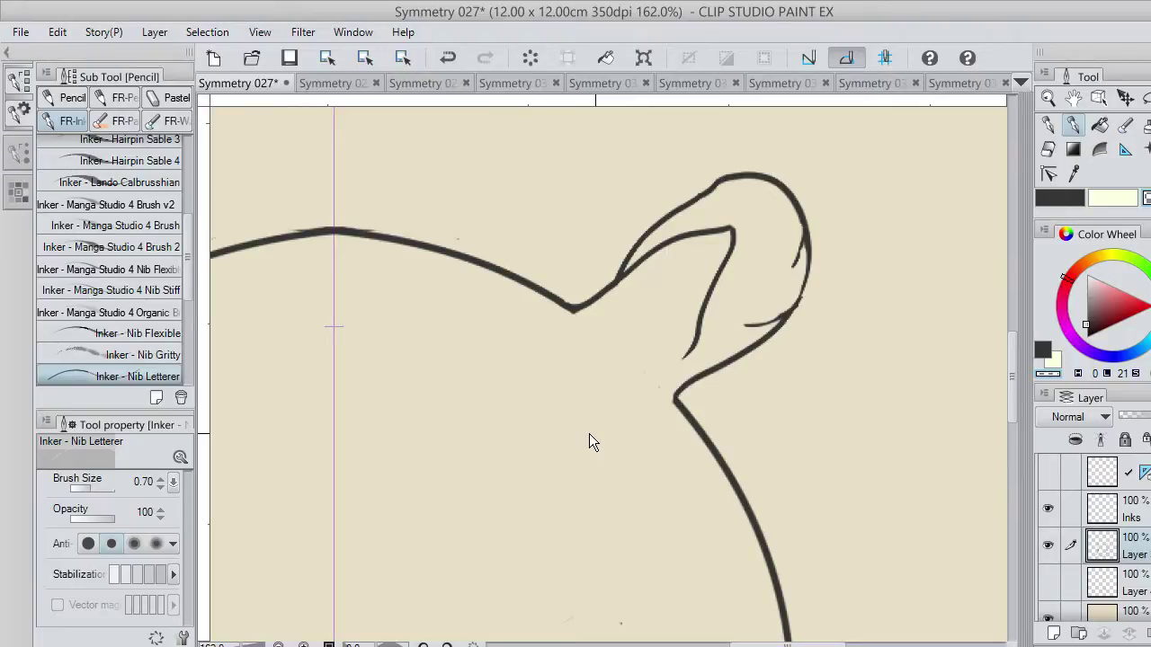
# Draw short creases across the diagonal muzzle lines and two horizontal wrinkles at the center above the mouth
pyautogui.scroll(-4, 589, 433)
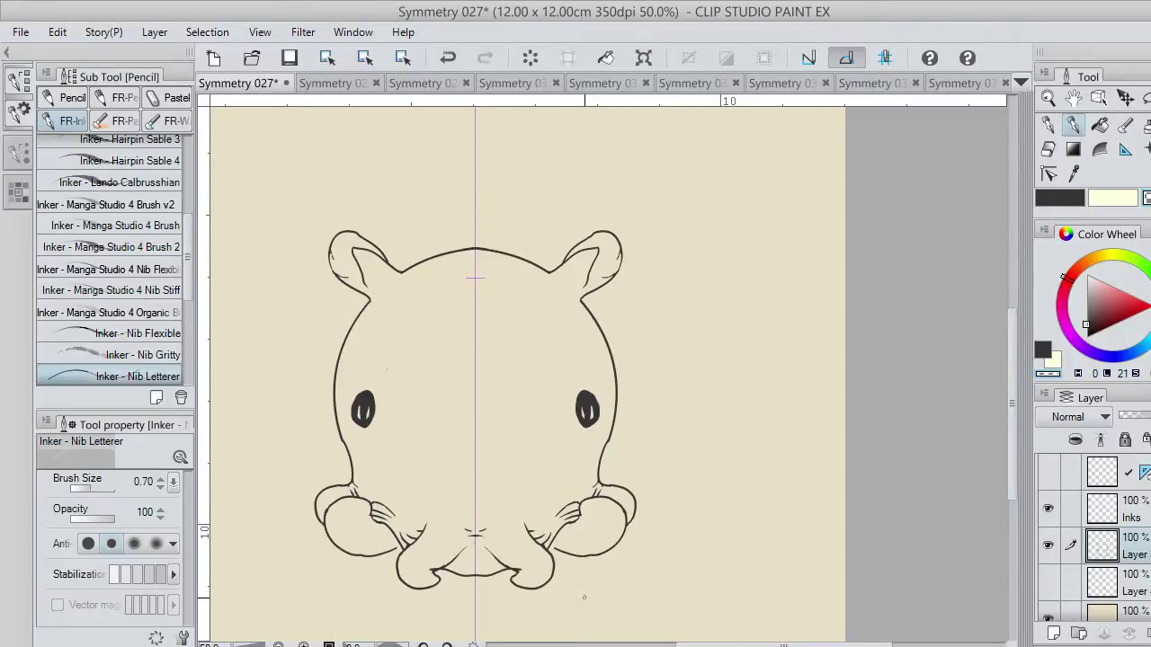
pyautogui.scroll(2, 416, 565)
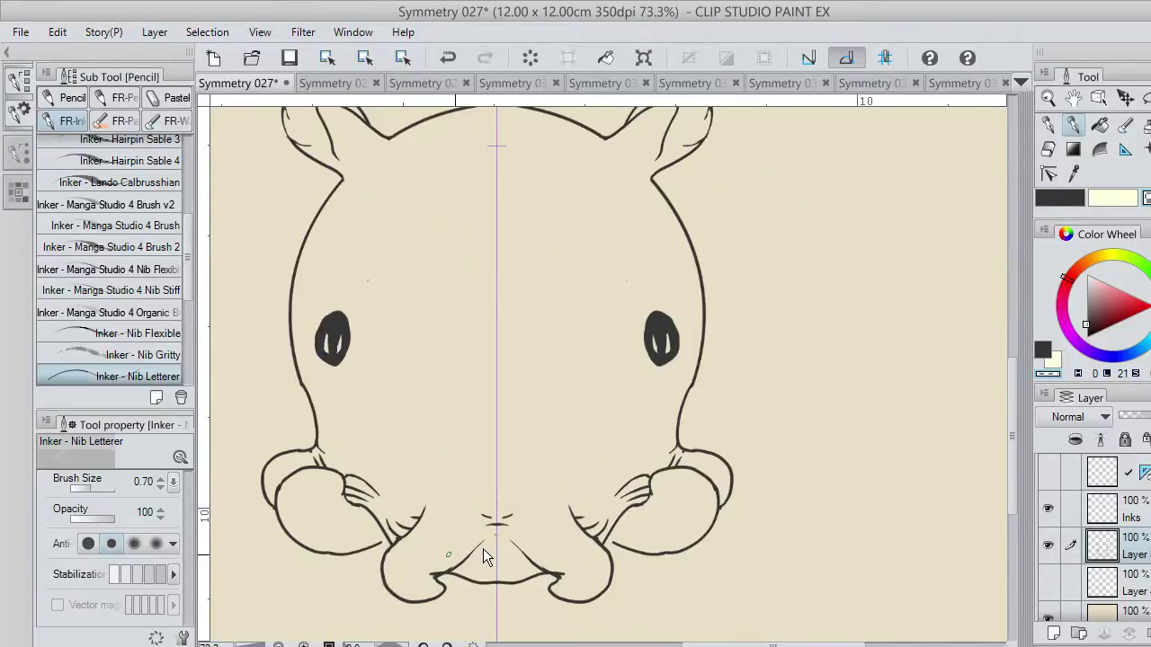
pyautogui.scroll(3, 483, 549)
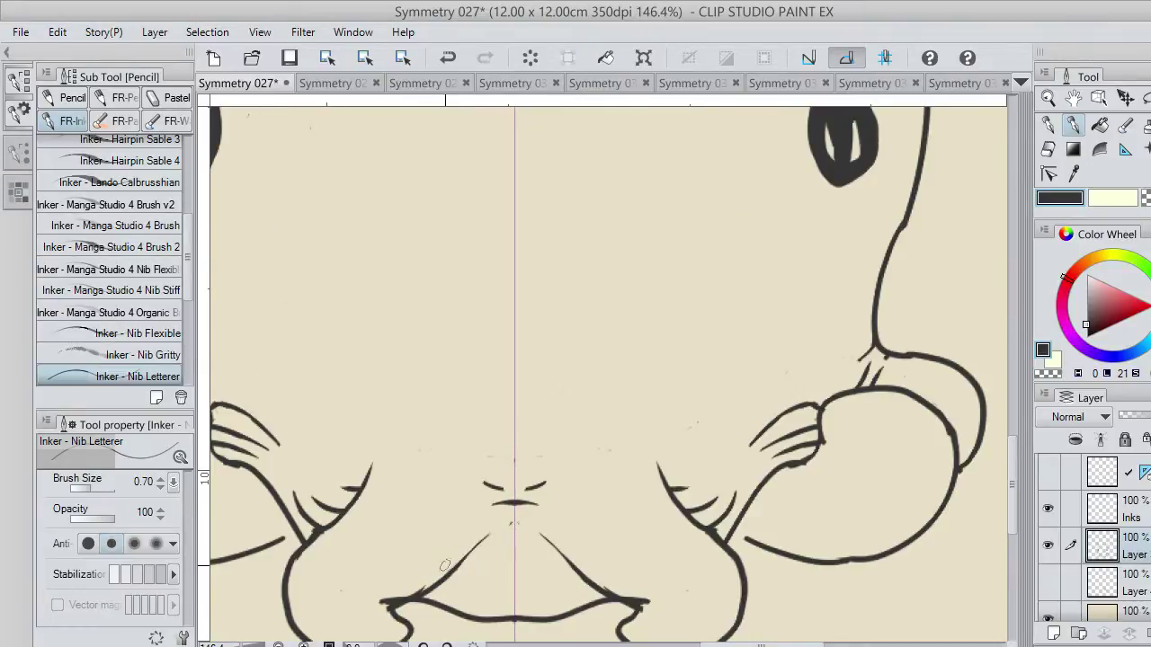
pyautogui.moveTo(434, 572)
pyautogui.mouseDown()
pyautogui.moveTo(451, 577)
pyautogui.moveTo(471, 570)
pyautogui.moveTo(415, 552)
pyautogui.mouseUp()
pyautogui.hotkey('ctrl', 'z')
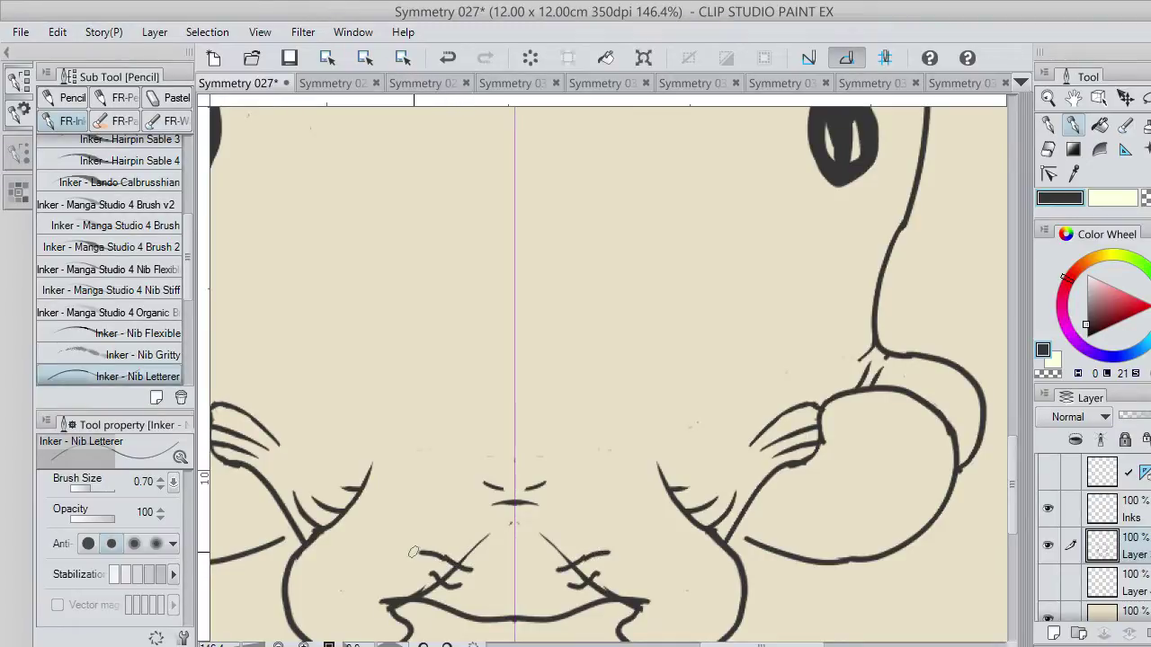
pyautogui.hotkey('ctrl', 'z')
pyautogui.moveTo(502, 598)
pyautogui.mouseDown()
pyautogui.moveTo(513, 596)
pyautogui.moveTo(513, 555)
pyautogui.mouseUp()
pyautogui.hotkey('ctrl', 'z')
pyautogui.hotkey('ctrl', 'z')
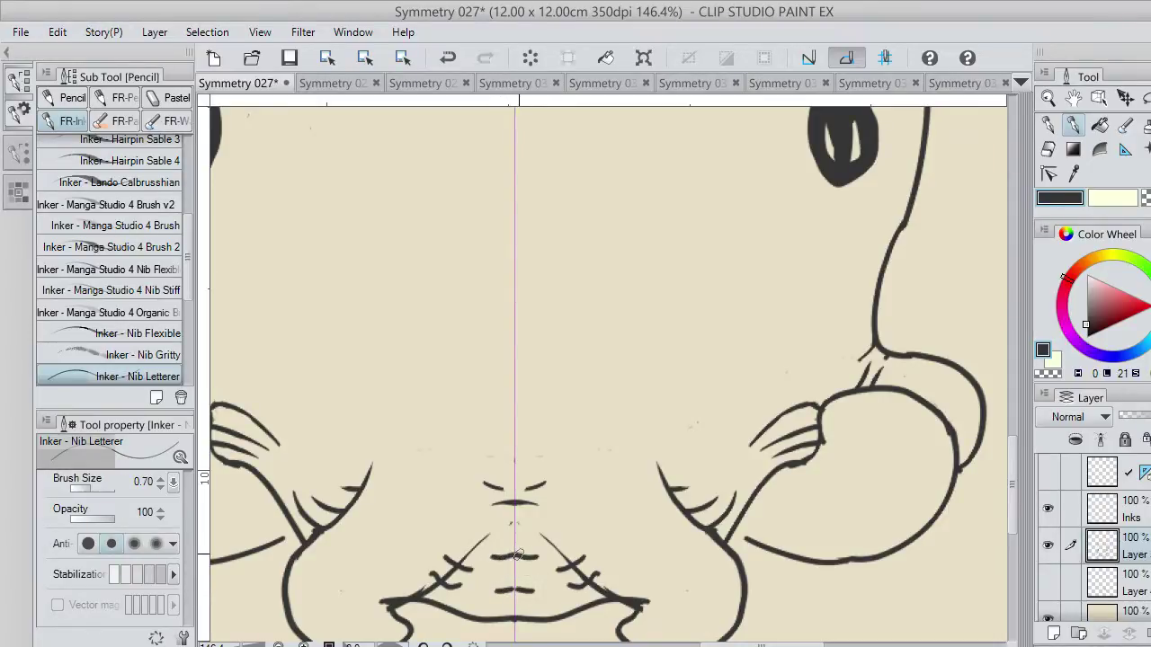
# Thin and taper the two central wrinkles above the mouth with the transparent color
pyautogui.press('c')
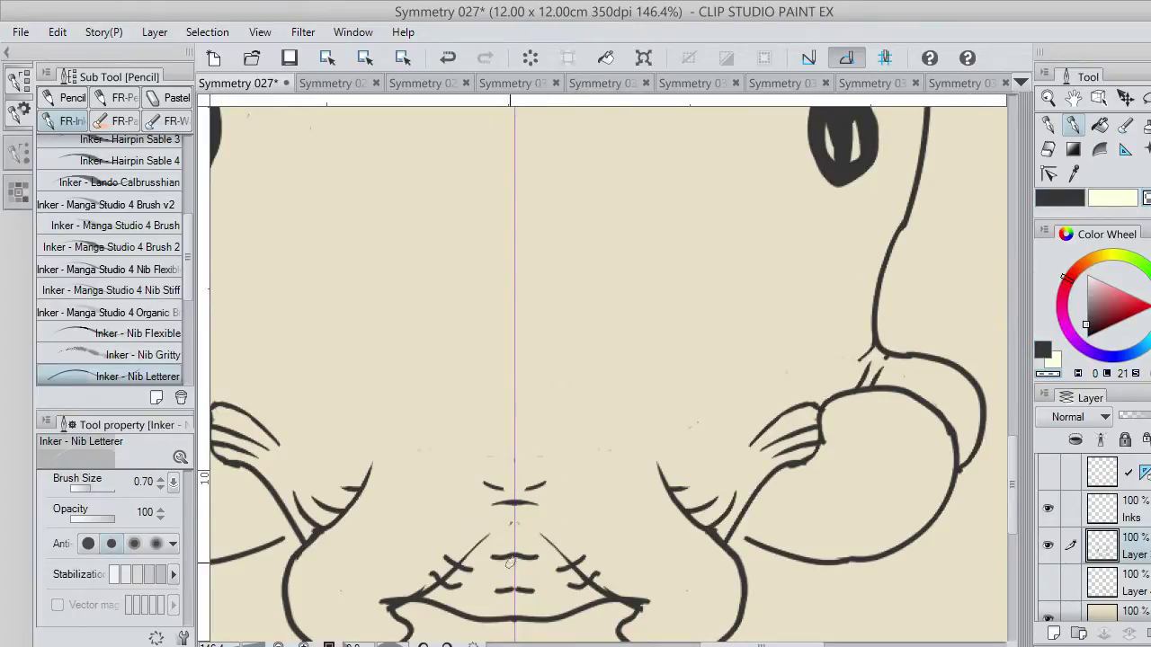
pyautogui.moveTo(488, 555); pyautogui.dragTo(537, 563)
pyautogui.hotkey('ctrl', 'z')
pyautogui.hotkey('ctrl', 'z')
pyautogui.moveTo(488, 591)
pyautogui.mouseDown()
pyautogui.moveTo(520, 588)
pyautogui.moveTo(515, 576)
pyautogui.mouseUp()
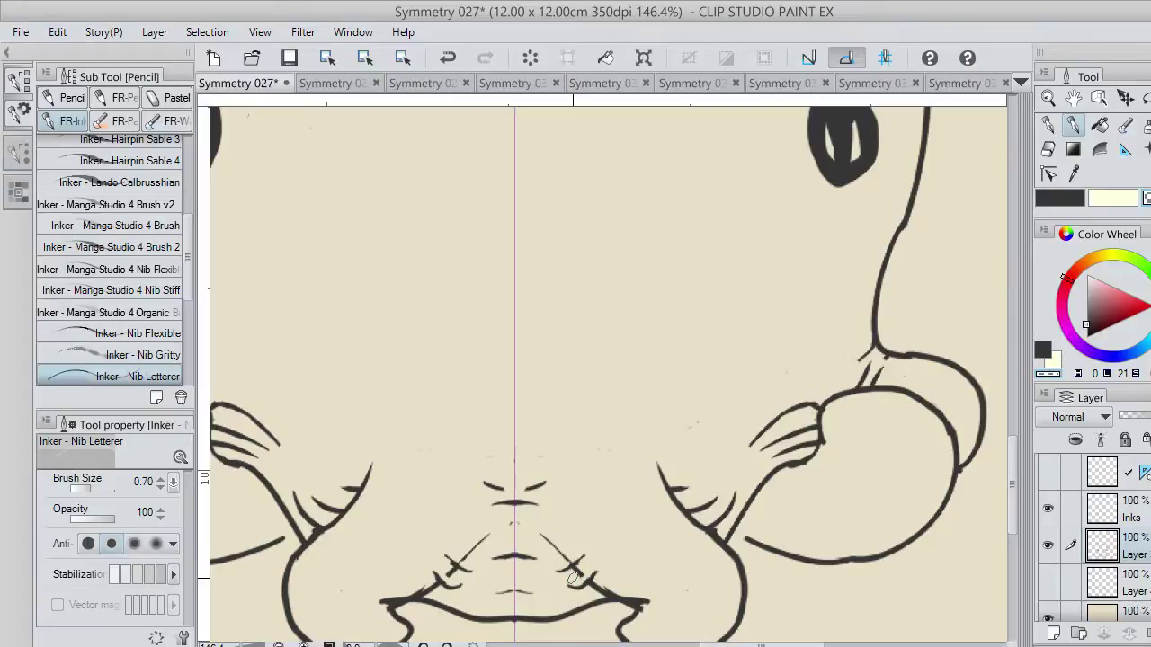
# Break the diagonal muzzle lines into short fragments, taper their cross creases and erase the two nostril marks with the transparent color
pyautogui.hotkey('ctrl', 'z')
pyautogui.moveTo(566, 544); pyautogui.dragTo(554, 554)
pyautogui.moveTo(602, 596)
pyautogui.mouseDown()
pyautogui.moveTo(589, 587)
pyautogui.moveTo(612, 590)
pyautogui.mouseUp()
pyautogui.hotkey('ctrl', 'z')
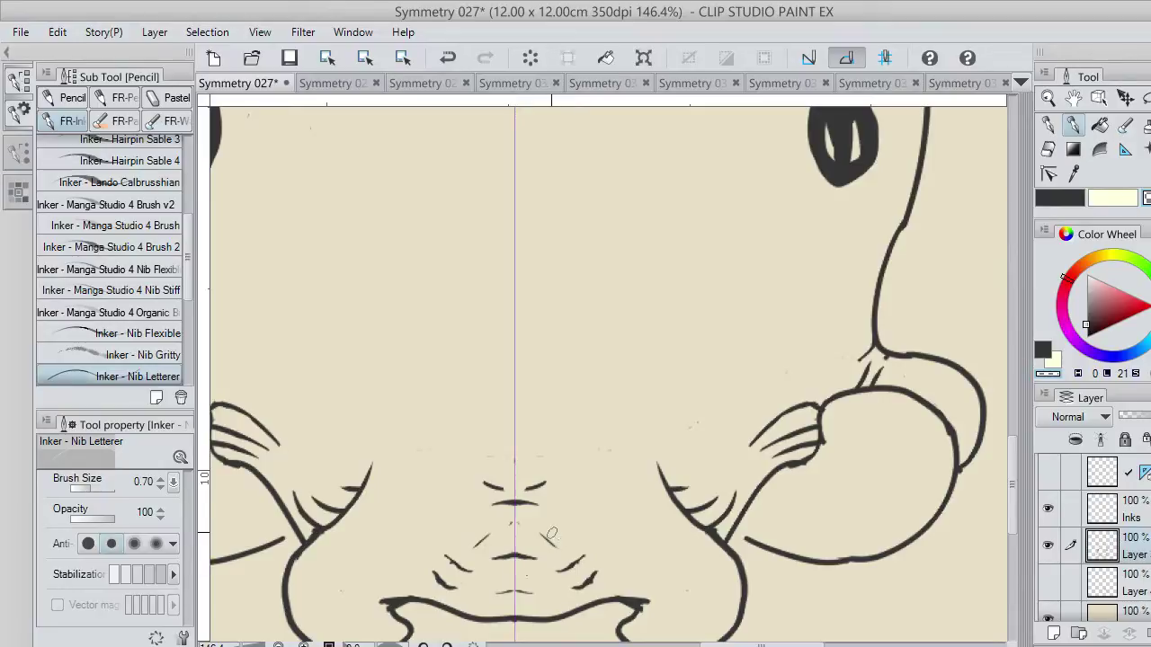
pyautogui.hotkey('ctrl', 'z')
pyautogui.scroll(1, 554, 474)
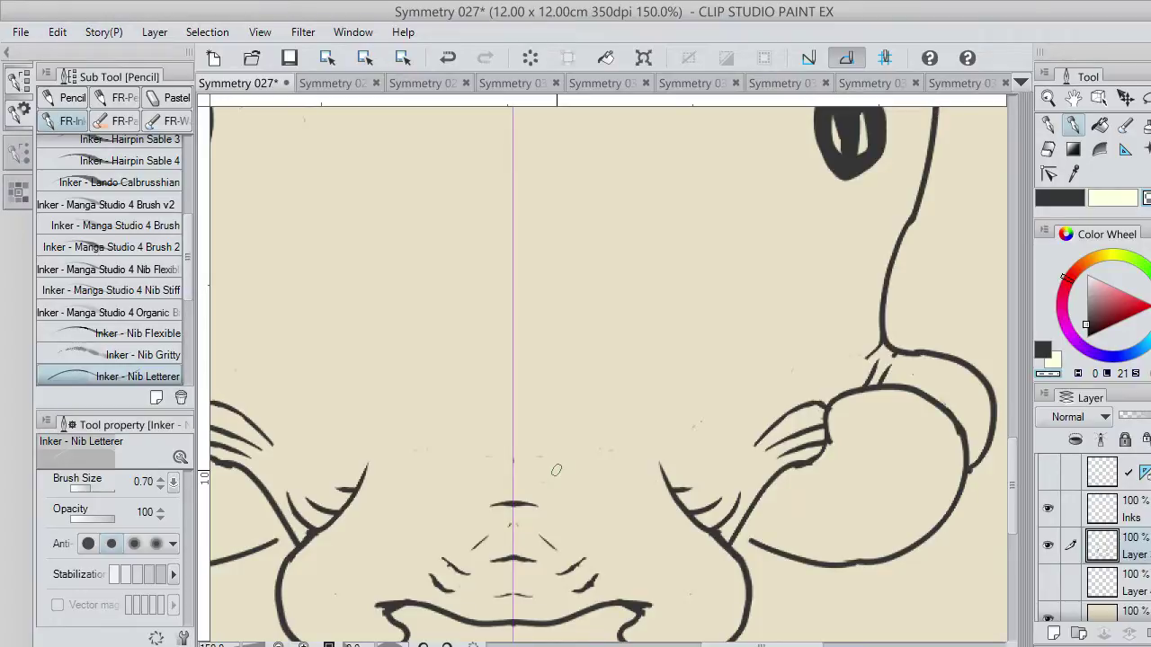
pyautogui.scroll(-7, 554, 471)
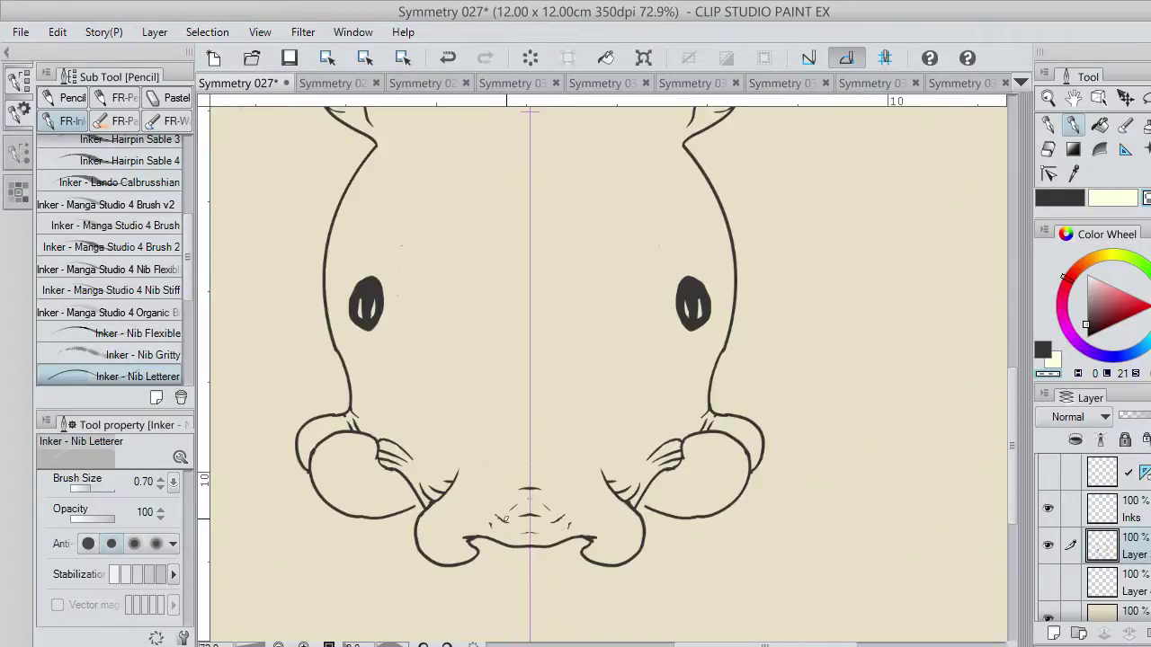
pyautogui.hotkey('ctrl', 'z')
pyautogui.moveTo(492, 523); pyautogui.dragTo(499, 530)
pyautogui.hotkey('ctrl', 'z')
# Draw a small curl at each ear base and curved lid lines around the upper and lower edges of the eyes
pyautogui.moveTo(1009, 443); pyautogui.dragTo(1004, 416)
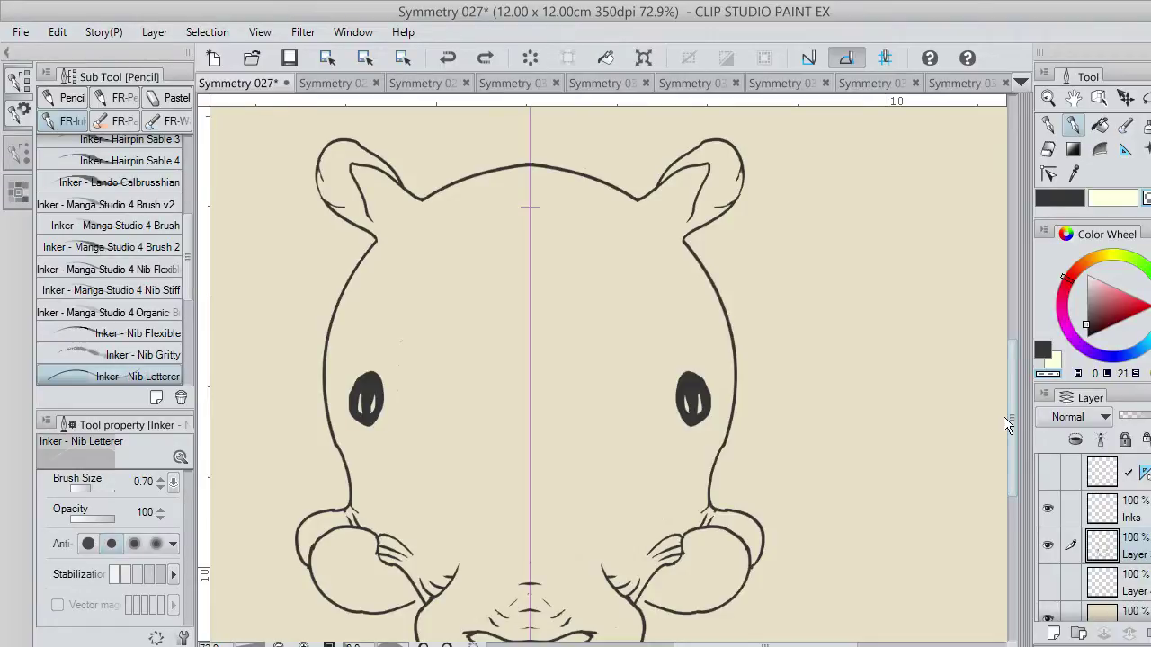
pyautogui.scroll(-1, 1004, 416)
pyautogui.moveTo(681, 338); pyautogui.dragTo(676, 379)
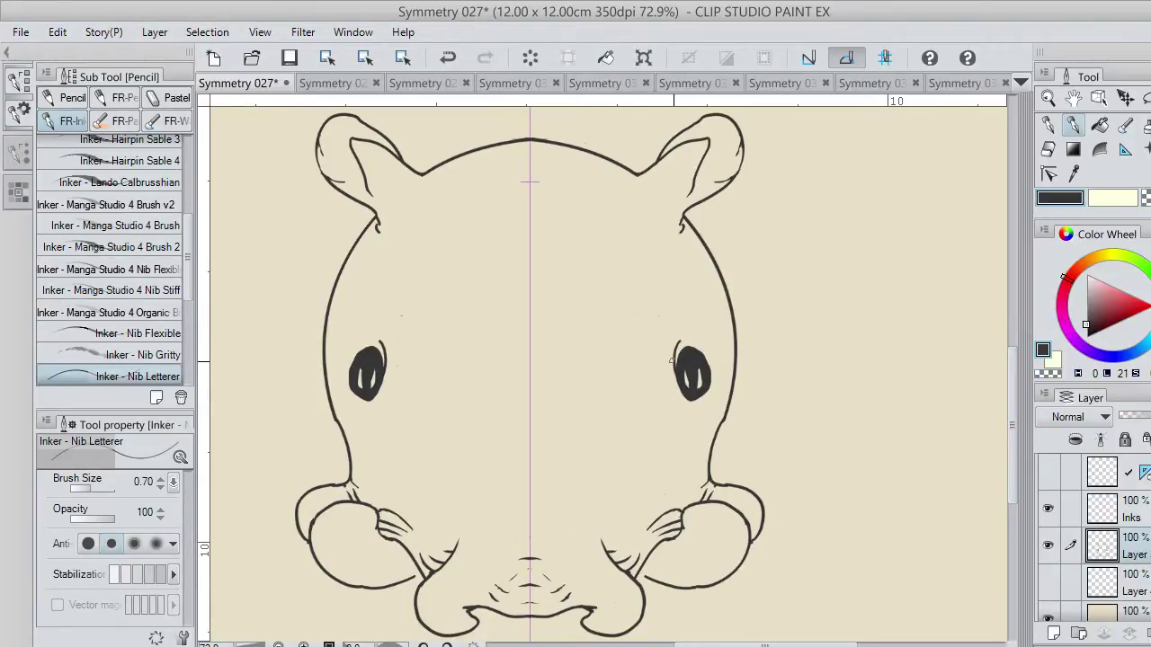
pyautogui.hotkey('ctrl', 'z')
pyautogui.moveTo(684, 339); pyautogui.dragTo(674, 381)
pyautogui.hotkey('ctrl', 'z')
pyautogui.moveTo(681, 331)
pyautogui.mouseDown()
pyautogui.moveTo(708, 355)
pyautogui.moveTo(711, 392)
pyautogui.mouseUp()
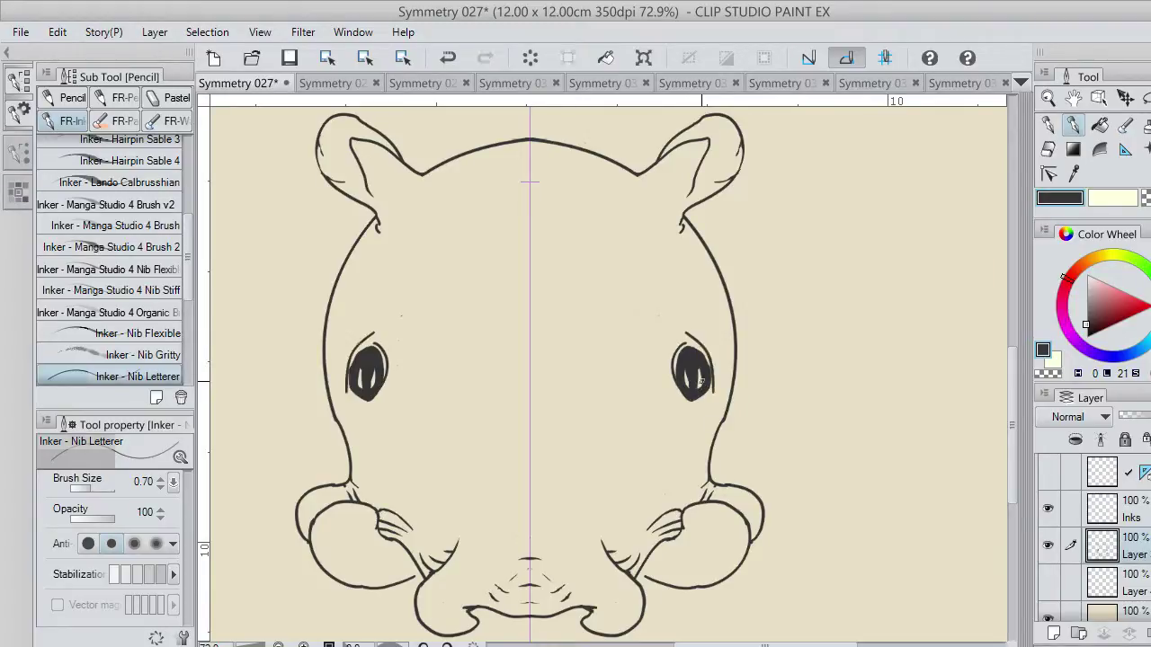
pyautogui.hotkey('ctrl', 'z')
pyautogui.moveTo(683, 334)
pyautogui.mouseDown()
pyautogui.moveTo(702, 389)
pyautogui.moveTo(704, 366)
pyautogui.moveTo(716, 387)
pyautogui.moveTo(694, 399)
pyautogui.moveTo(675, 384)
pyautogui.moveTo(702, 401)
pyautogui.mouseUp()
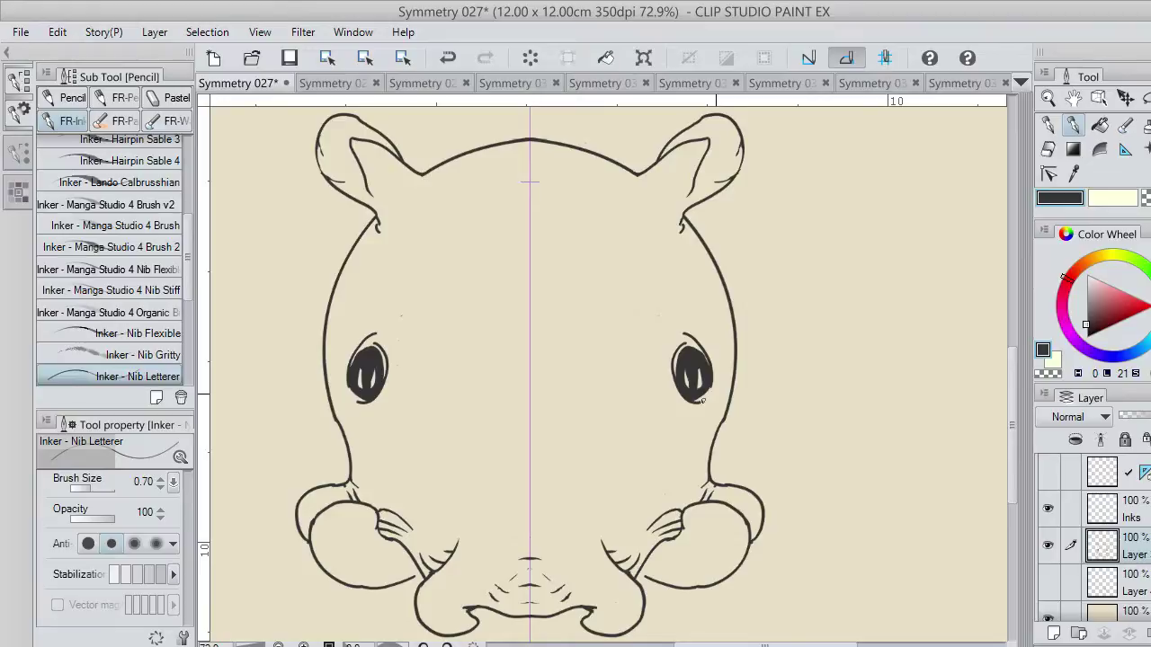
# Widen the filled eyes toward the outer side with ink and extend the lower lid line along their edge
pyautogui.moveTo(702, 402)
pyautogui.mouseDown()
pyautogui.moveTo(713, 382)
pyautogui.moveTo(697, 398)
pyautogui.moveTo(709, 391)
pyautogui.mouseUp()
pyautogui.moveTo(688, 347)
pyautogui.mouseDown()
pyautogui.moveTo(707, 352)
pyautogui.moveTo(715, 385)
pyautogui.mouseUp()
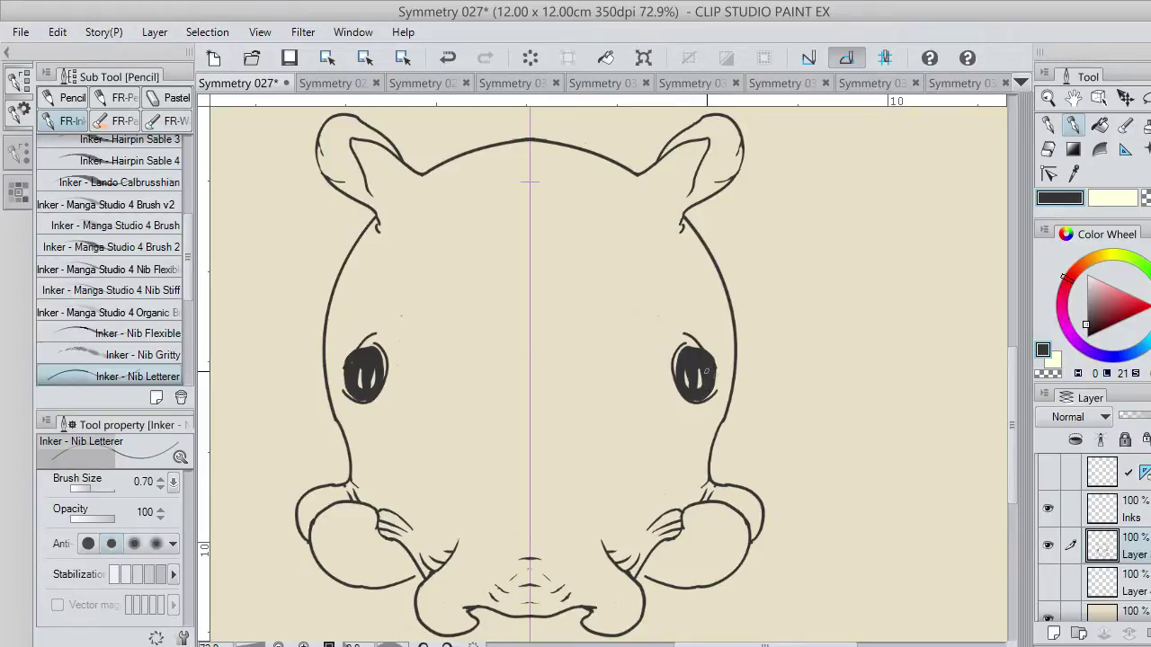
pyautogui.hotkey('ctrl', 'z')
pyautogui.hotkey('ctrl', 'z')
pyautogui.hotkey('ctrl', 'z')
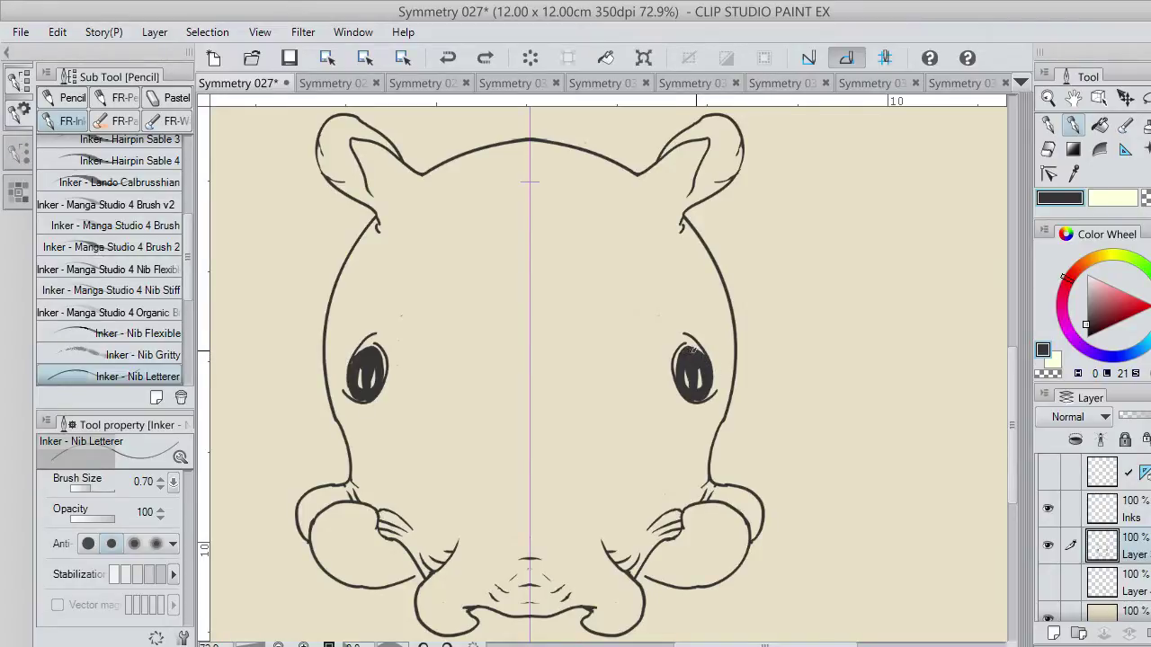
pyautogui.moveTo(689, 348); pyautogui.dragTo(711, 359)
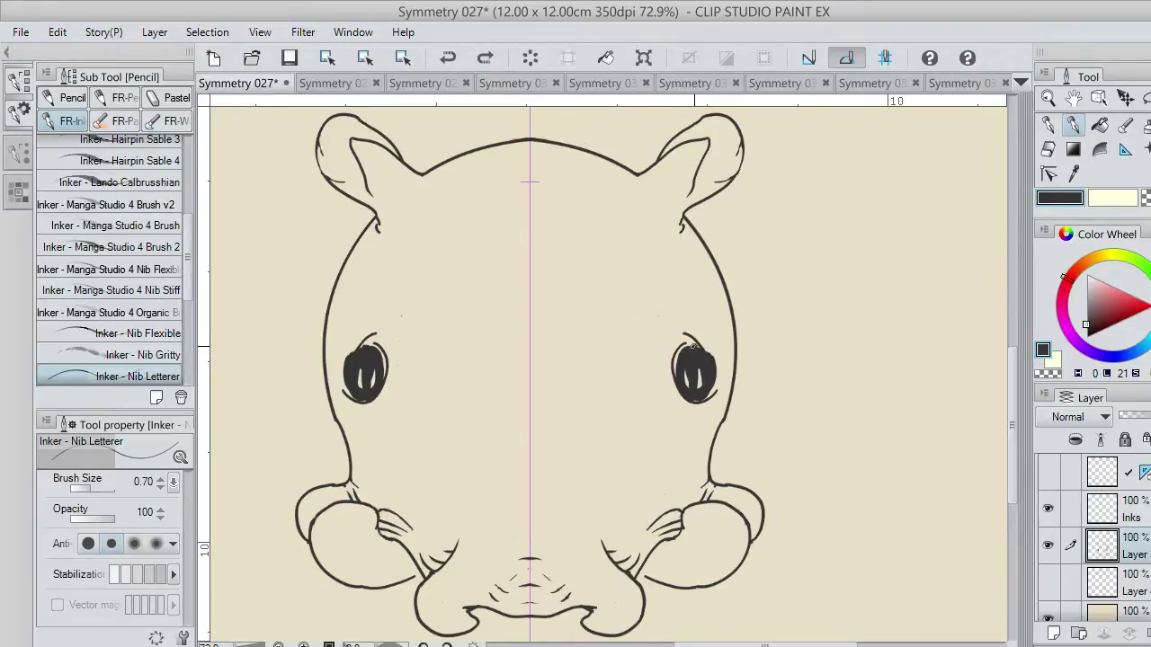
pyautogui.moveTo(693, 346); pyautogui.dragTo(716, 363)
# Cut a thin curved highlight along each eye's outer edge with the transparent color and ink over part of the inner highlights
pyautogui.press('c')
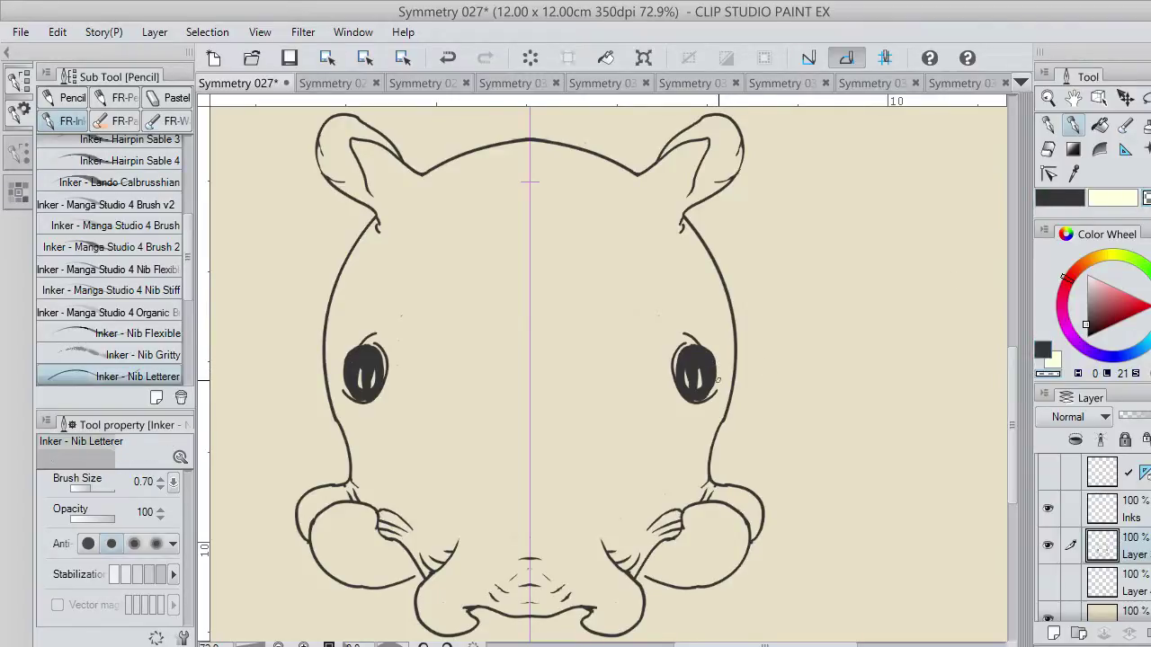
pyautogui.moveTo(694, 355); pyautogui.dragTo(712, 374)
pyautogui.hotkey('ctrl', 'z')
pyautogui.hotkey('ctrl', 'z')
pyautogui.press('c')
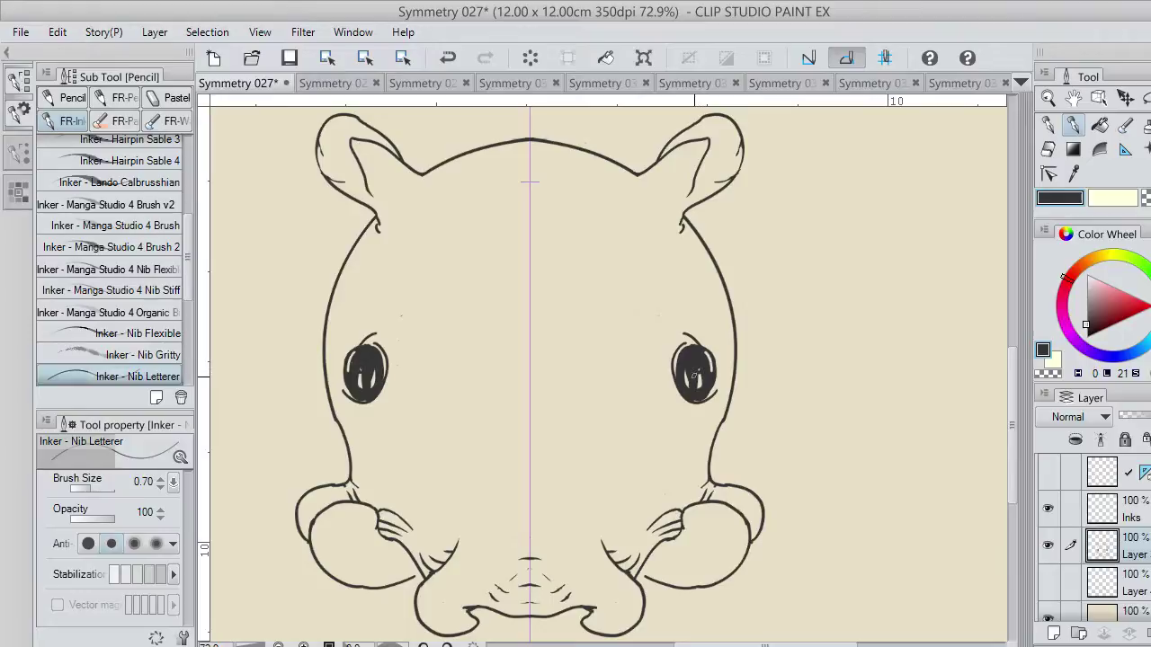
pyautogui.moveTo(696, 376)
pyautogui.mouseDown()
pyautogui.moveTo(709, 371)
pyautogui.moveTo(703, 345)
pyautogui.mouseUp()
pyautogui.hotkey('ctrl', 'z')
# Erase part of each upper lid line with the transparent color so a short separate brow crease remains above the eye
pyautogui.press('c')
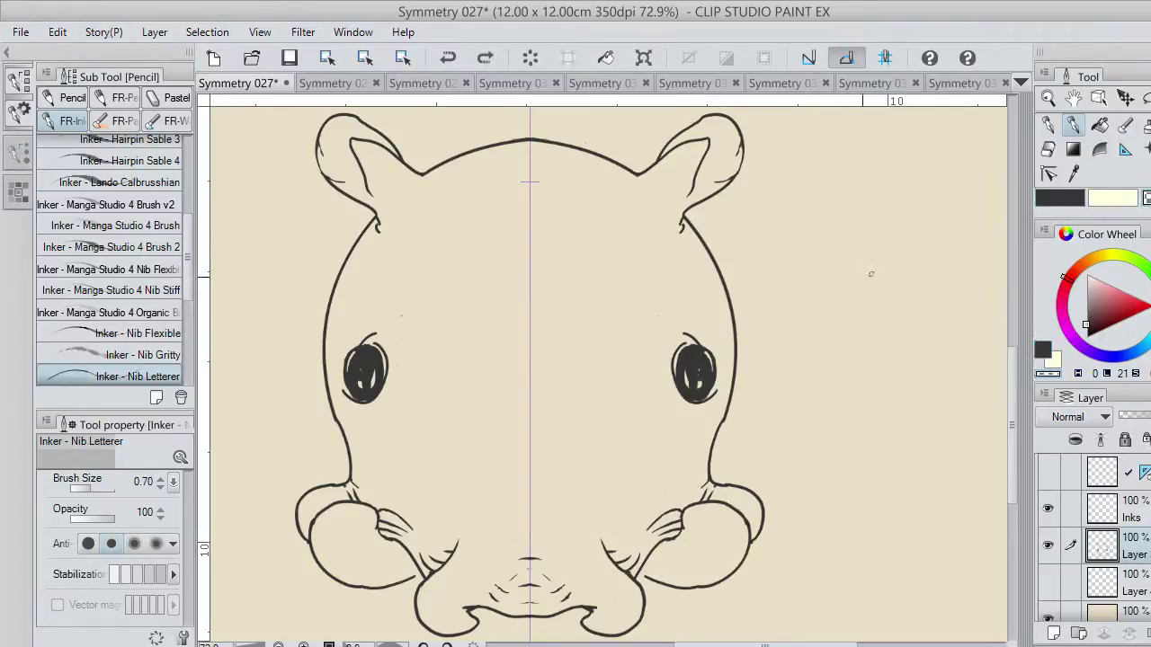
pyautogui.moveTo(692, 344); pyautogui.dragTo(685, 331)
pyautogui.hotkey('ctrl', 'z')
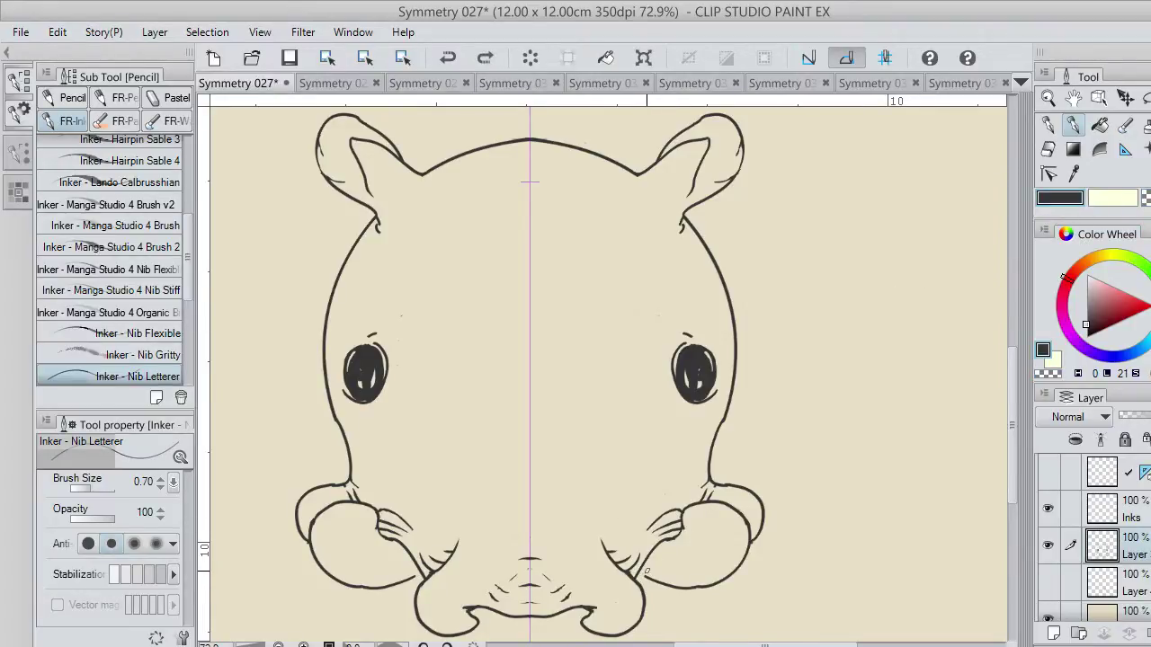
# Ink small curved texture marks and dots across the round side lobes and the inner curls of the lower limbs
pyautogui.moveTo(644, 571)
pyautogui.mouseDown()
pyautogui.moveTo(630, 566)
pyautogui.moveTo(701, 576)
pyautogui.moveTo(733, 550)
pyautogui.moveTo(730, 526)
pyautogui.mouseUp()
pyautogui.moveTo(593, 618)
pyautogui.mouseDown()
pyautogui.moveTo(610, 620)
pyautogui.moveTo(592, 623)
pyautogui.mouseUp()
pyautogui.hotkey('ctrl', 'z')
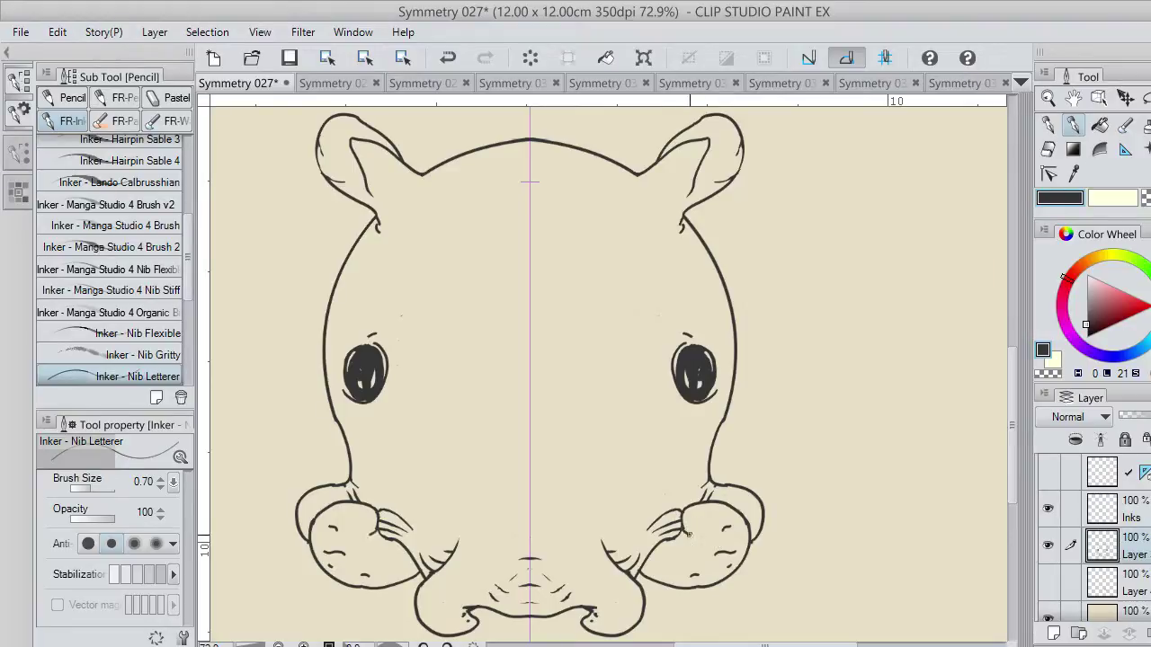
pyautogui.hotkey('ctrl', 'z')
pyautogui.moveTo(684, 527)
pyautogui.mouseDown()
pyautogui.moveTo(671, 542)
pyautogui.moveTo(710, 506)
pyautogui.mouseUp()
pyautogui.hotkey('ctrl', 'z')
# Draw two wavy mirrored cheek creases, a short central mark above the nose and a slanted crease at each head-and-lobe joint
pyautogui.moveTo(1013, 447)
pyautogui.mouseDown()
pyautogui.moveTo(1012, 434)
pyautogui.moveTo(1011, 450)
pyautogui.mouseUp()
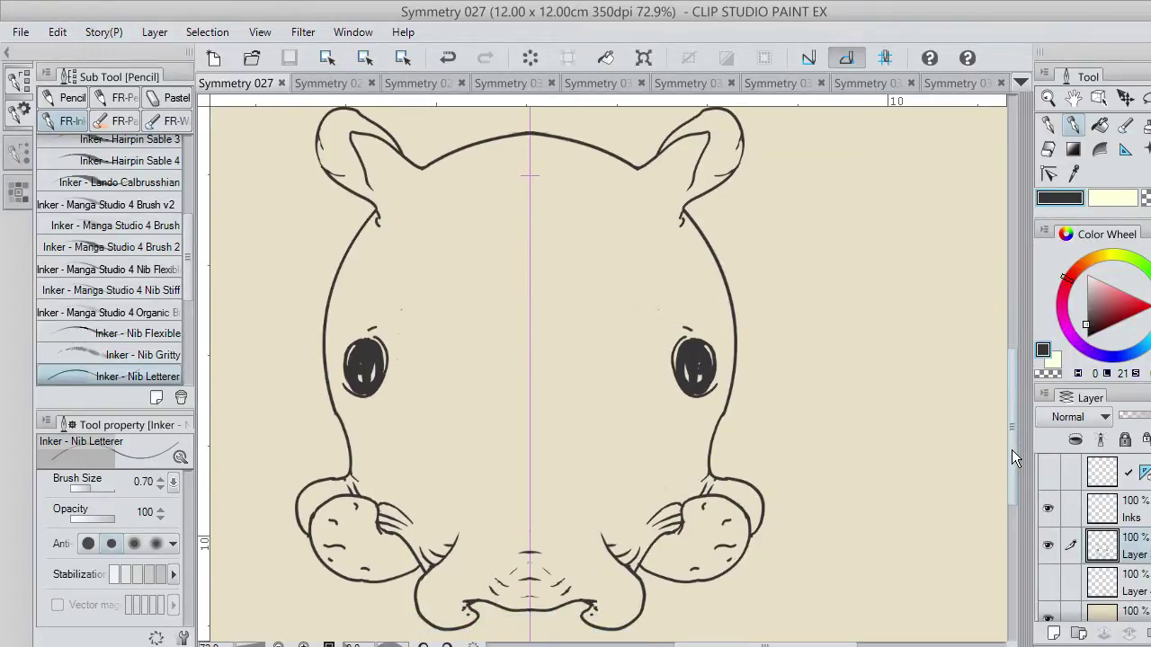
pyautogui.moveTo(594, 484); pyautogui.dragTo(614, 492)
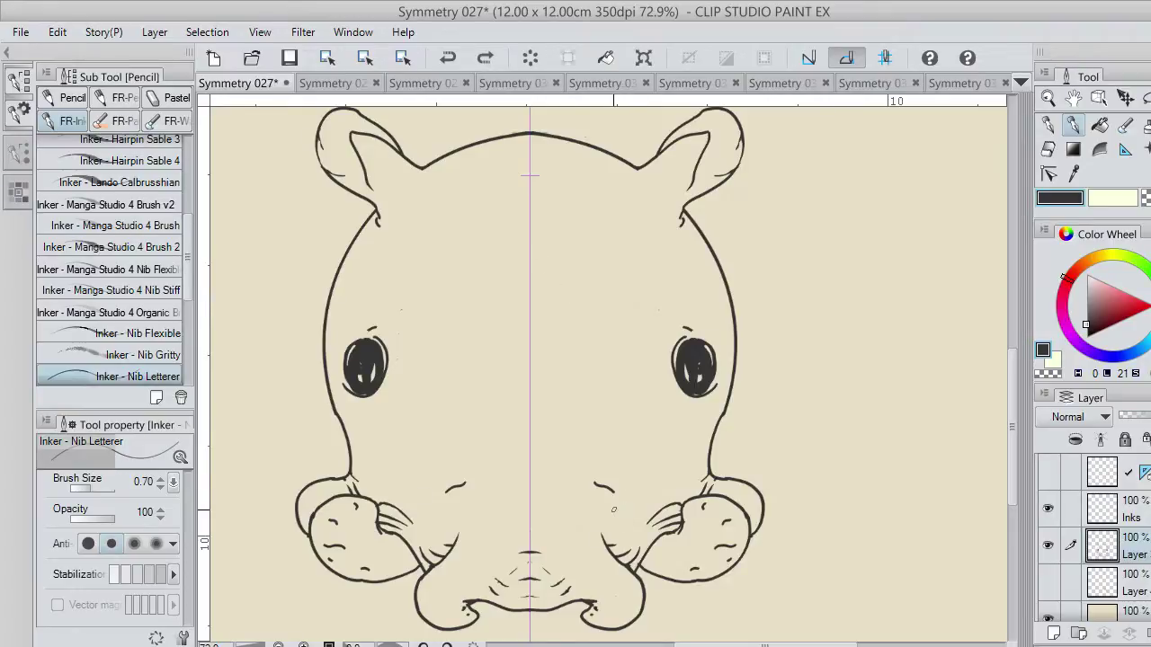
pyautogui.moveTo(598, 493); pyautogui.dragTo(635, 509)
pyautogui.moveTo(517, 483); pyautogui.dragTo(531, 490)
pyautogui.moveTo(690, 475); pyautogui.dragTo(707, 456)
pyautogui.hotkey('ctrl', 'z')
pyautogui.hotkey('ctrl', 'z')
pyautogui.hotkey('ctrl', 'z')
pyautogui.hotkey('ctrl', 'z')
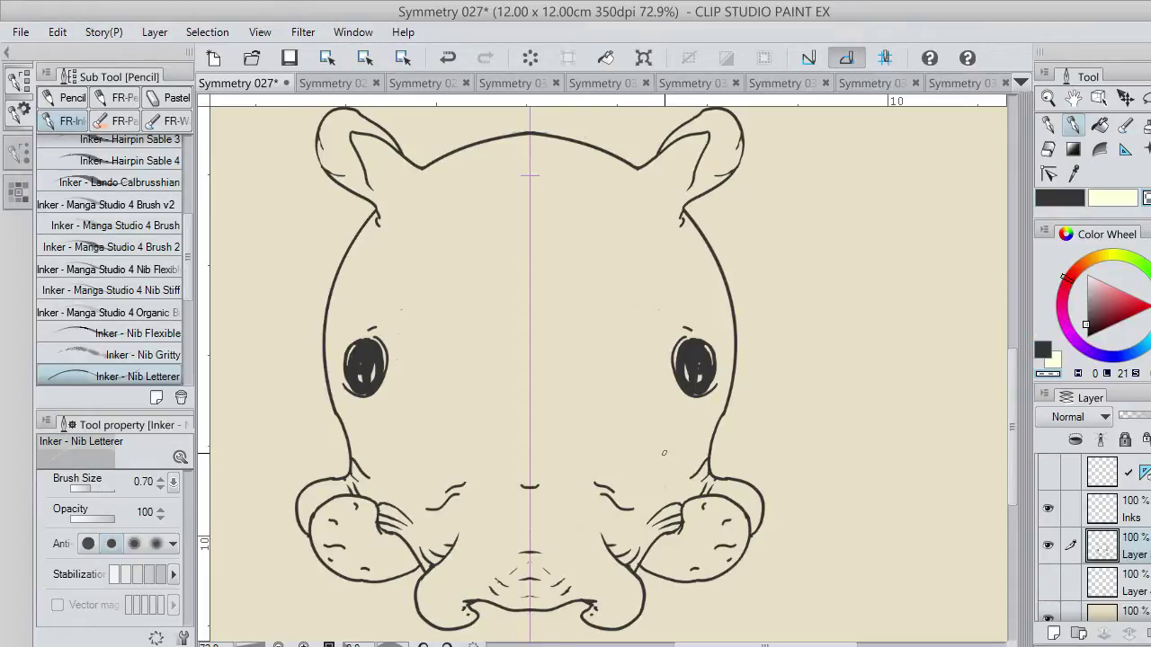
pyautogui.scroll(1, 686, 462)
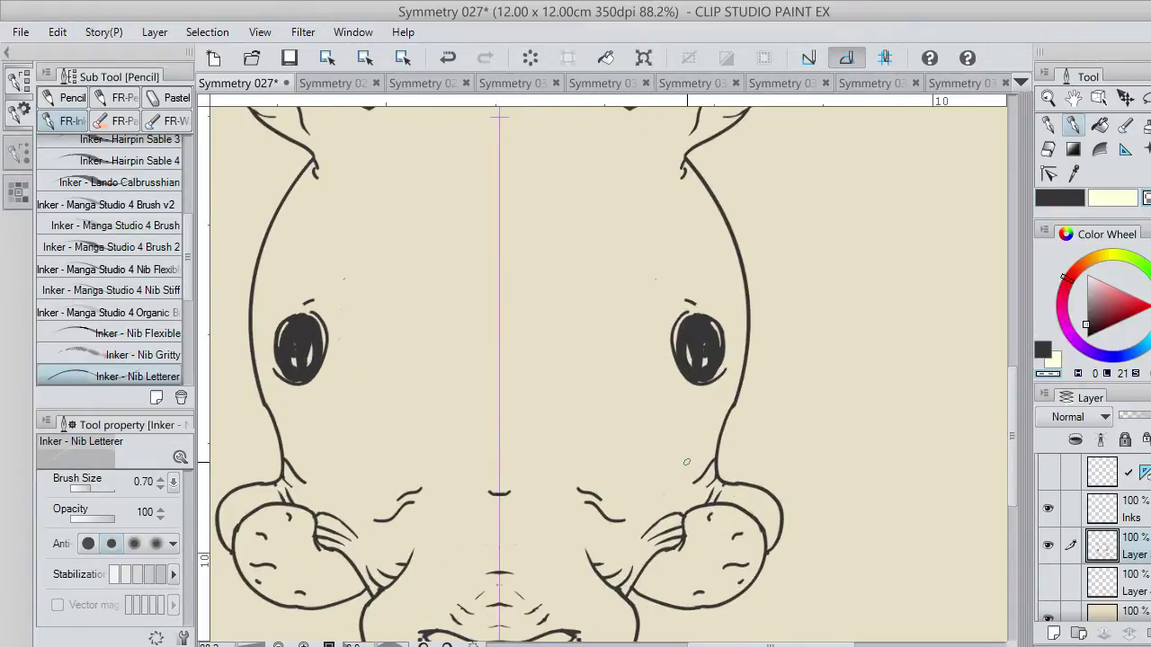
pyautogui.scroll(1, 686, 461)
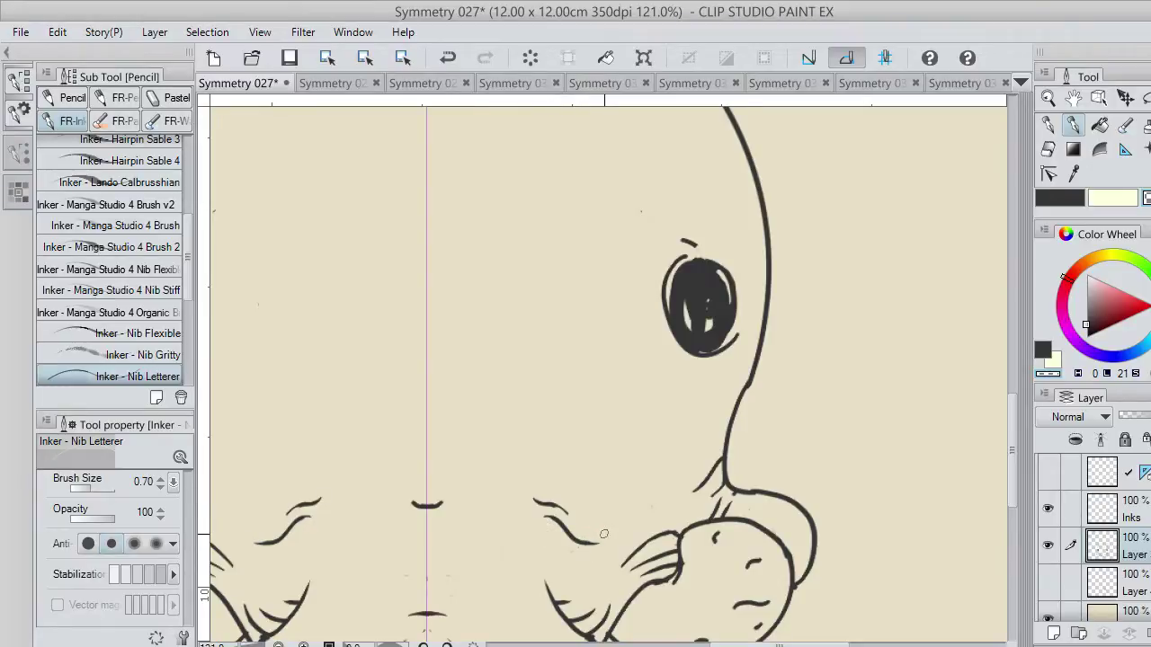
# Trim the end of the short central mark above the nose with the transparent color
pyautogui.hotkey('ctrl', 'z')
pyautogui.moveTo(435, 510); pyautogui.dragTo(446, 495)
pyautogui.hotkey('ctrl', 'z')
pyautogui.hotkey('ctrl', 'y')
pyautogui.hotkey('ctrl', 'z')
pyautogui.hotkey('ctrl', 'y')
pyautogui.scroll(1, 569, 477)
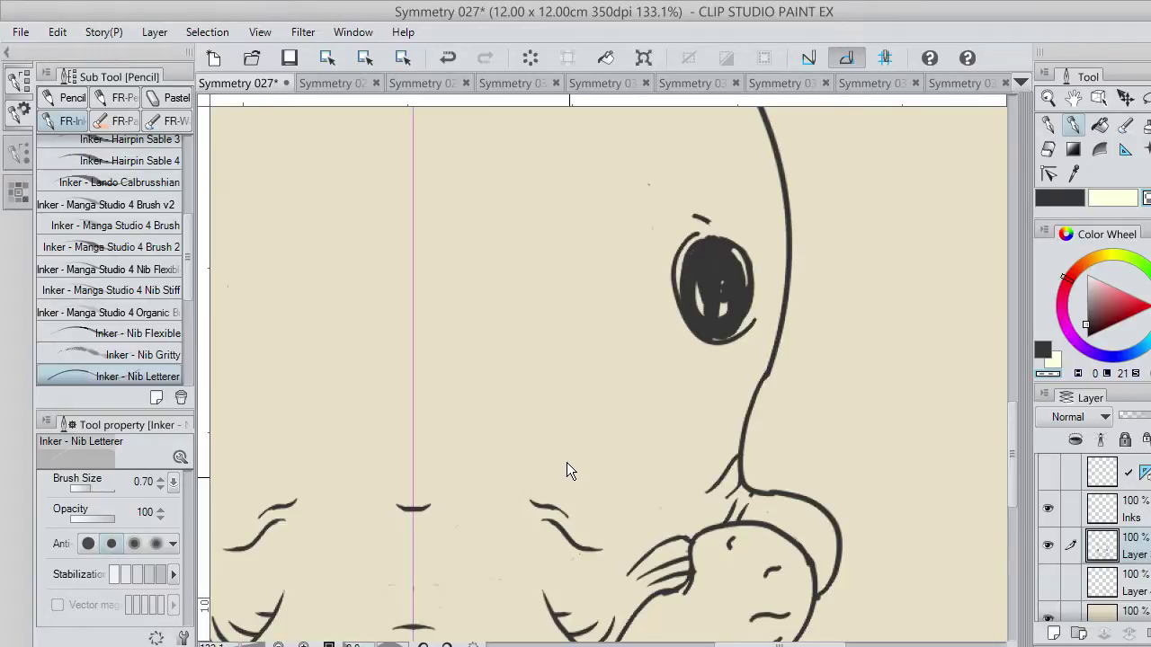
# Taper the brow crease and cut a thin gap between the eye and its lower lid line with the transparent color
pyautogui.scroll(5, 567, 462)
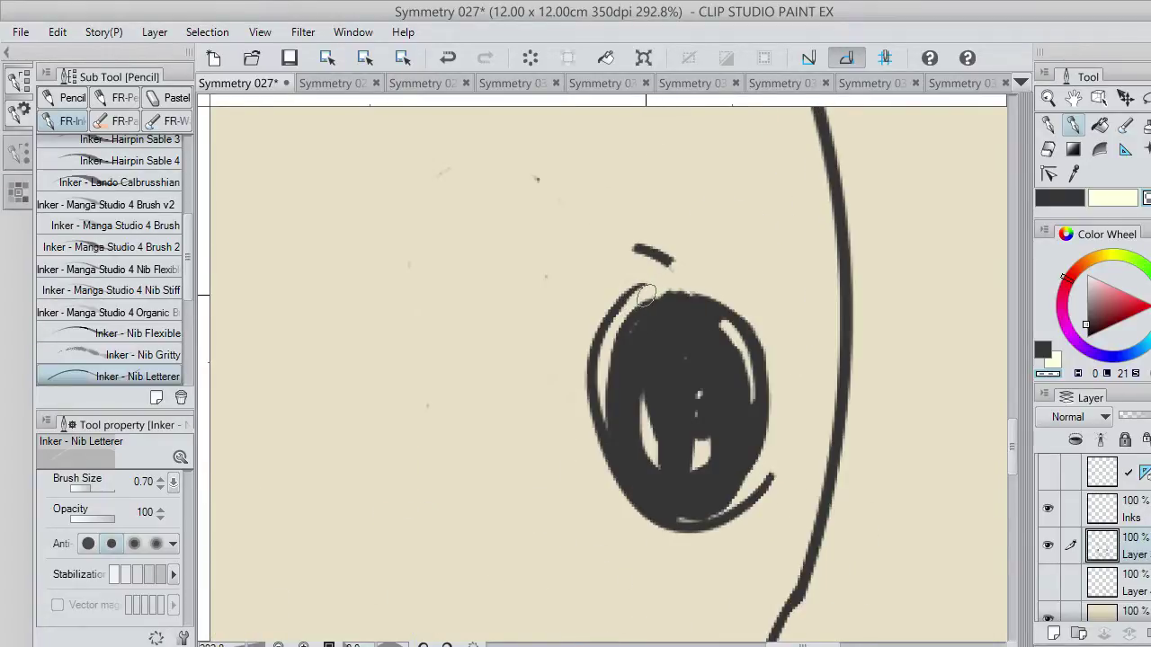
pyautogui.moveTo(632, 256); pyautogui.dragTo(683, 275)
pyautogui.hotkey('ctrl', 'z')
pyautogui.moveTo(754, 491)
pyautogui.mouseDown()
pyautogui.moveTo(780, 455)
pyautogui.moveTo(709, 513)
pyautogui.mouseUp()
pyautogui.hotkey('ctrl', 'z')
pyautogui.hotkey('ctrl', 'z')
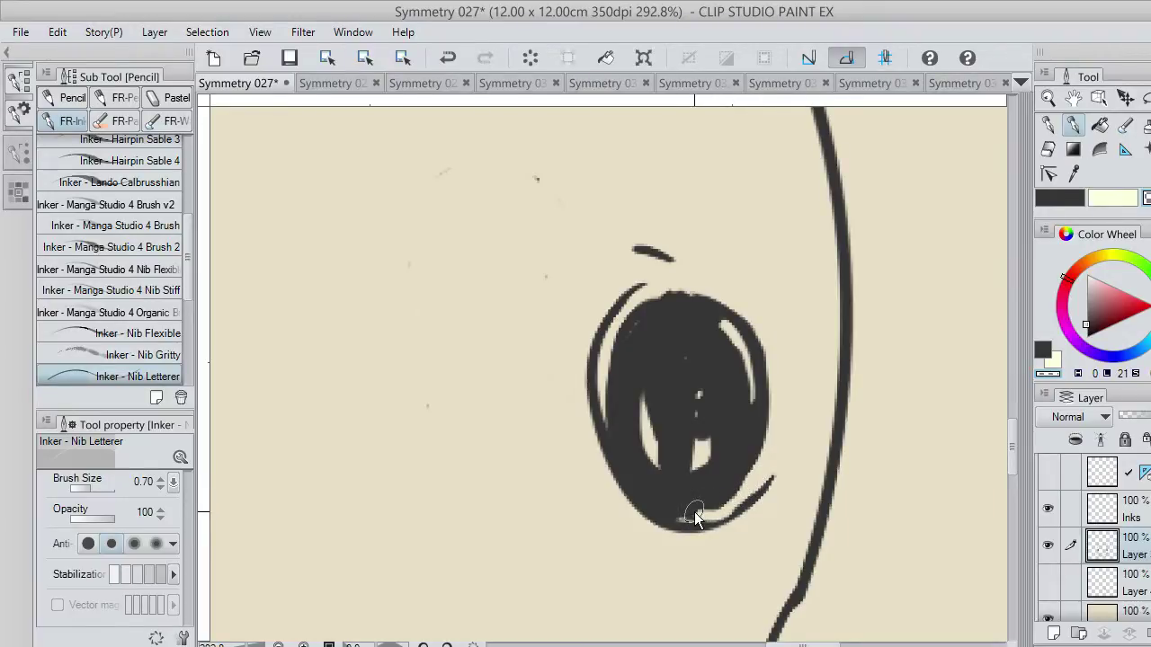
pyautogui.hotkey('ctrl', 'z')
pyautogui.moveTo(689, 519); pyautogui.dragTo(730, 506)
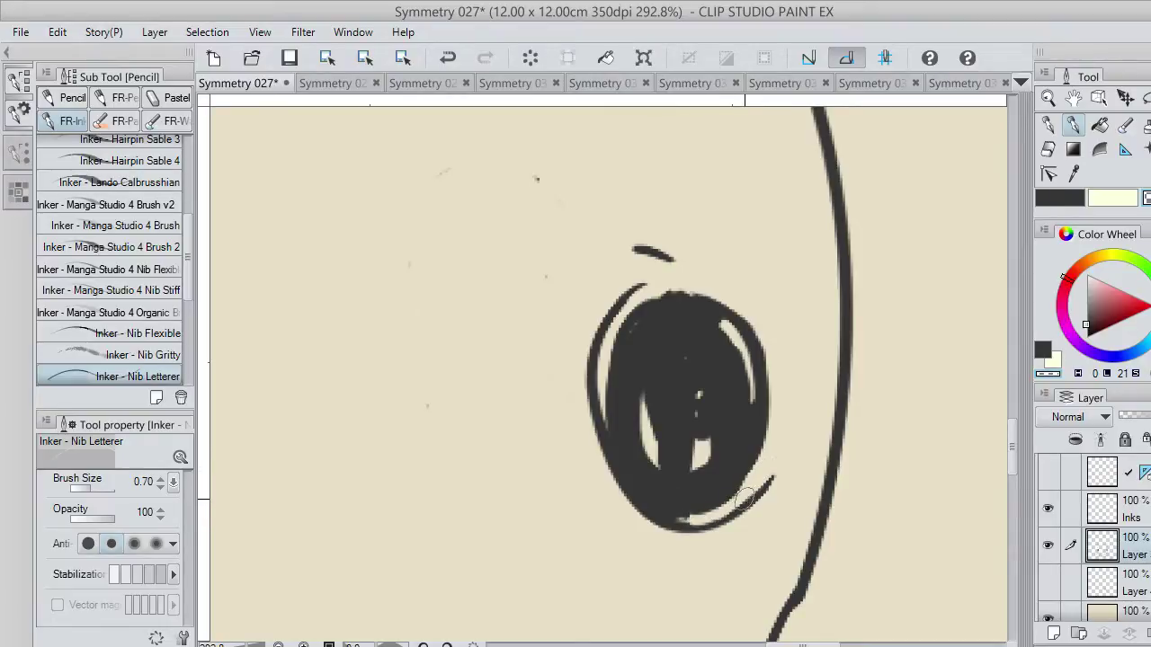
# Smooth the lower and upper edges of the black eye shape with the dark drawing color
pyautogui.click(1066, 198)
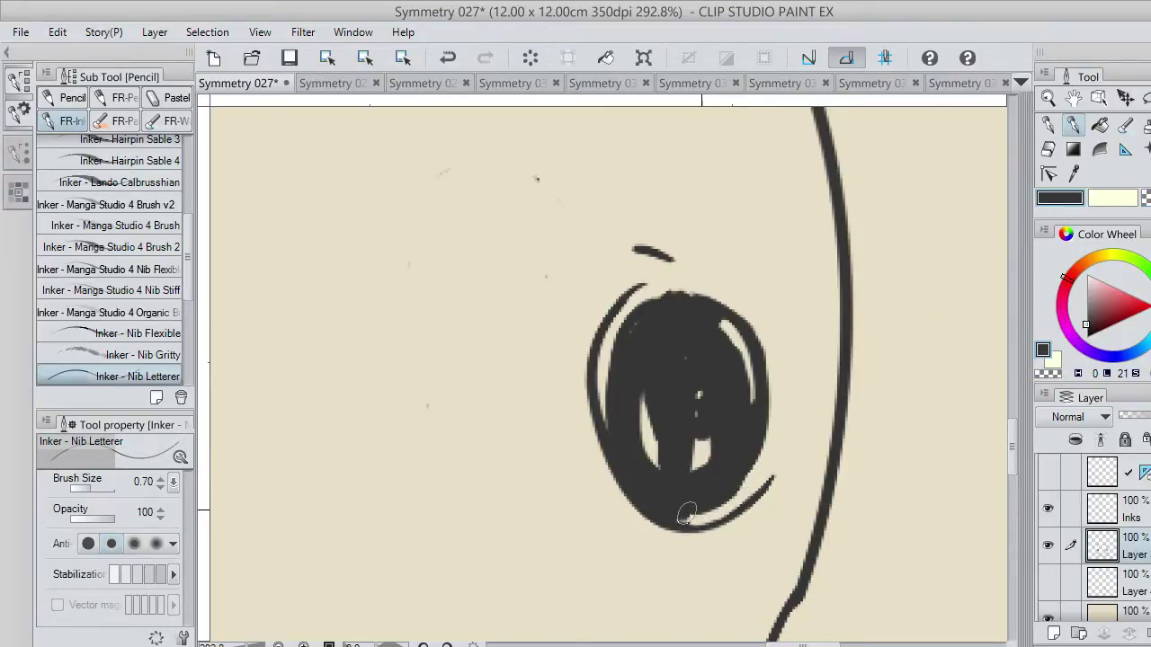
pyautogui.moveTo(687, 513); pyautogui.dragTo(724, 479)
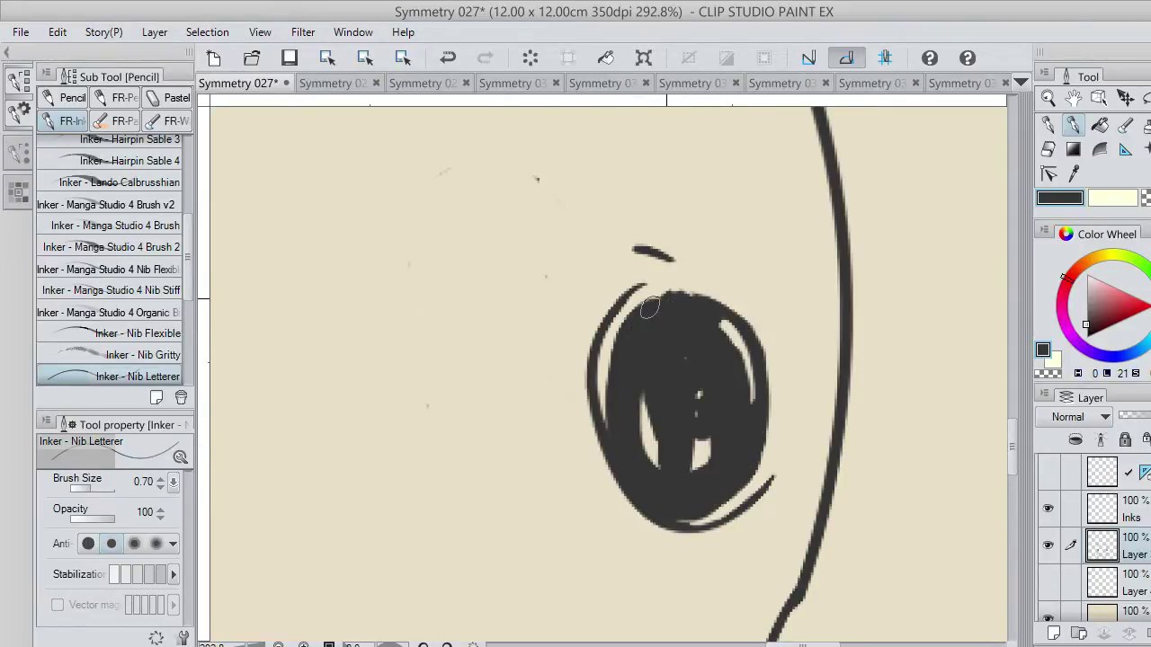
pyautogui.moveTo(653, 301); pyautogui.dragTo(707, 303)
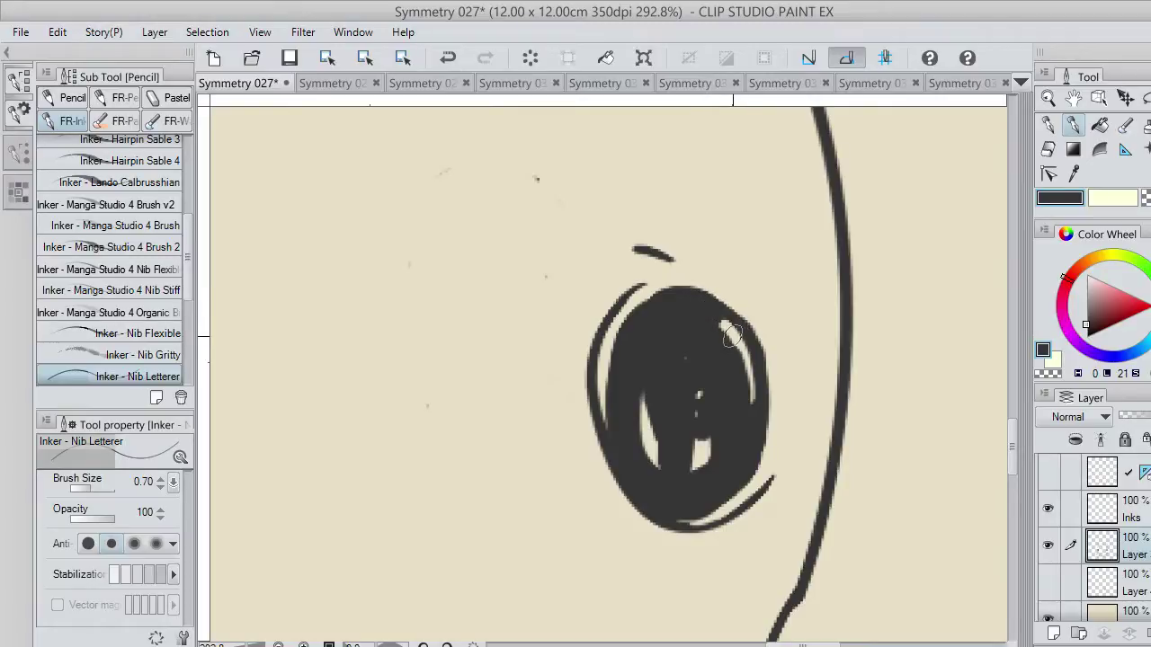
# Erase the stray specks beside the eye and brow with the transparent color and save the drawing
pyautogui.scroll(1, 648, 324)
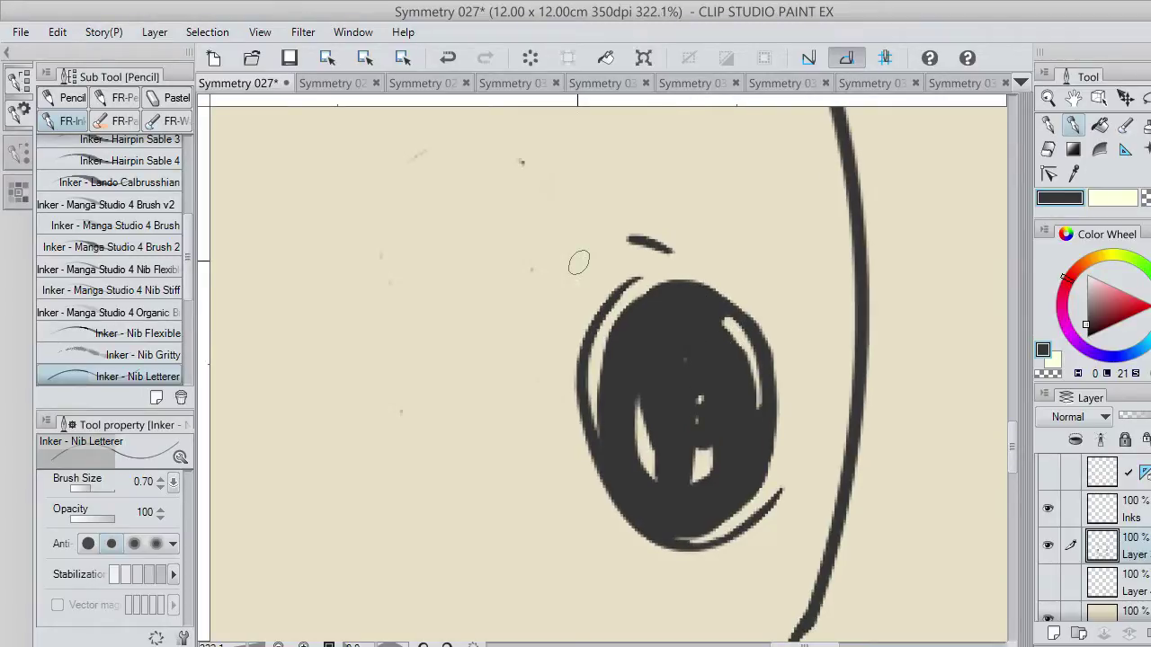
pyautogui.scroll(1, 578, 261)
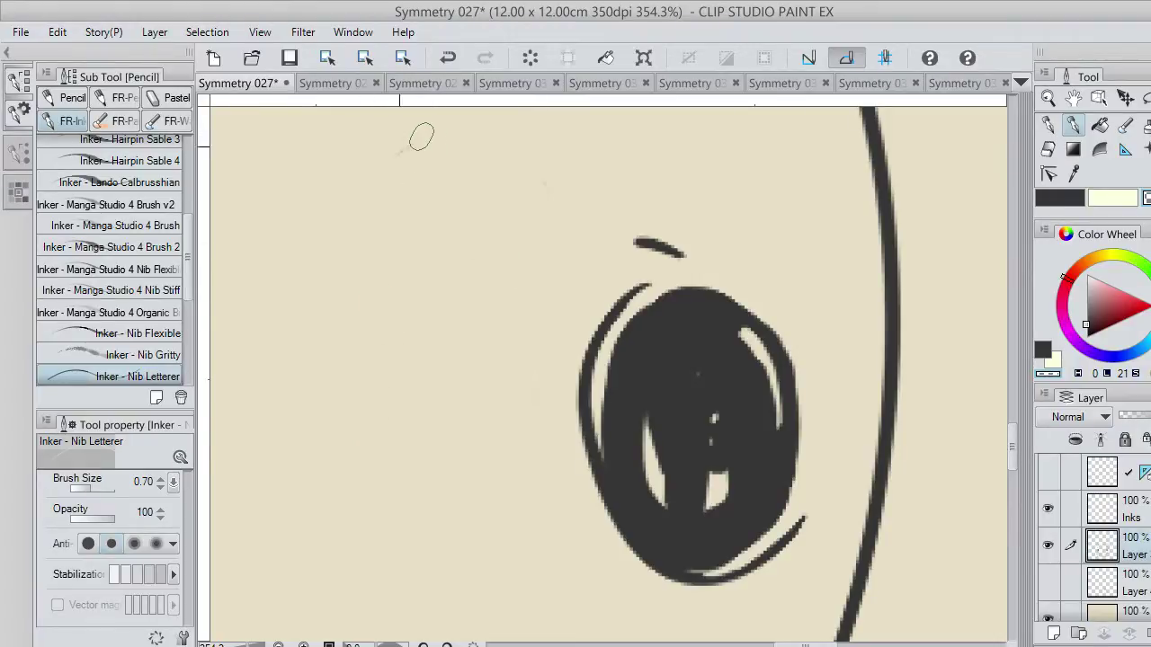
pyautogui.scroll(1, 488, 303)
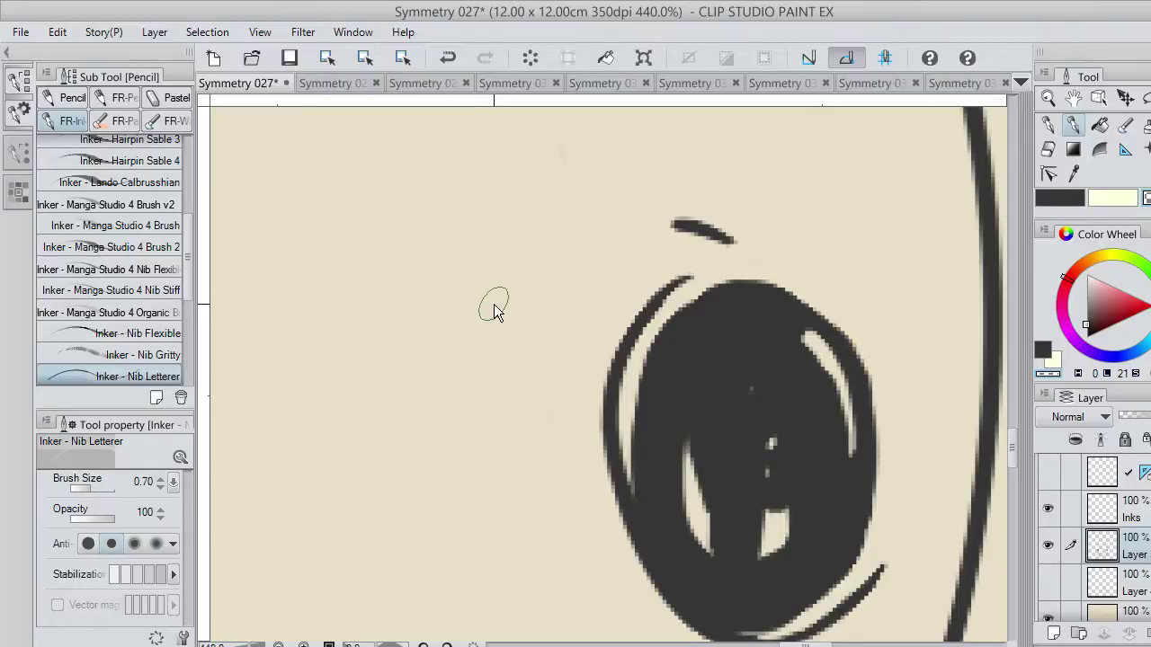
pyautogui.scroll(-1, 490, 303)
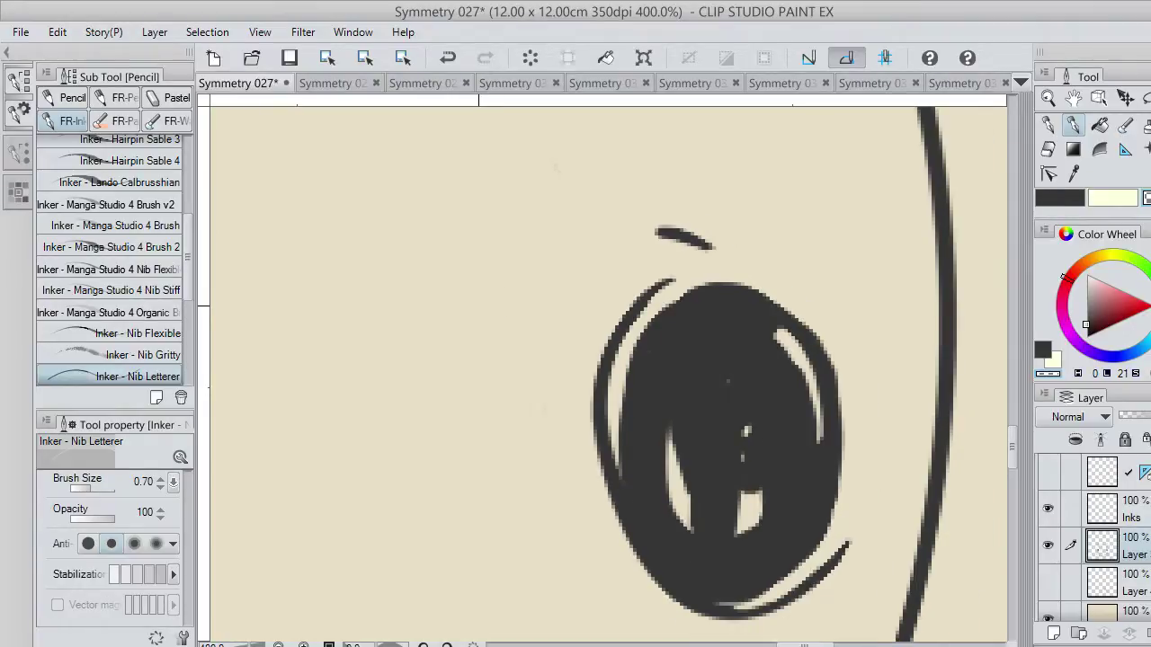
pyautogui.scroll(-8, 463, 300)
pyautogui.moveTo(779, 644); pyautogui.dragTo(764, 645)
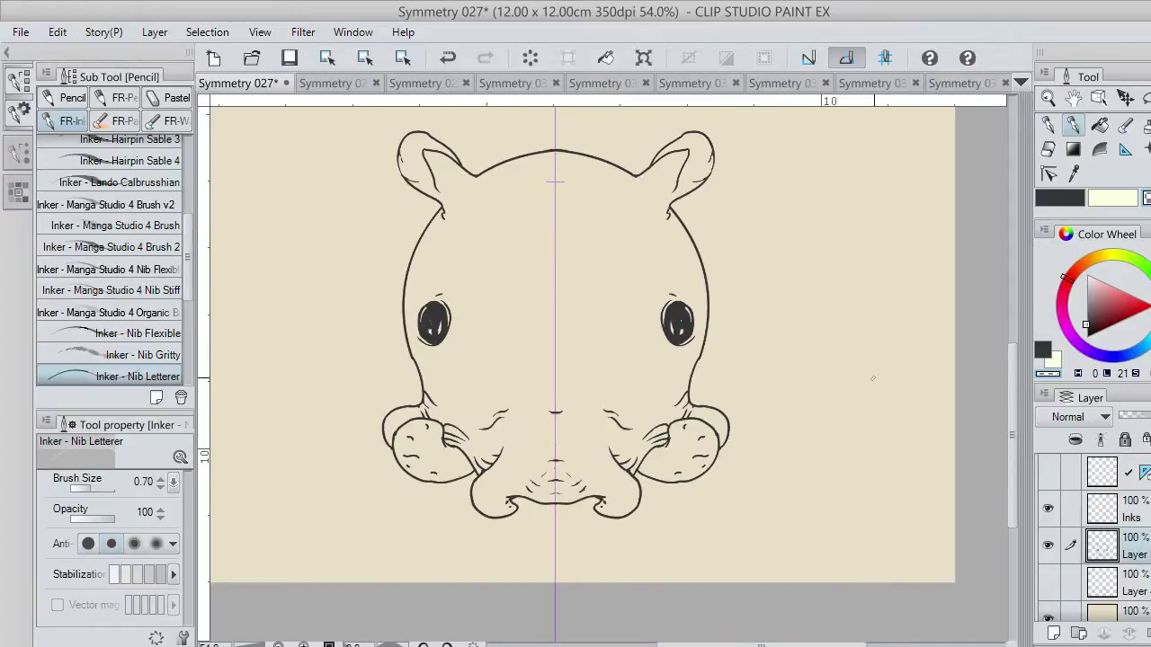
pyautogui.moveTo(1013, 417); pyautogui.dragTo(1008, 404)
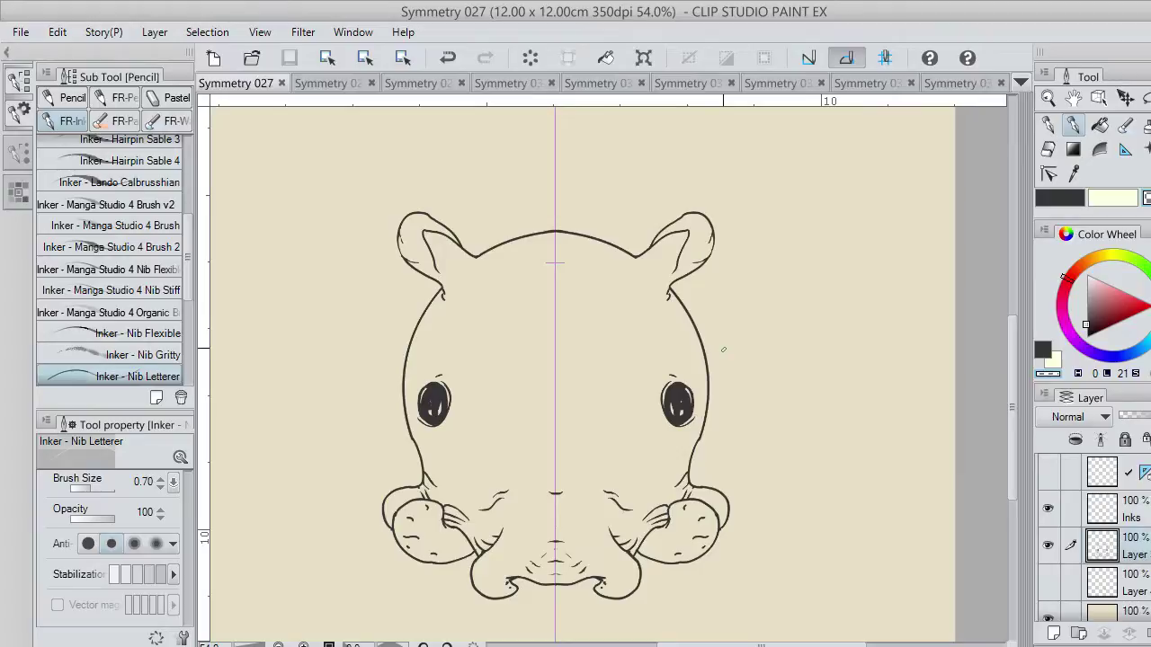
pyautogui.scroll(-2, 761, 311)
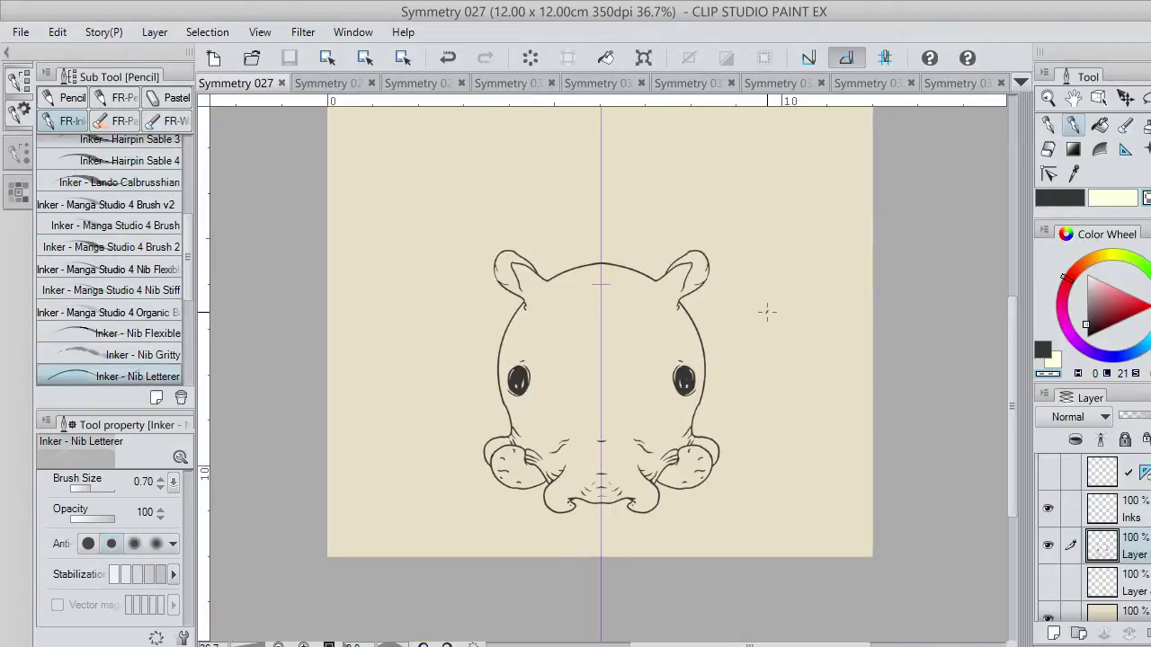
pyautogui.scroll(1, 761, 314)
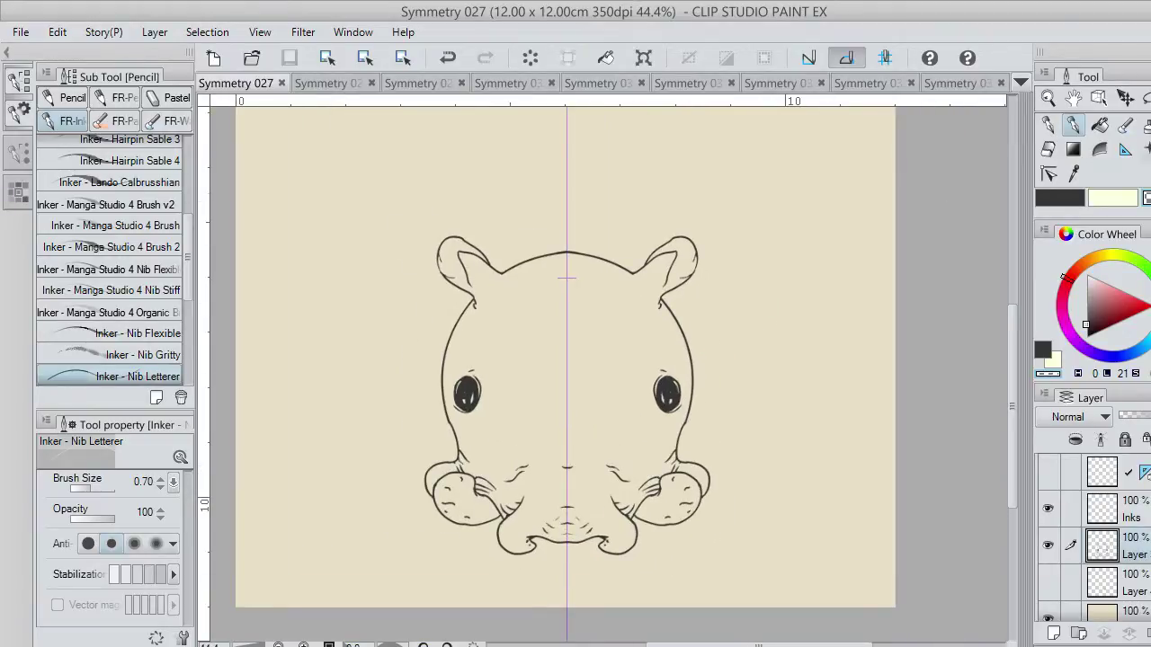
# Ink a small dark dot on the symmetry axis in the middle of the face, just below eye level
pyautogui.click(1124, 97)
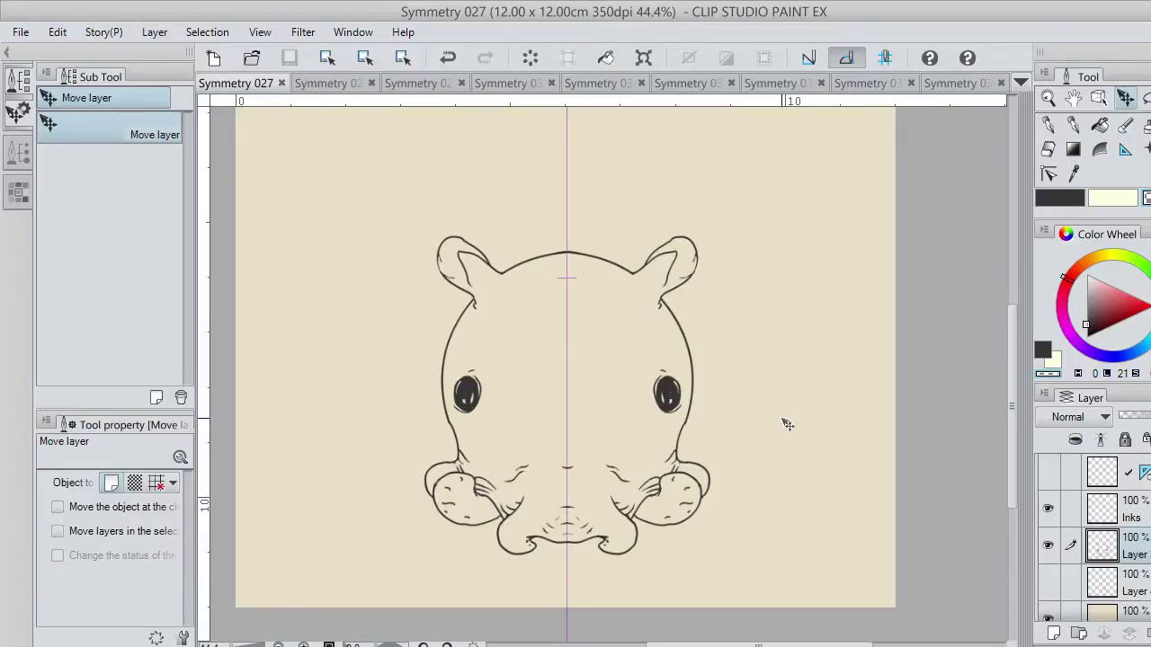
pyautogui.scroll(1, 567, 431)
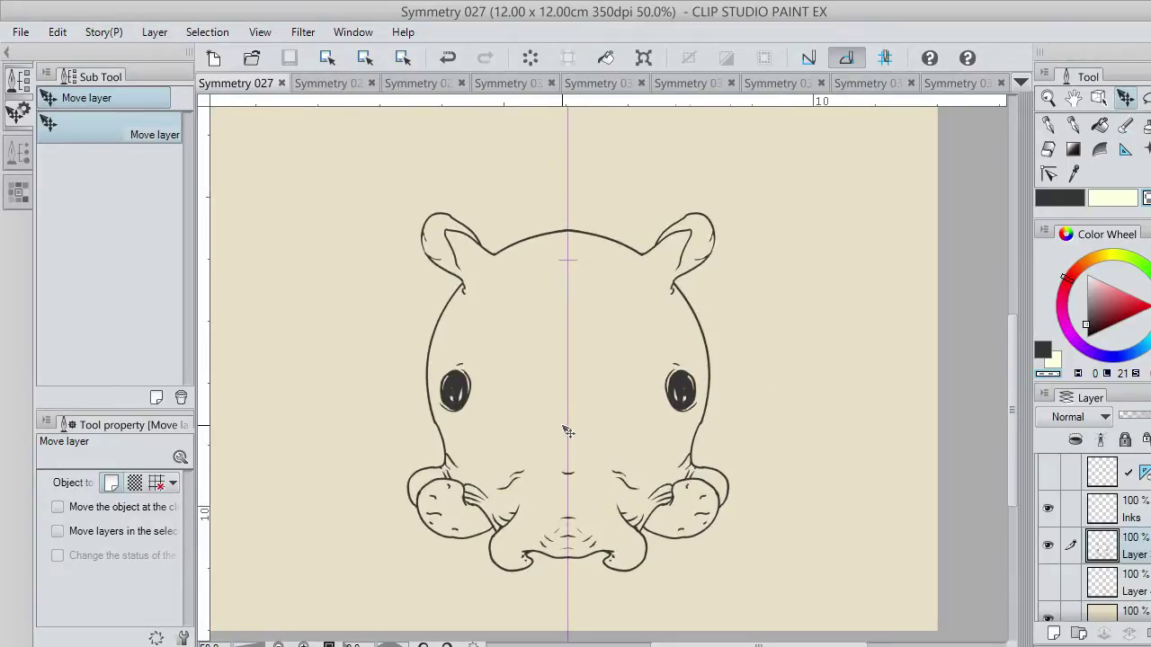
pyautogui.scroll(1, 568, 431)
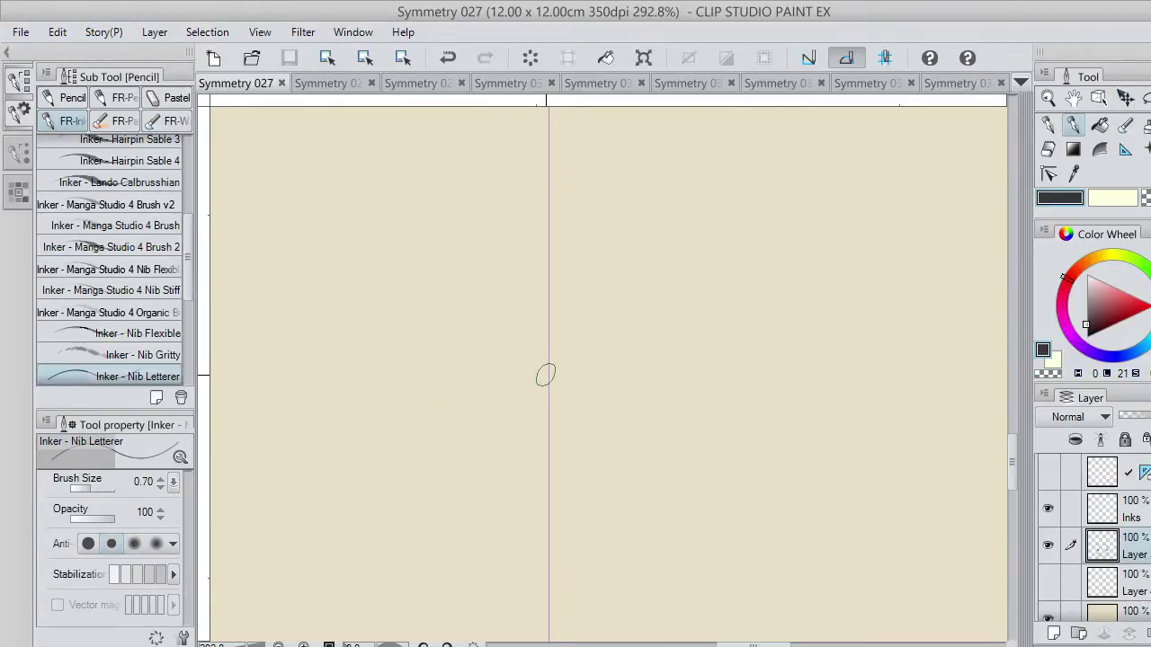
pyautogui.click(546, 375)
pyautogui.scroll(-1, 719, 331)
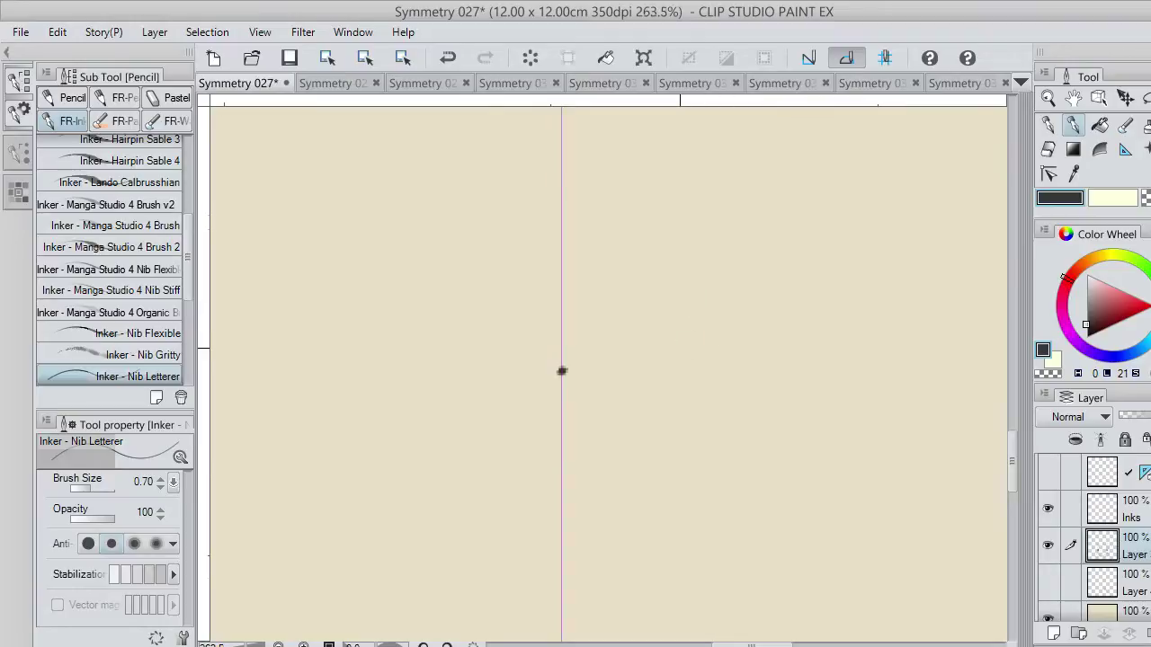
# Move the creature's layer straight up on the canvas with the Move layer tool and save the drawing
pyautogui.scroll(-8, 674, 346)
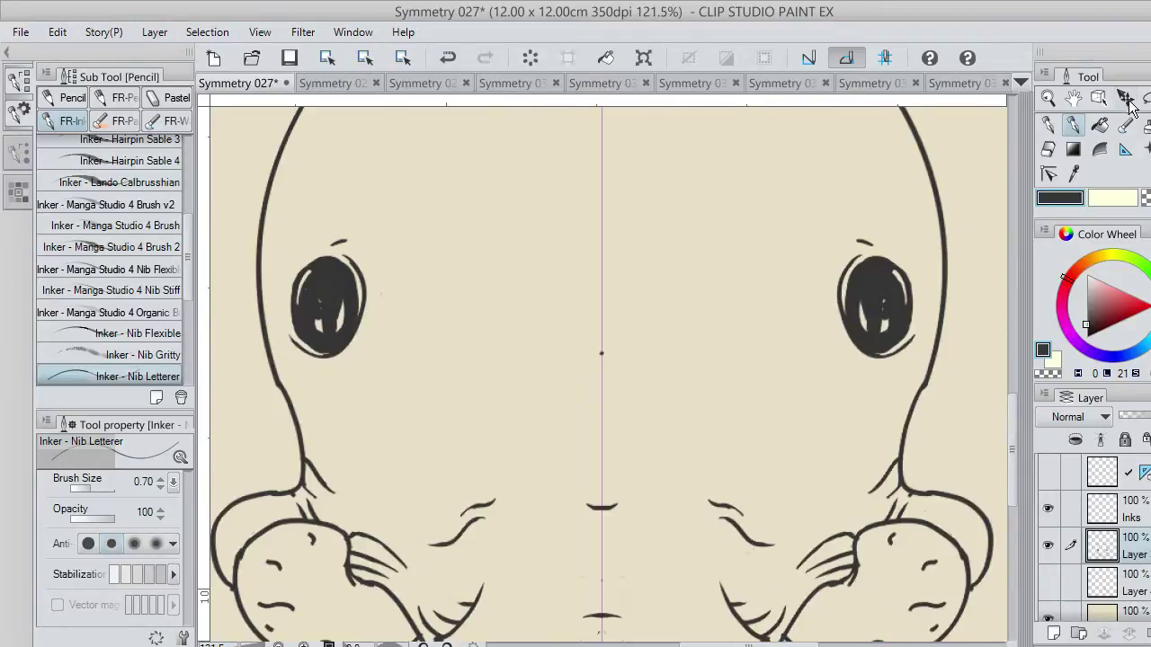
pyautogui.click(1120, 101)
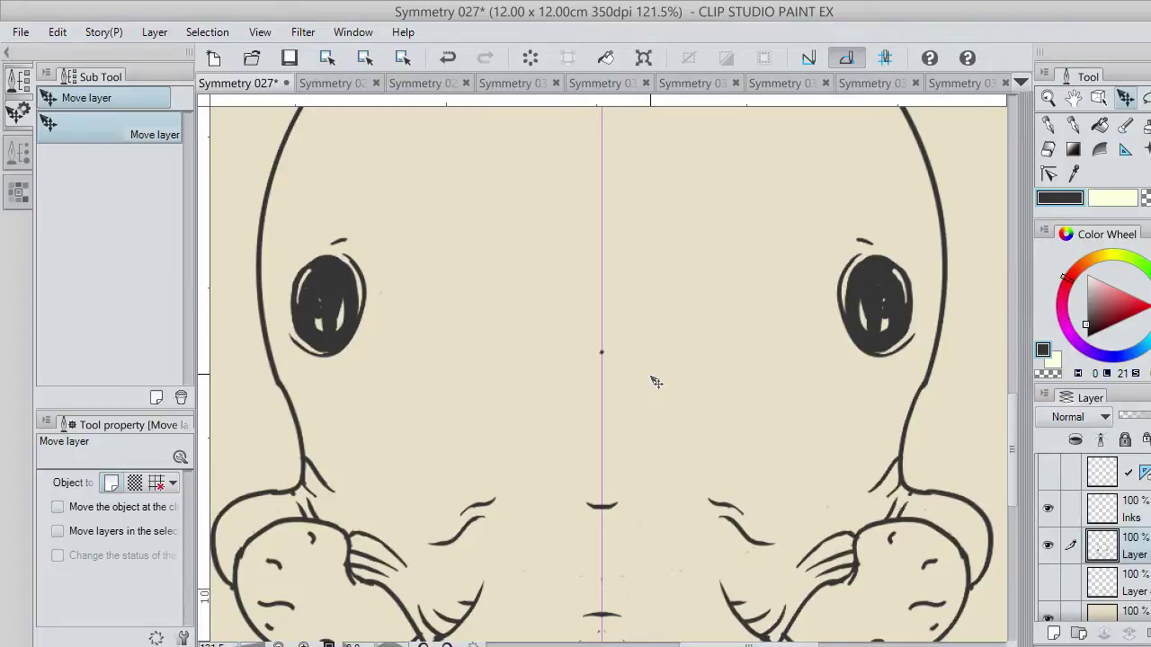
pyautogui.moveTo(656, 383); pyautogui.dragTo(655, 250)
pyautogui.moveTo(1011, 413); pyautogui.dragTo(1011, 443)
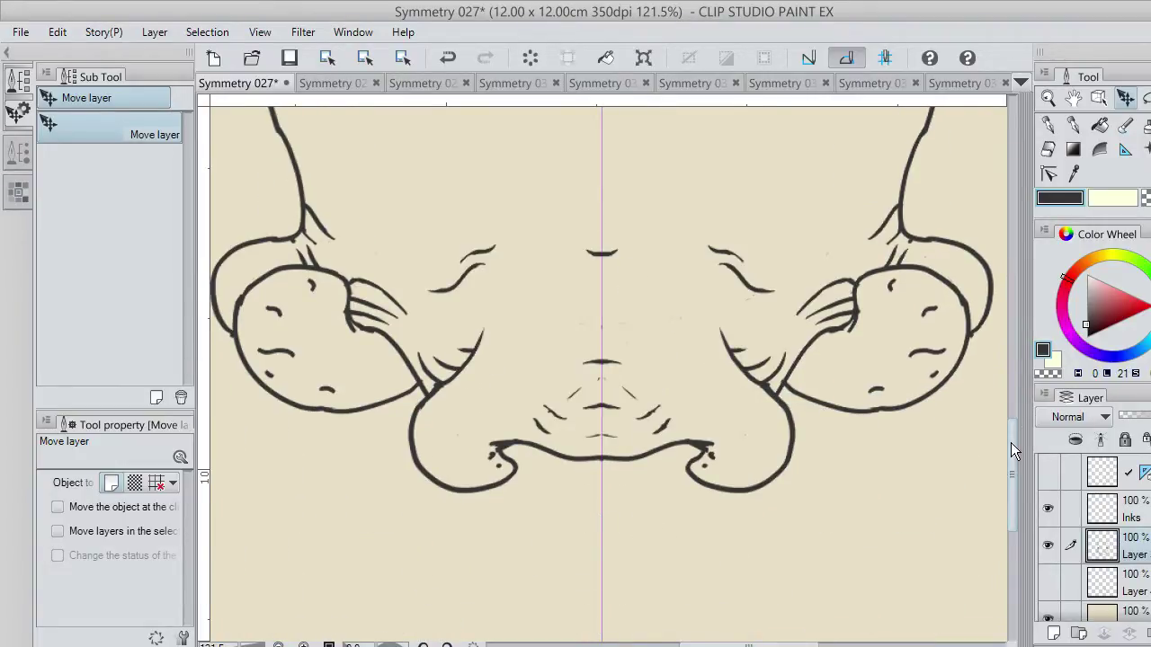
pyautogui.hotkey('ctrl', '-')
pyautogui.hotkey('ctrl', '-')
pyautogui.moveTo(1013, 467); pyautogui.dragTo(1011, 415)
pyautogui.scroll(-1, 652, 385)
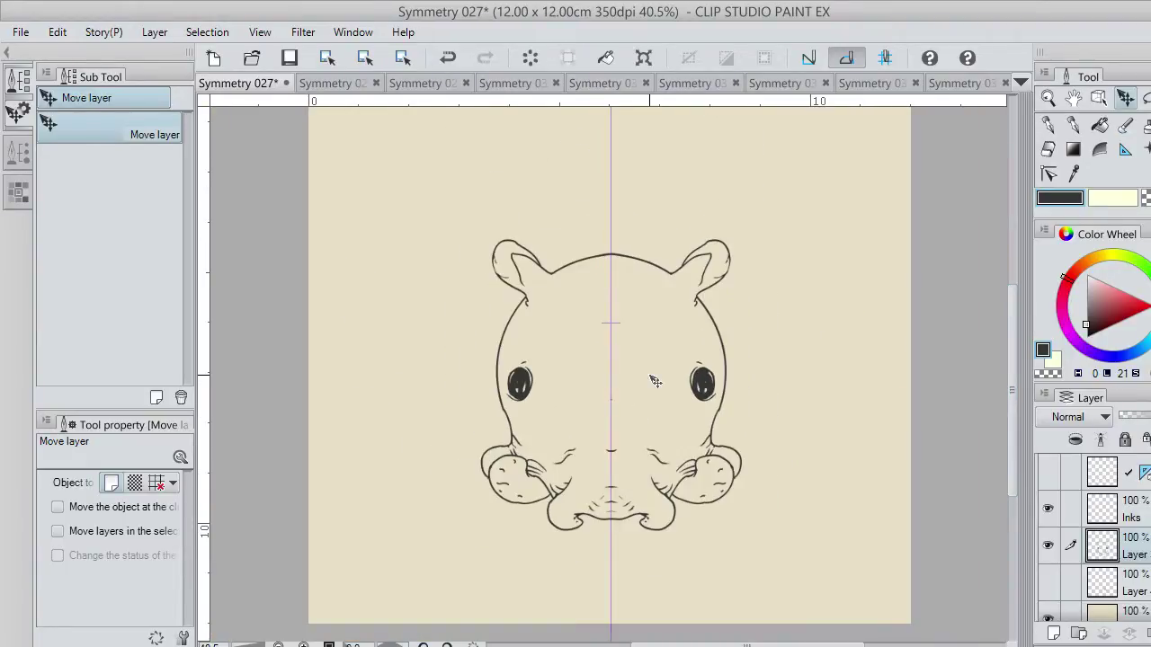
pyautogui.scroll(-1, 654, 381)
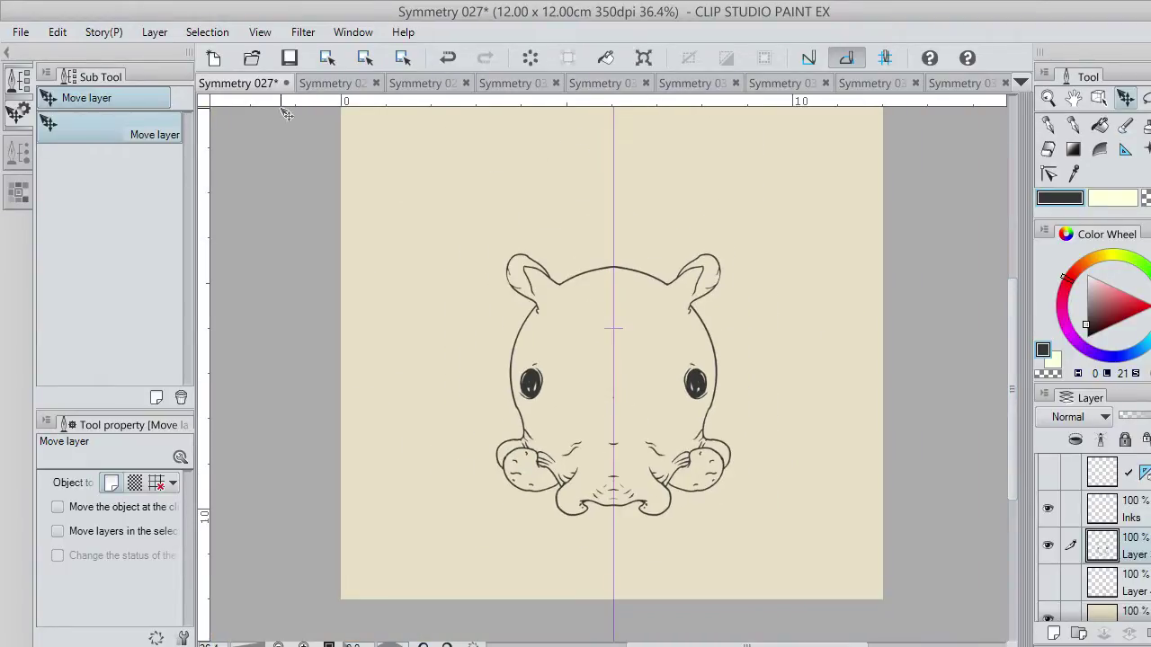
pyautogui.click(289, 60)
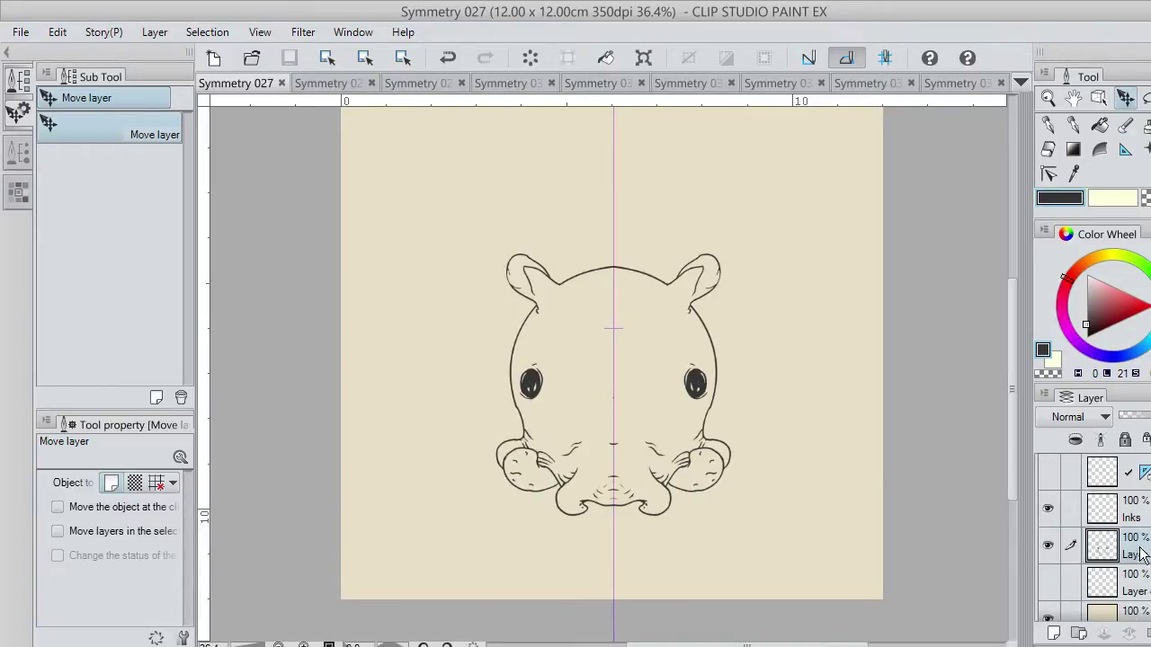
# Ink a wide jar rim above the creature's head, with an arched top edge, rounded ends and a sagging lower edge
pyautogui.click(1072, 126)
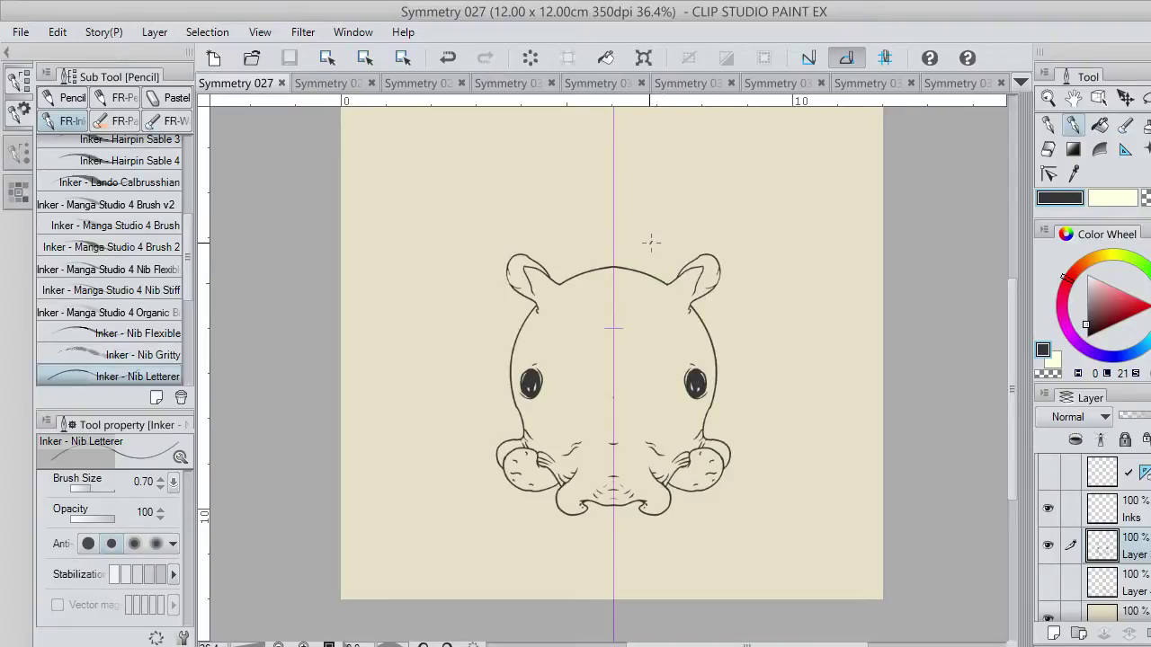
pyautogui.moveTo(460, 187)
pyautogui.mouseDown()
pyautogui.moveTo(483, 186)
pyautogui.moveTo(453, 219)
pyautogui.moveTo(515, 186)
pyautogui.moveTo(612, 187)
pyautogui.mouseUp()
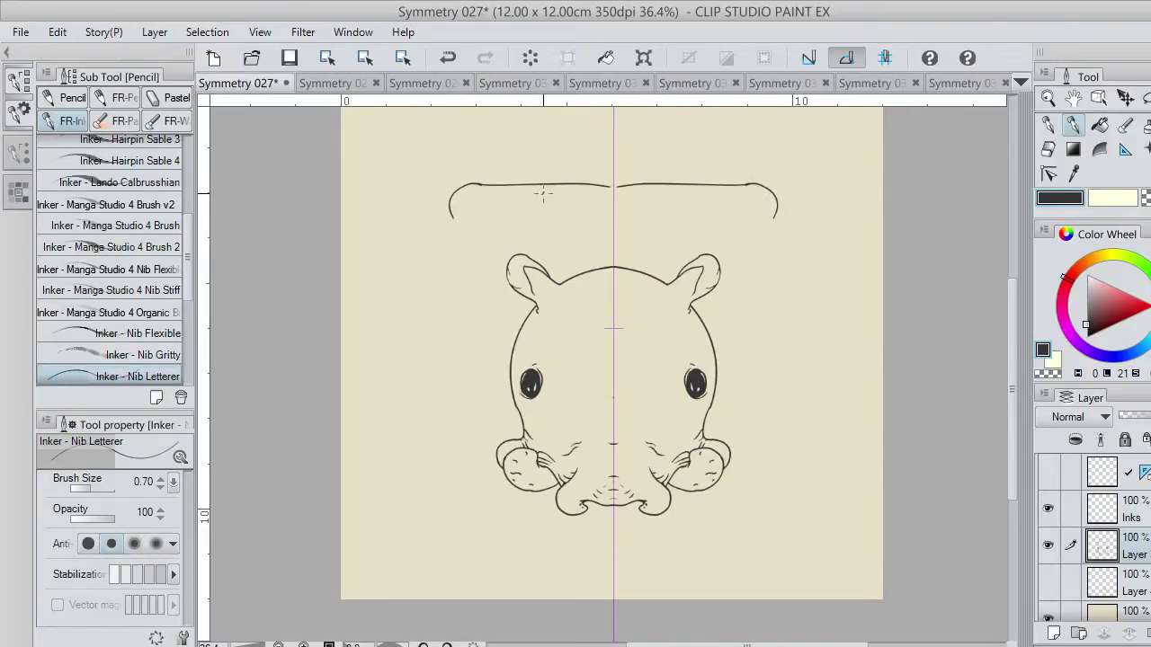
pyautogui.hotkey('ctrl', 'z')
pyautogui.moveTo(482, 184); pyautogui.dragTo(613, 166)
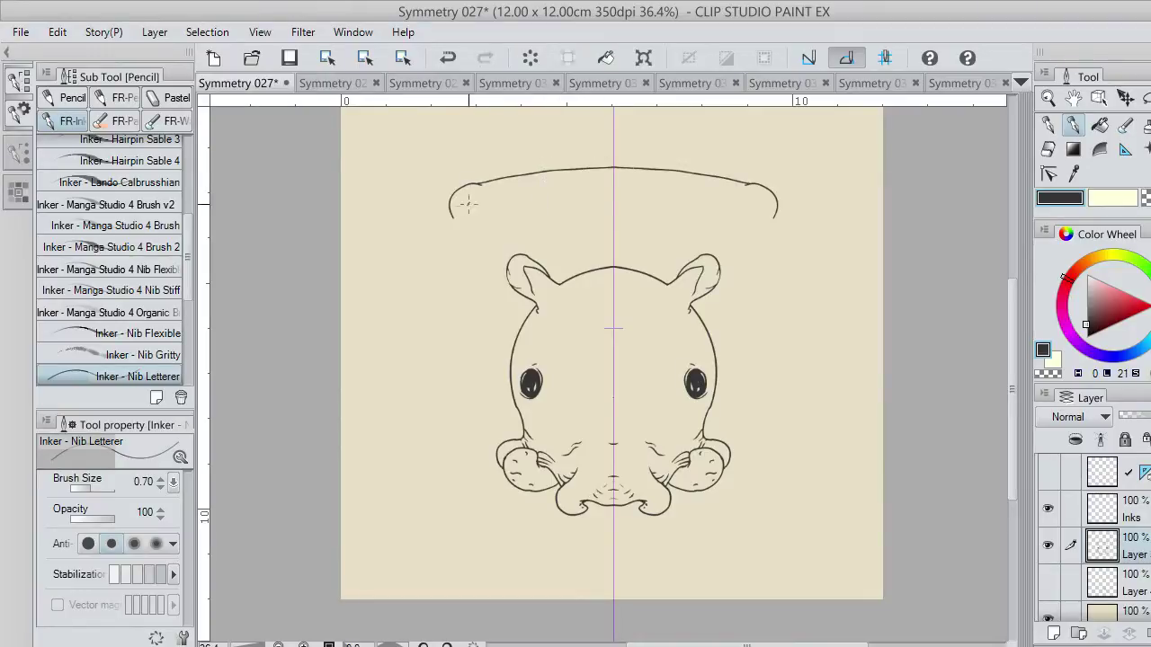
pyautogui.moveTo(472, 225); pyautogui.dragTo(508, 230)
pyautogui.moveTo(508, 231); pyautogui.dragTo(613, 243)
pyautogui.moveTo(449, 218); pyautogui.dragTo(431, 295)
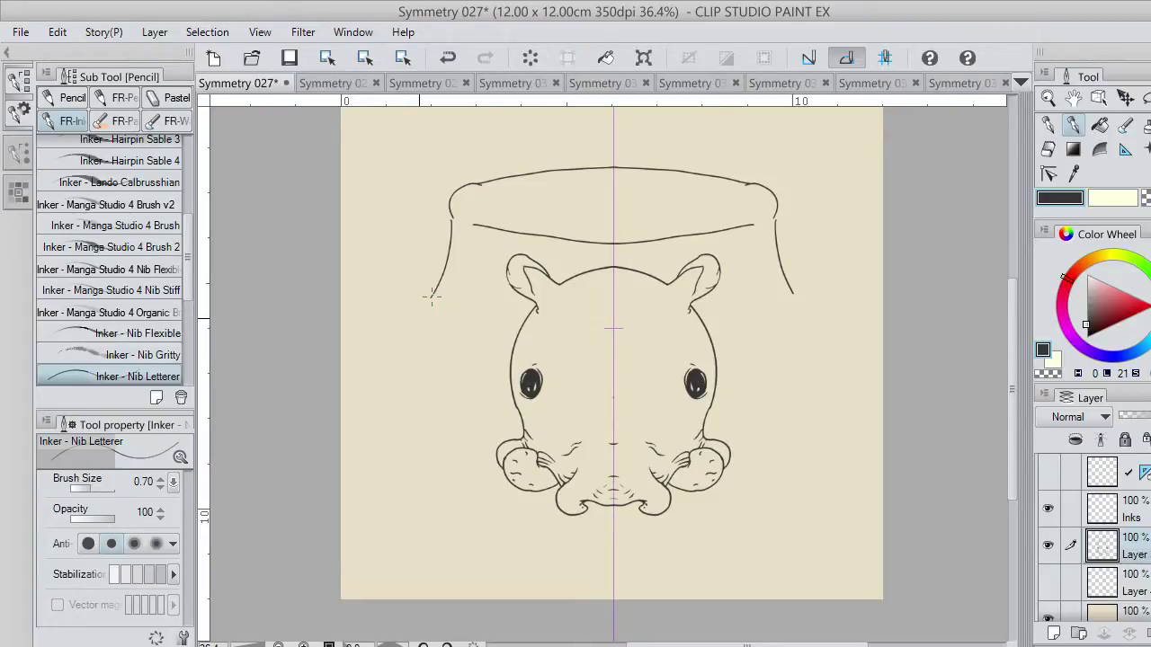
pyautogui.hotkey('ctrl', 'z')
pyautogui.moveTo(617, 545); pyautogui.dragTo(509, 522)
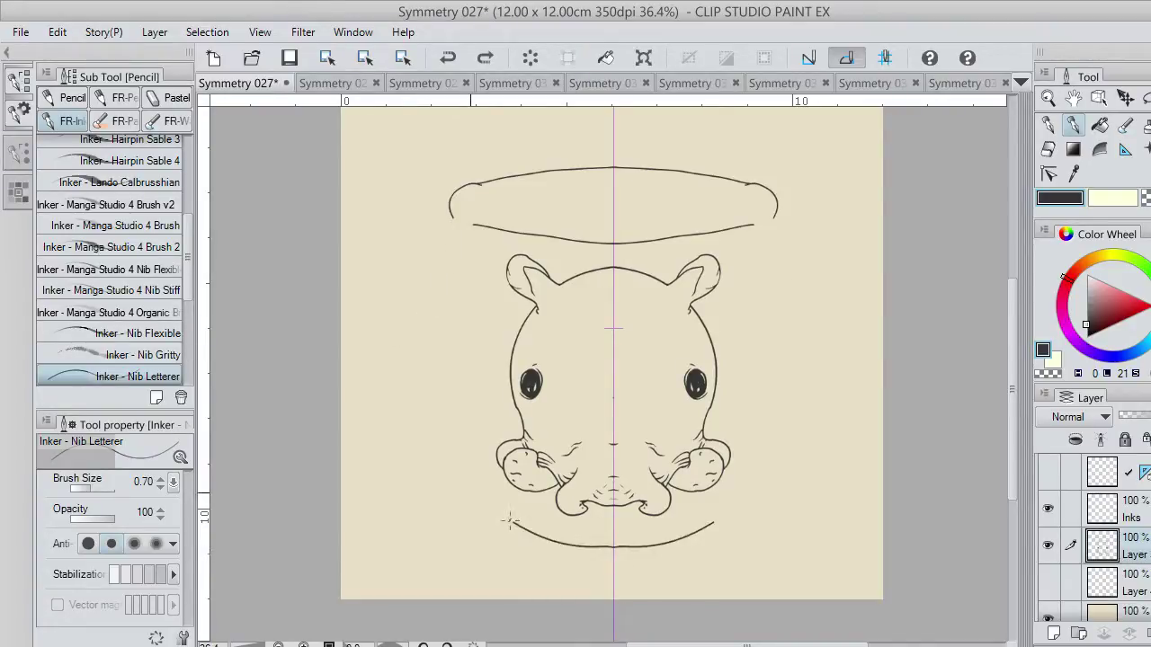
pyautogui.hotkey('ctrl', 'z')
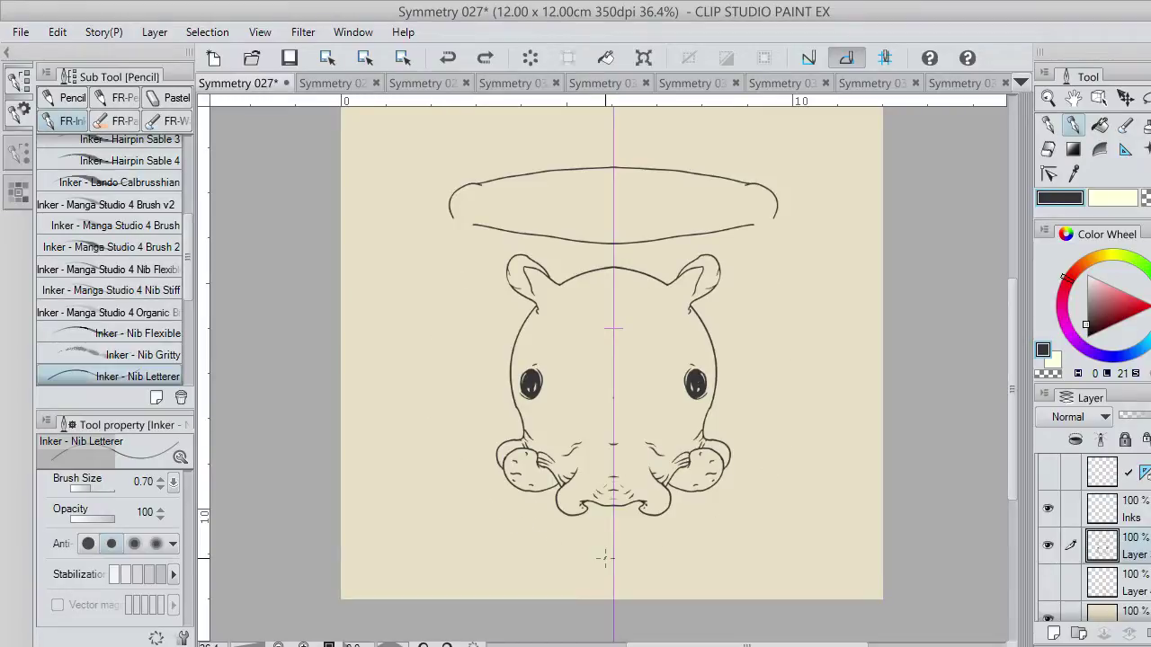
pyautogui.moveTo(604, 558); pyautogui.dragTo(419, 407)
pyautogui.hotkey('ctrl', 'z')
pyautogui.moveTo(615, 543); pyautogui.dragTo(526, 513)
pyautogui.hotkey('ctrl', 'z')
pyautogui.moveTo(594, 551)
pyautogui.mouseDown()
pyautogui.moveTo(513, 243)
pyautogui.moveTo(495, 223)
pyautogui.moveTo(528, 215)
pyautogui.moveTo(549, 232)
pyautogui.mouseUp()
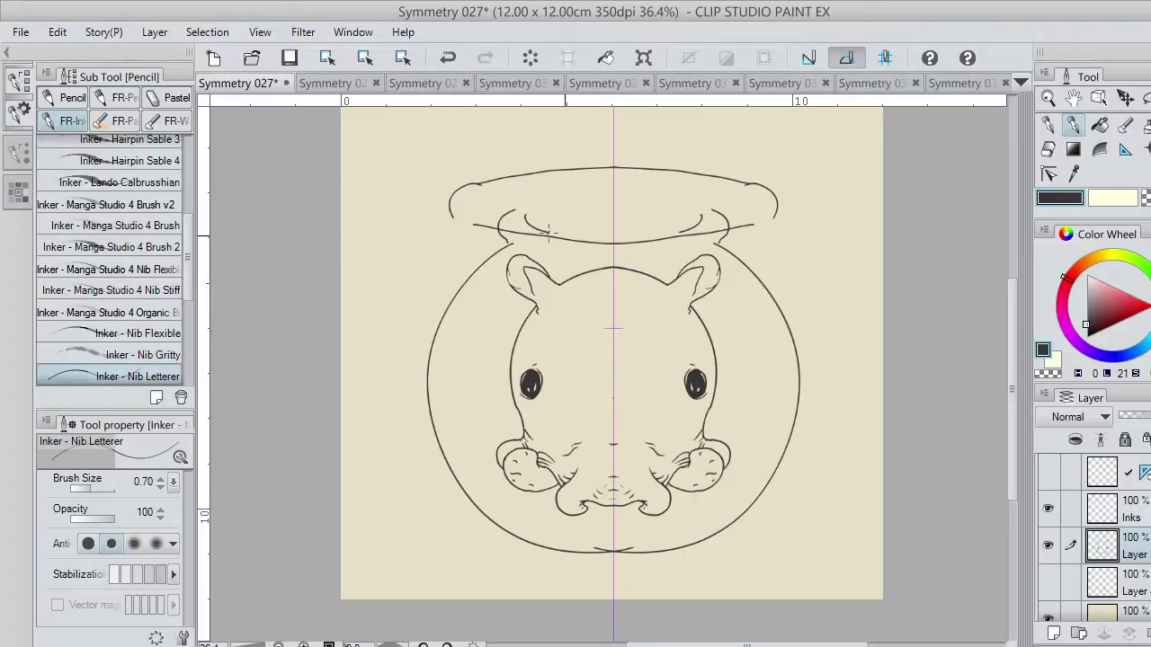
pyautogui.hotkey('ctrl', 'z')
pyautogui.hotkey('ctrl', 'z')
pyautogui.hotkey('ctrl', 'z')
pyautogui.moveTo(466, 233); pyautogui.dragTo(443, 300)
pyautogui.hotkey('ctrl', 'z')
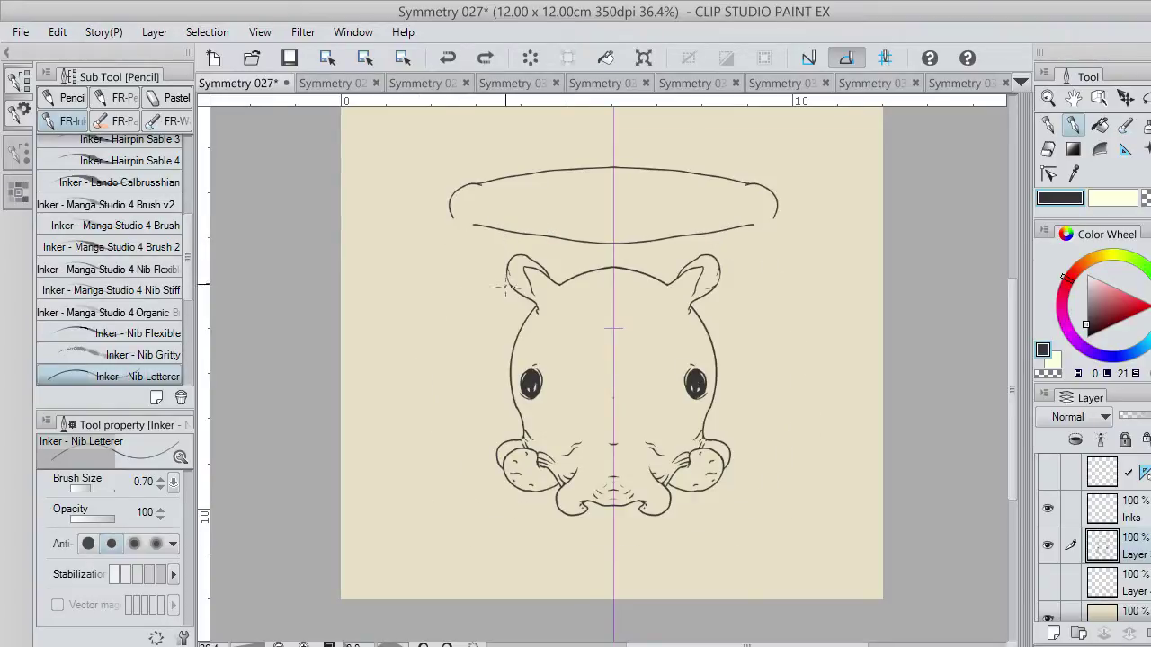
# Ink the jar's rounded body around the creature, flaring outward from under the rim and closing at the bottom center
pyautogui.moveTo(479, 243)
pyautogui.mouseDown()
pyautogui.moveTo(439, 338)
pyautogui.moveTo(599, 541)
pyautogui.moveTo(625, 544)
pyautogui.mouseUp()
pyautogui.hotkey('ctrl', 'z')
pyautogui.hotkey('ctrl', 'z')
pyautogui.hotkey('ctrl', 'z')
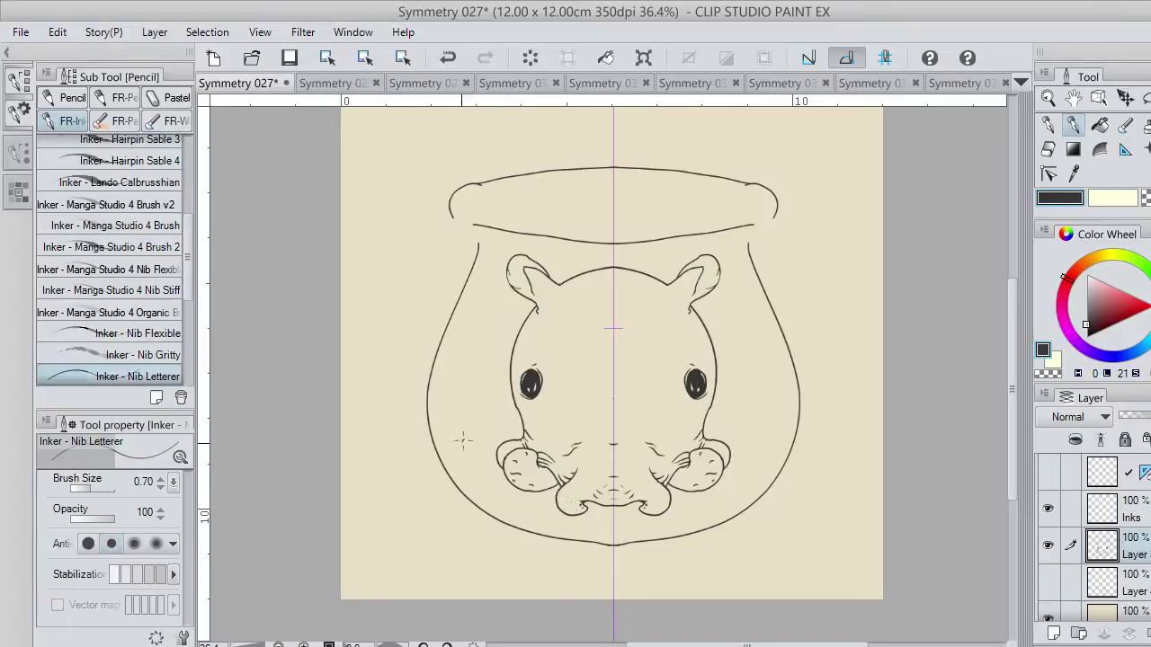
pyautogui.moveTo(478, 246); pyautogui.dragTo(450, 199)
pyautogui.hotkey('ctrl', 'z')
pyautogui.moveTo(478, 242)
pyautogui.mouseDown()
pyautogui.moveTo(458, 230)
pyautogui.moveTo(471, 181)
pyautogui.mouseUp()
pyautogui.hotkey('ctrl', 'z')
pyautogui.hotkey('ctrl', 'z')
pyautogui.hotkey('ctrl', 'z')
pyautogui.click(485, 57)
# Erase the entire jar rim above the creature's head, keeping the jar's body outline
pyautogui.click(1147, 198)
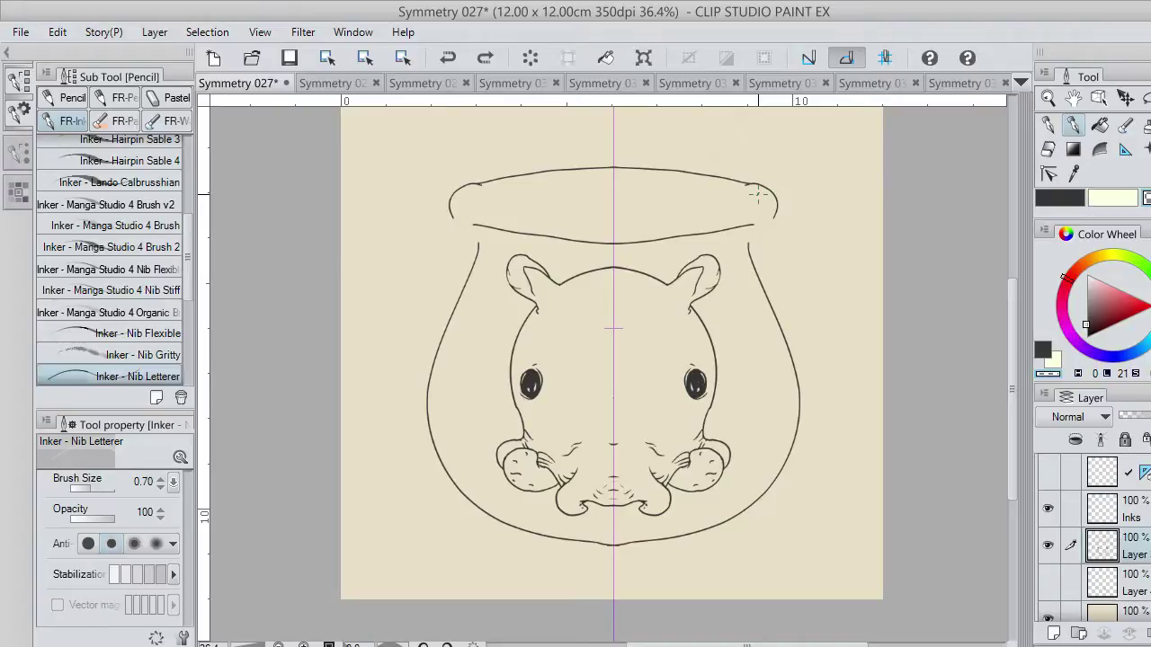
pyautogui.moveTo(758, 195)
pyautogui.mouseDown()
pyautogui.moveTo(685, 235)
pyautogui.moveTo(724, 227)
pyautogui.moveTo(594, 241)
pyautogui.moveTo(624, 242)
pyautogui.moveTo(609, 243)
pyautogui.moveTo(592, 211)
pyautogui.moveTo(613, 229)
pyautogui.moveTo(564, 239)
pyautogui.moveTo(593, 241)
pyautogui.moveTo(479, 226)
pyautogui.moveTo(528, 173)
pyautogui.moveTo(570, 167)
pyautogui.moveTo(723, 184)
pyautogui.moveTo(631, 165)
pyautogui.moveTo(701, 171)
pyautogui.moveTo(753, 185)
pyautogui.mouseUp()
pyautogui.click(1048, 150)
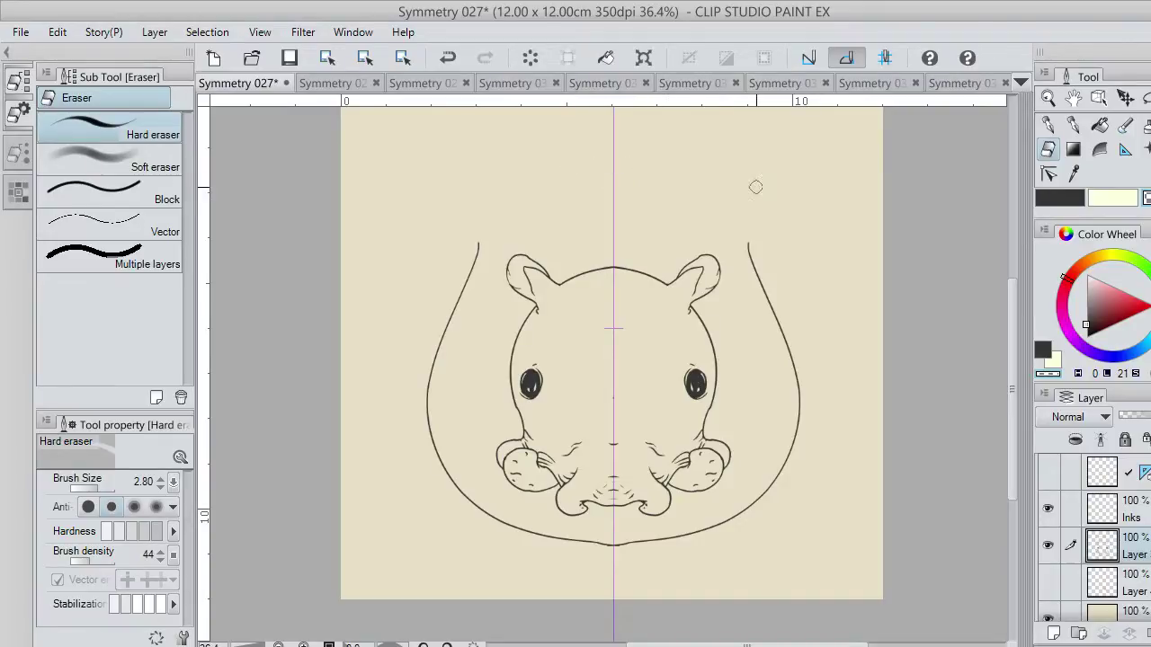
# Ink a rounded flared jar lip that rises from the body's upper ends and arches across the symmetry axis
pyautogui.click(1073, 125)
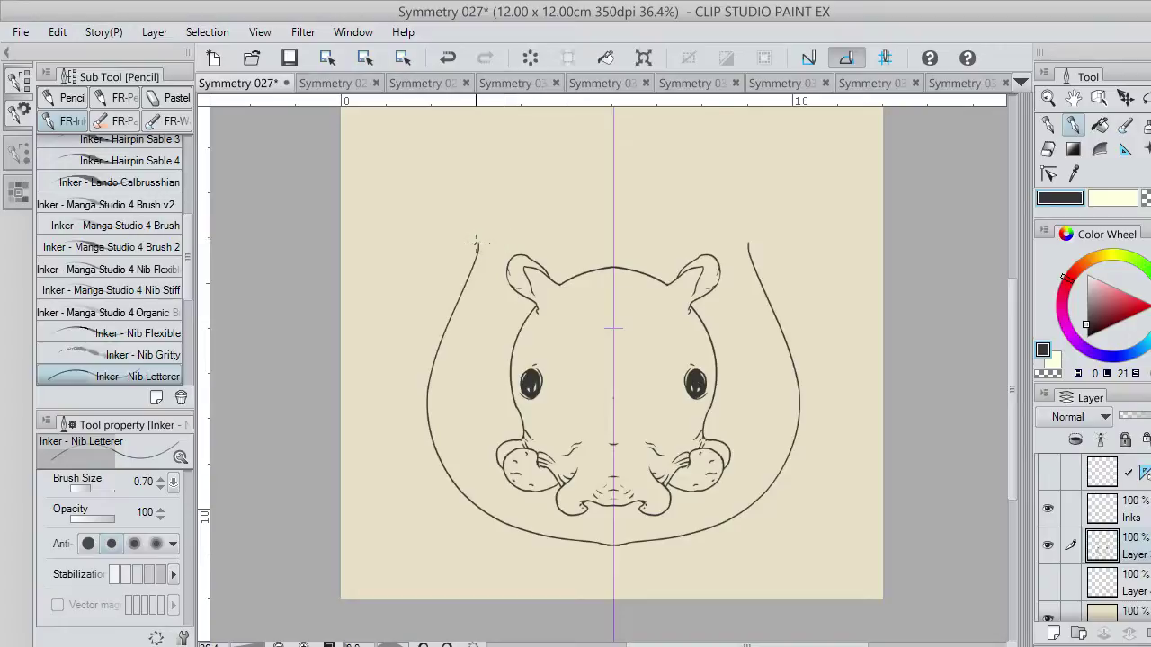
pyautogui.moveTo(477, 239); pyautogui.dragTo(465, 225)
pyautogui.hotkey('ctrl', 'z')
pyautogui.moveTo(479, 242)
pyautogui.mouseDown()
pyautogui.moveTo(461, 216)
pyautogui.moveTo(478, 244)
pyautogui.moveTo(464, 228)
pyautogui.moveTo(613, 181)
pyautogui.mouseUp()
pyautogui.hotkey('ctrl', 'z')
pyautogui.hotkey('ctrl', 'z')
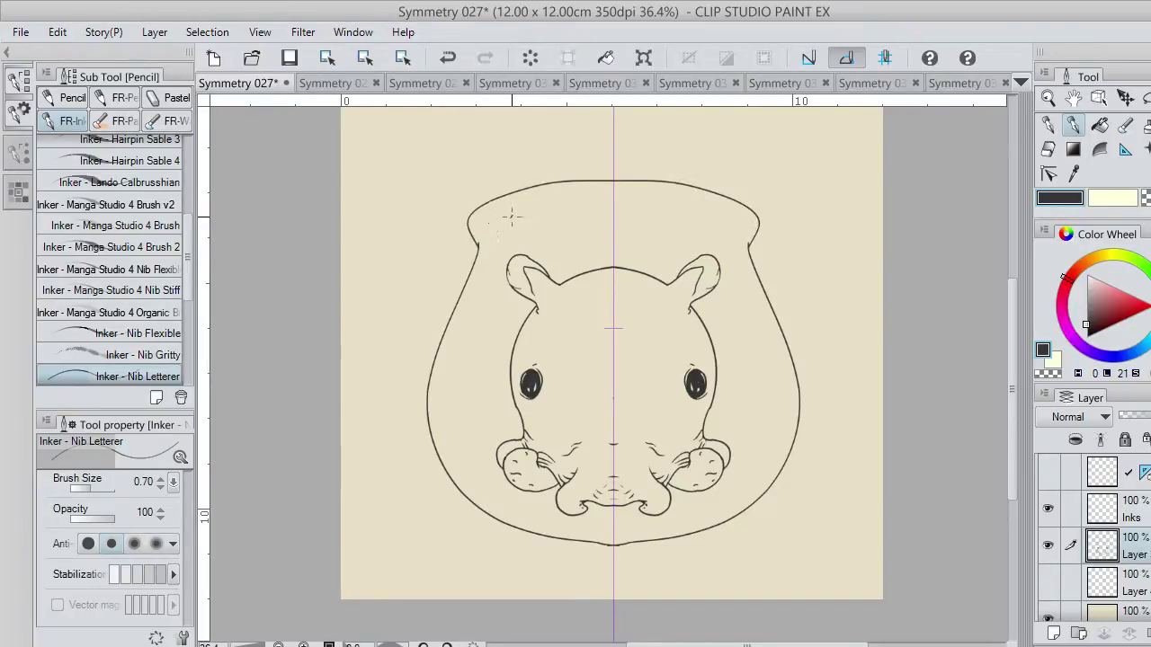
# Ink the jar's oval opening inside the lip with a sagging front curve and a shorter arched back curve
pyautogui.moveTo(507, 217); pyautogui.dragTo(613, 227)
pyautogui.hotkey('ctrl', 'z')
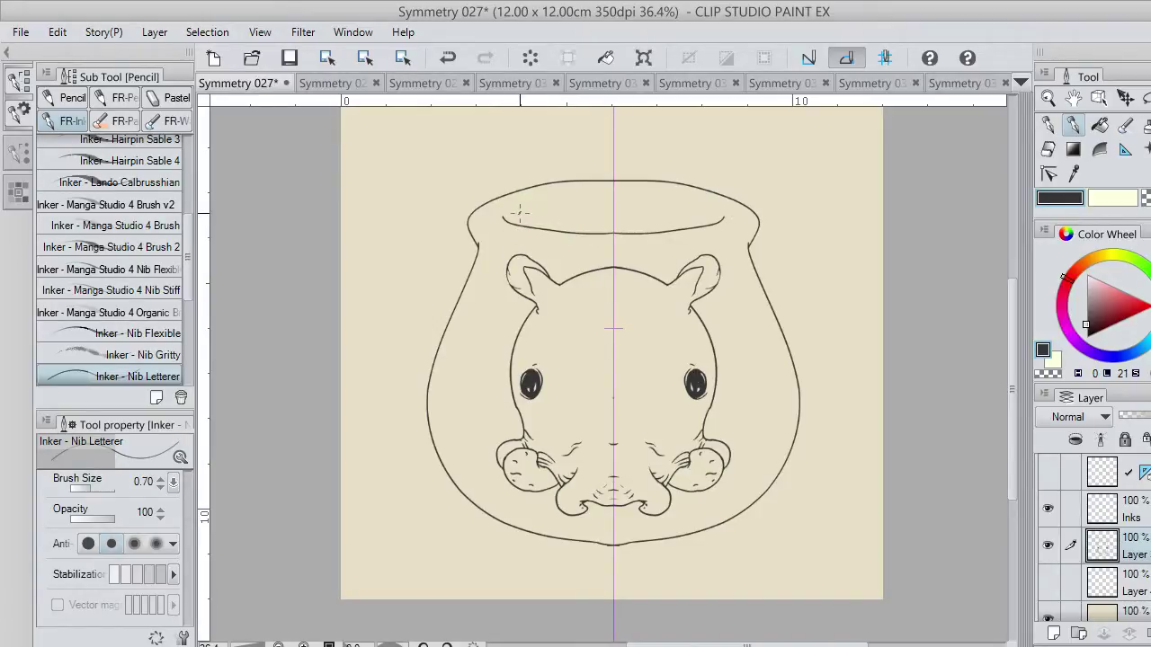
pyautogui.moveTo(527, 214); pyautogui.dragTo(614, 197)
# Ink a gently sagging line below the opening, just above the creature's head, to mark the lip's lower edge
pyautogui.moveTo(503, 251); pyautogui.dragTo(597, 266)
pyautogui.hotkey('ctrl', 'z')
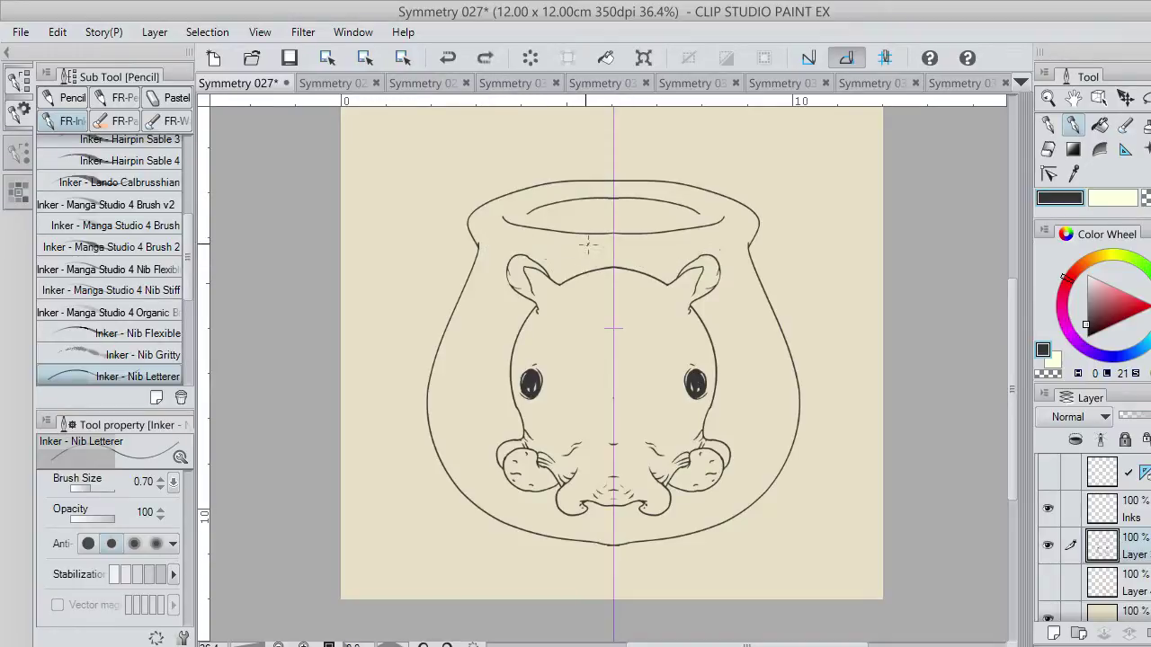
pyautogui.moveTo(495, 242)
pyautogui.mouseDown()
pyautogui.moveTo(620, 249)
pyautogui.moveTo(590, 255)
pyautogui.moveTo(622, 248)
pyautogui.moveTo(619, 239)
pyautogui.moveTo(629, 258)
pyautogui.moveTo(727, 241)
pyautogui.moveTo(595, 258)
pyautogui.moveTo(634, 253)
pyautogui.mouseUp()
pyautogui.hotkey('ctrl', 'z')
pyautogui.hotkey('ctrl', 'z')
pyautogui.hotkey('ctrl', 'z')
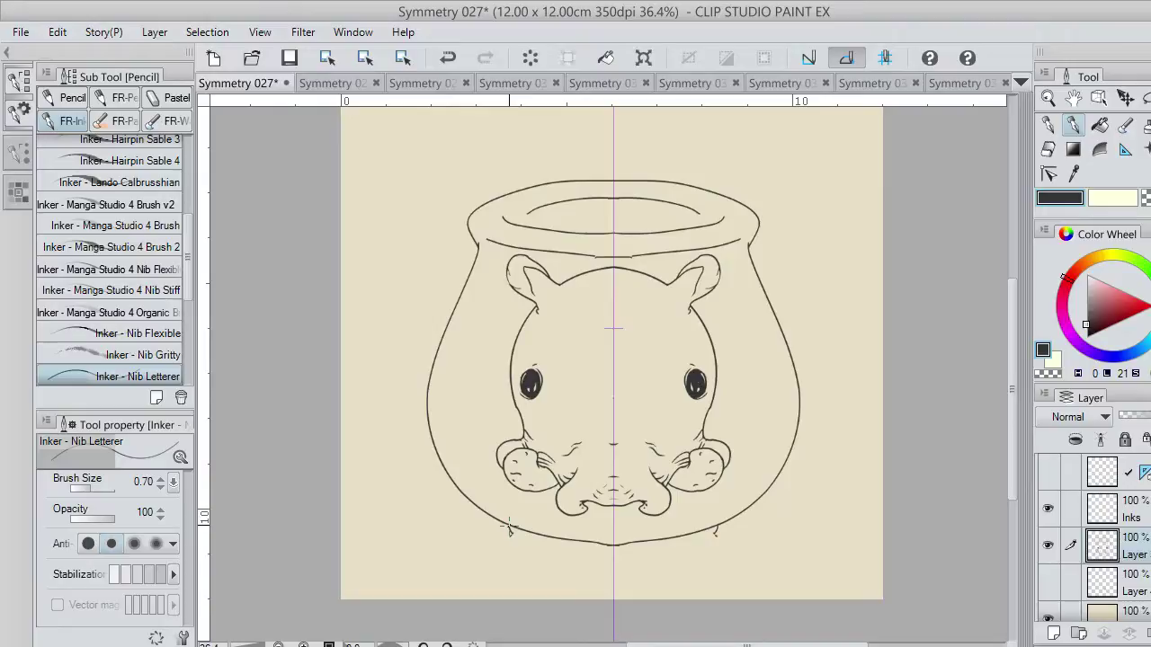
# Ink a stand with a wavy lower edge beneath the jar and add a round ball foot at each end
pyautogui.moveTo(509, 530); pyautogui.dragTo(613, 570)
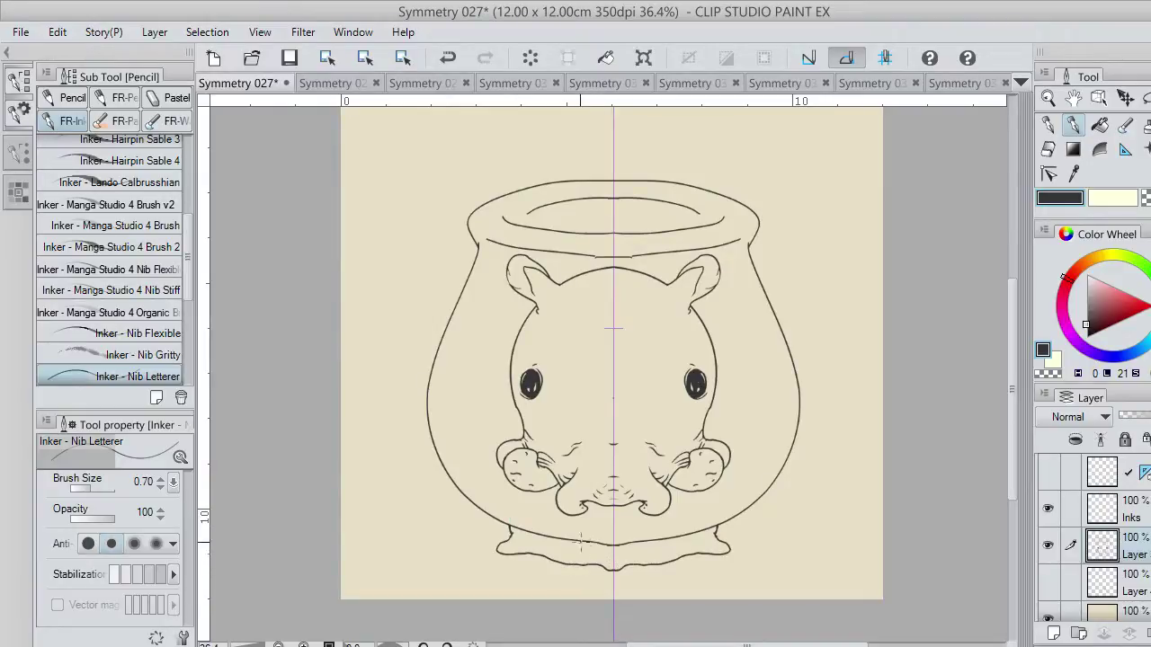
pyautogui.moveTo(499, 552)
pyautogui.mouseDown()
pyautogui.moveTo(500, 574)
pyautogui.moveTo(532, 553)
pyautogui.mouseUp()
pyautogui.moveTo(503, 554)
pyautogui.mouseDown()
pyautogui.moveTo(504, 574)
pyautogui.moveTo(523, 564)
pyautogui.moveTo(497, 561)
pyautogui.moveTo(509, 570)
pyautogui.moveTo(516, 550)
pyautogui.mouseUp()
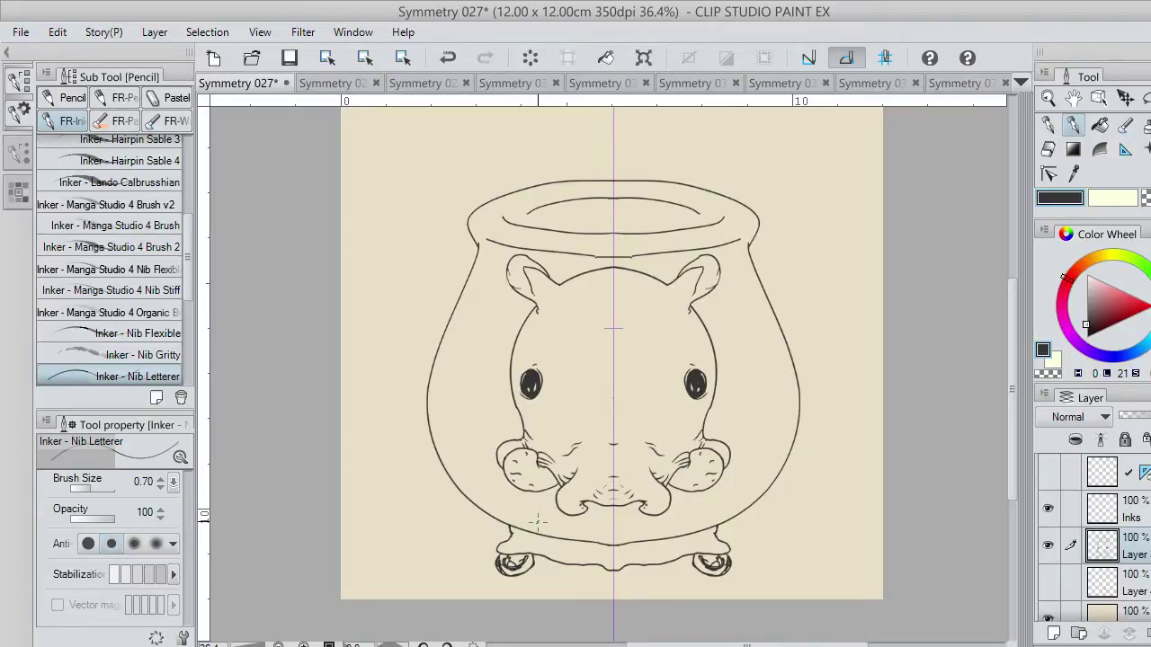
# Ink an inner line along the jar's lower edge, a dense ornament at the center, and a small pendant below the stand
pyautogui.moveTo(497, 504)
pyautogui.mouseDown()
pyautogui.moveTo(612, 538)
pyautogui.moveTo(604, 504)
pyautogui.moveTo(592, 512)
pyautogui.moveTo(619, 529)
pyautogui.moveTo(591, 534)
pyautogui.mouseUp()
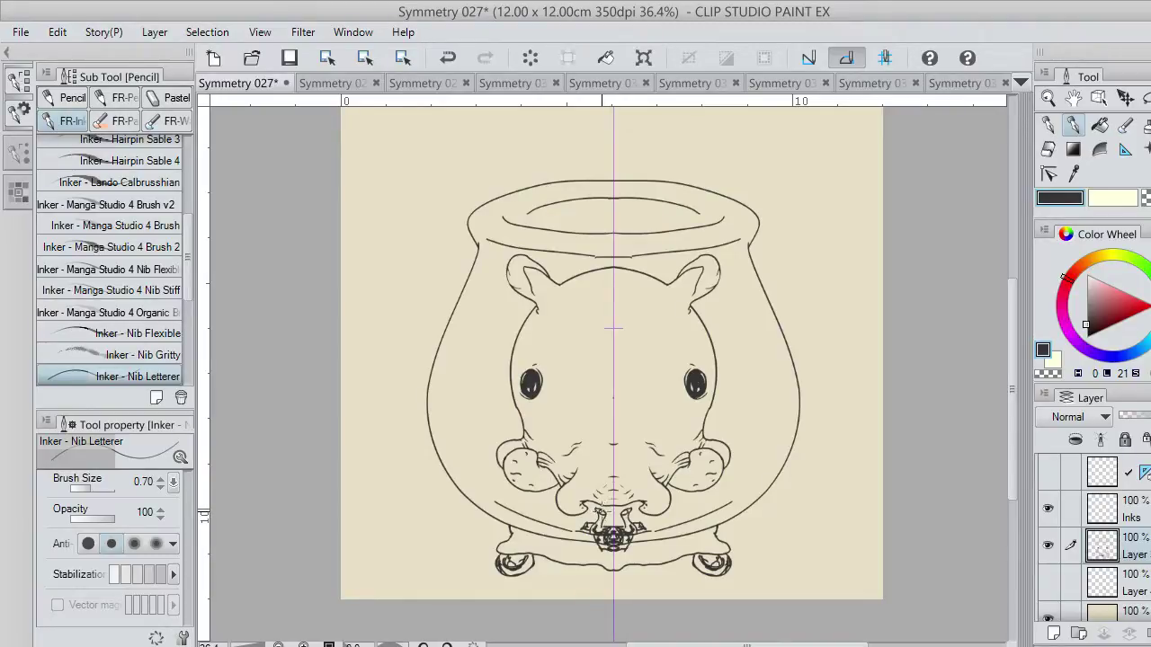
pyautogui.hotkey('ctrl', 'z')
pyautogui.moveTo(592, 510)
pyautogui.mouseDown()
pyautogui.moveTo(599, 520)
pyautogui.moveTo(604, 511)
pyautogui.moveTo(591, 533)
pyautogui.mouseUp()
pyautogui.hotkey('ctrl', 'z')
pyautogui.hotkey('ctrl', 'z')
pyautogui.moveTo(568, 537)
pyautogui.mouseDown()
pyautogui.moveTo(609, 591)
pyautogui.moveTo(613, 574)
pyautogui.mouseUp()
pyautogui.hotkey('ctrl', 'z')
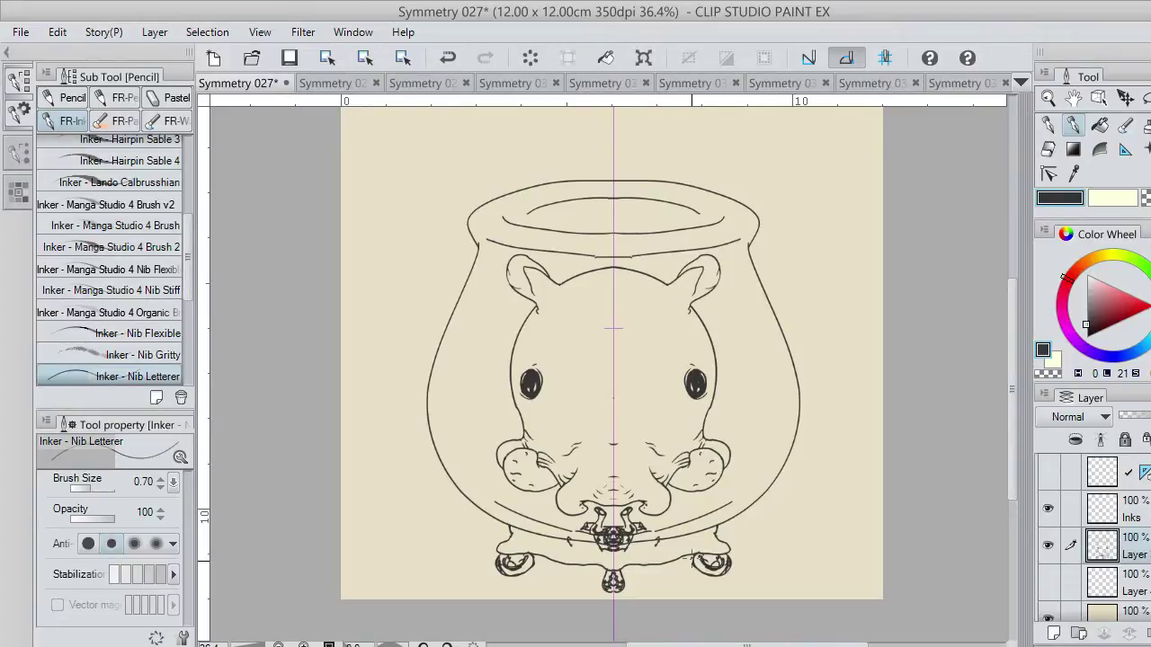
# Darken the shading in the ball feet and extend the central ornament with small scrollwork on both sides
pyautogui.moveTo(702, 559); pyautogui.dragTo(725, 568)
pyautogui.moveTo(569, 540); pyautogui.dragTo(591, 521)
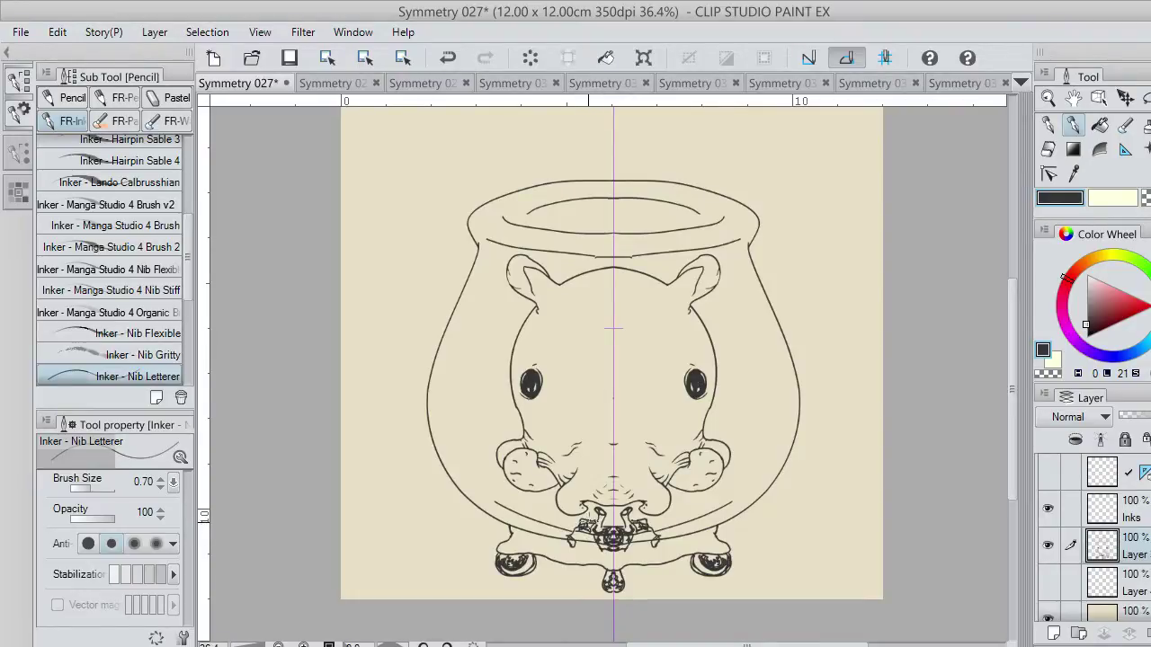
pyautogui.hotkey('ctrl', 'z')
pyautogui.scroll(1, 609, 523)
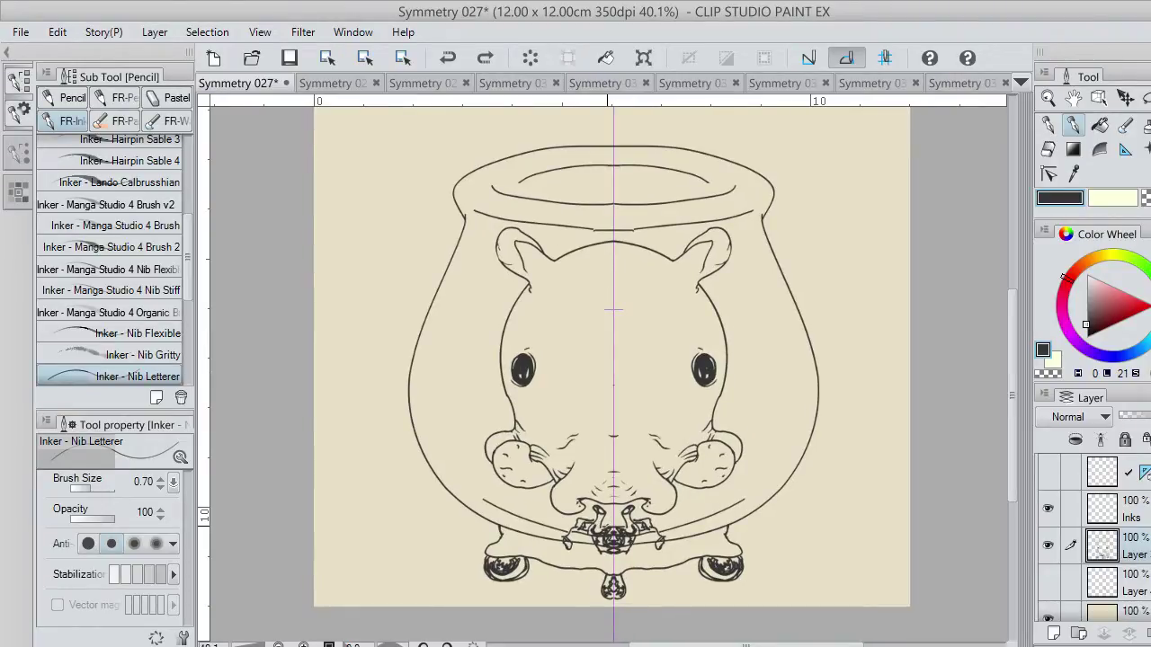
pyautogui.scroll(2, 607, 537)
pyautogui.moveTo(541, 543)
pyautogui.mouseDown()
pyautogui.moveTo(525, 559)
pyautogui.moveTo(540, 552)
pyautogui.mouseUp()
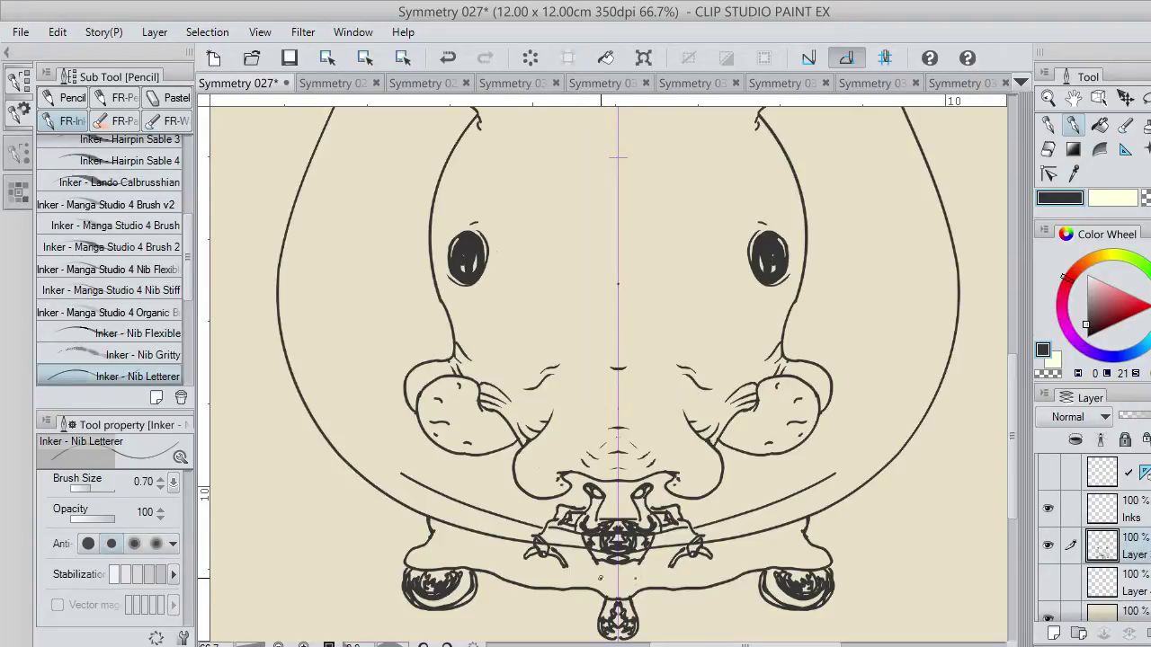
# Ink short contour strokes across the stand between the central ornament and the feet
pyautogui.moveTo(617, 571); pyautogui.dragTo(592, 580)
pyautogui.moveTo(439, 558)
pyautogui.mouseDown()
pyautogui.moveTo(478, 557)
pyautogui.moveTo(480, 546)
pyautogui.moveTo(517, 569)
pyautogui.mouseUp()
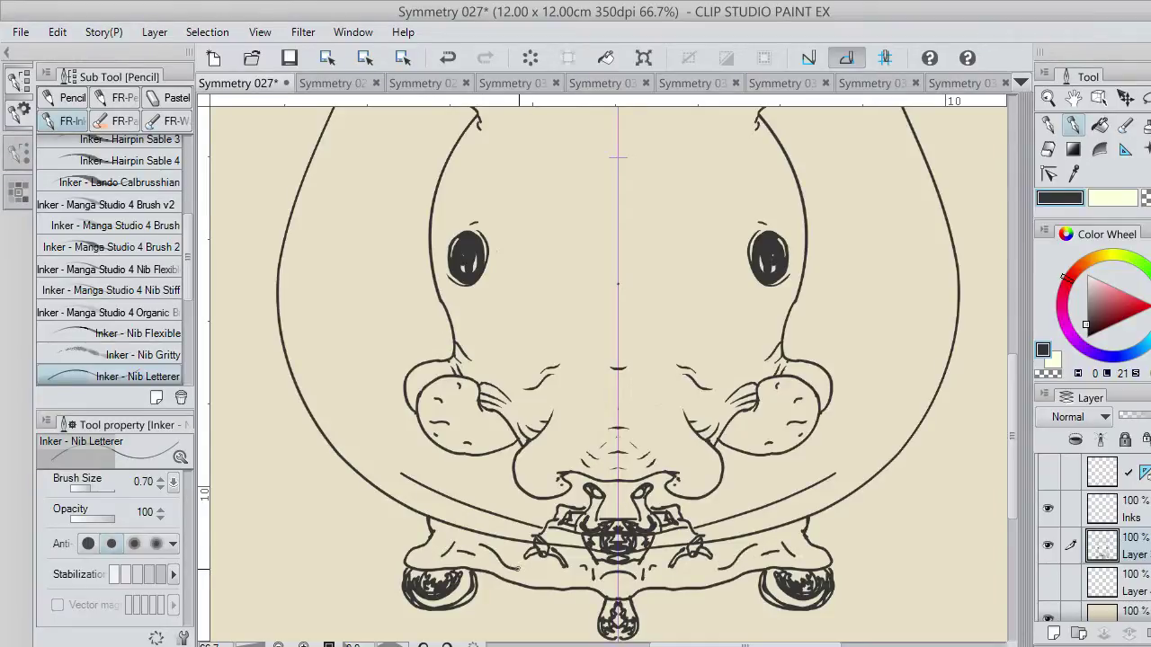
pyautogui.hotkey('ctrl', 'z')
pyautogui.moveTo(478, 542)
pyautogui.mouseDown()
pyautogui.moveTo(515, 571)
pyautogui.moveTo(482, 539)
pyautogui.mouseUp()
pyautogui.hotkey('ctrl', 'z')
# Ink small leaf-shaped decorations on the stand on both sides of the central ornament
pyautogui.moveTo(515, 568); pyautogui.dragTo(530, 576)
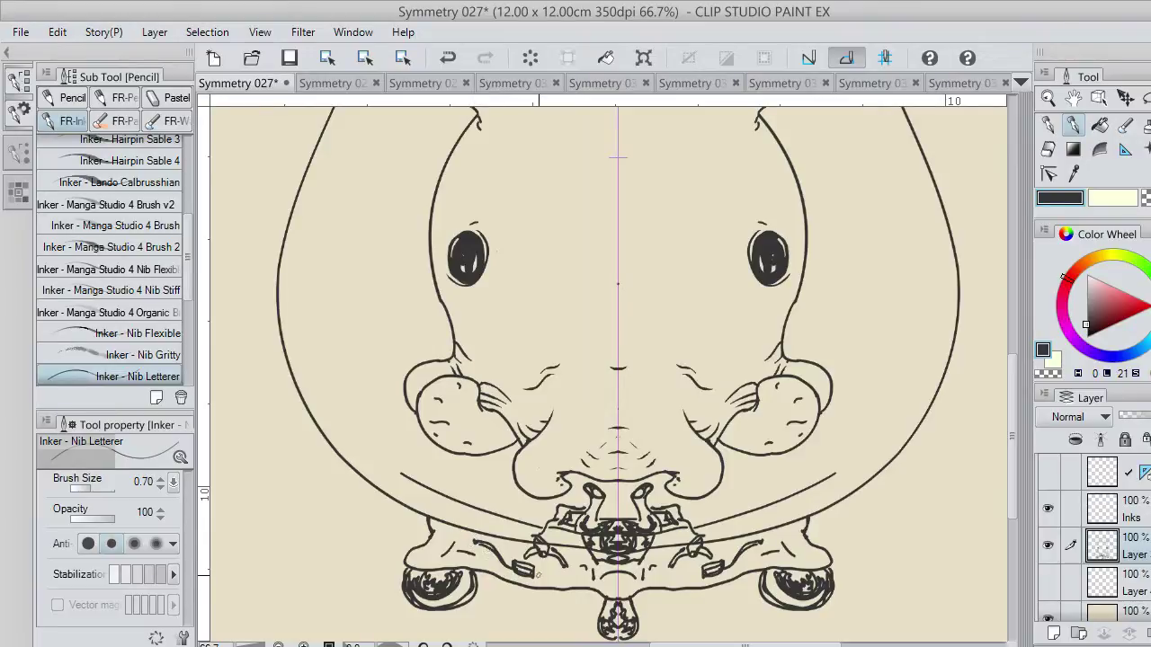
pyautogui.moveTo(527, 555)
pyautogui.mouseDown()
pyautogui.moveTo(535, 573)
pyautogui.moveTo(571, 581)
pyautogui.mouseUp()
pyautogui.moveTo(793, 539); pyautogui.dragTo(802, 526)
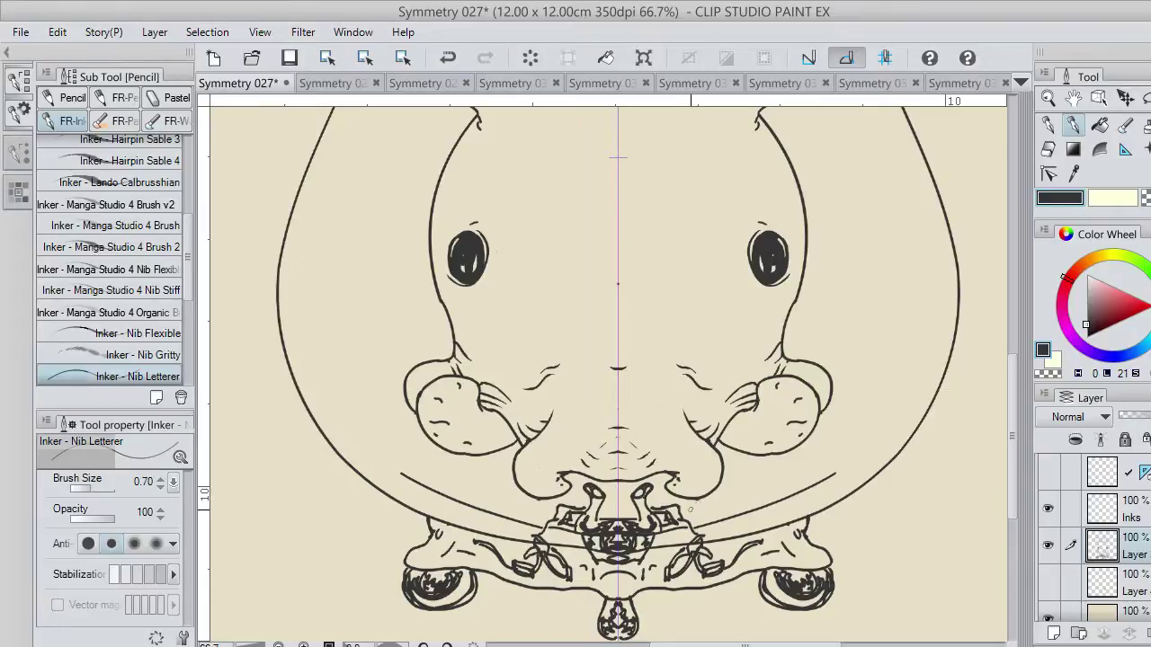
# Ink short broken texture strokes inside the jar below and beside the creature's paws
pyautogui.moveTo(689, 512)
pyautogui.mouseDown()
pyautogui.moveTo(732, 471)
pyautogui.moveTo(727, 492)
pyautogui.moveTo(619, 488)
pyautogui.moveTo(618, 501)
pyautogui.moveTo(806, 465)
pyautogui.mouseUp()
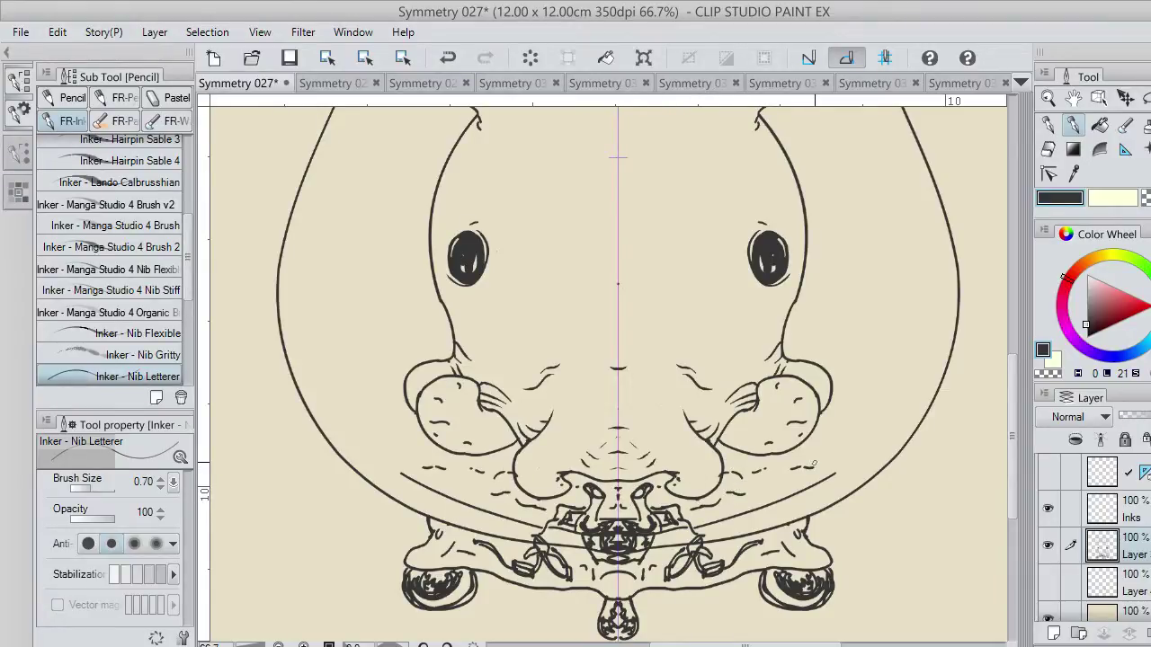
pyautogui.moveTo(727, 463); pyautogui.dragTo(754, 451)
pyautogui.moveTo(831, 368); pyautogui.dragTo(836, 390)
pyautogui.moveTo(823, 428); pyautogui.dragTo(849, 421)
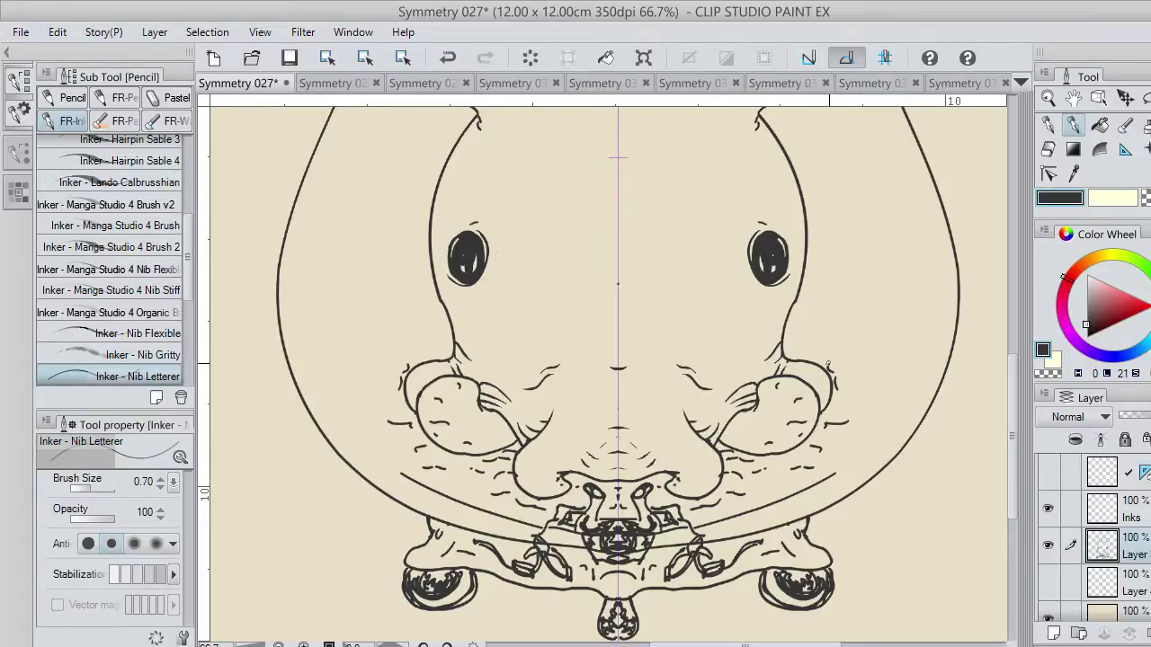
# Ink the uneven mound of bedding beside the creature's paws and extend the inner line up the jar's lower sides
pyautogui.moveTo(827, 365)
pyautogui.mouseDown()
pyautogui.moveTo(845, 356)
pyautogui.moveTo(873, 392)
pyautogui.mouseUp()
pyautogui.moveTo(841, 467)
pyautogui.mouseDown()
pyautogui.moveTo(884, 435)
pyautogui.moveTo(904, 407)
pyautogui.mouseUp()
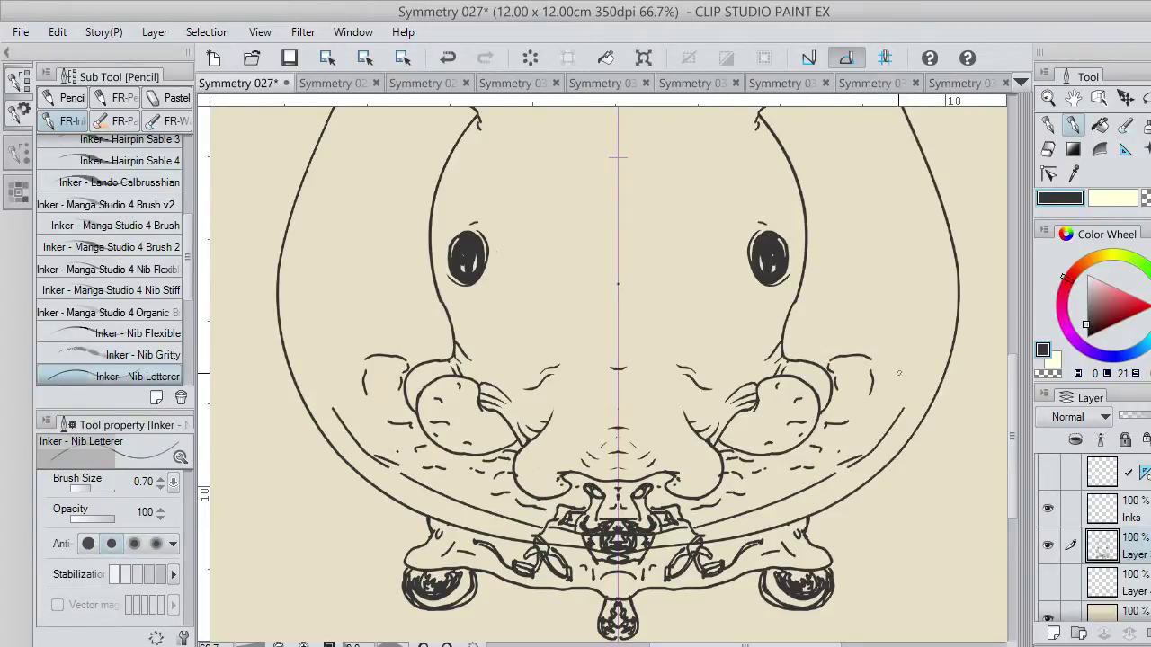
pyautogui.moveTo(877, 369); pyautogui.dragTo(898, 367)
pyautogui.moveTo(868, 417)
pyautogui.mouseDown()
pyautogui.moveTo(879, 409)
pyautogui.moveTo(883, 441)
pyautogui.moveTo(904, 401)
pyautogui.moveTo(901, 376)
pyautogui.moveTo(888, 372)
pyautogui.mouseUp()
pyautogui.hotkey('ctrl', 'z')
pyautogui.moveTo(792, 341)
pyautogui.mouseDown()
pyautogui.moveTo(842, 337)
pyautogui.moveTo(895, 366)
pyautogui.moveTo(896, 351)
pyautogui.moveTo(878, 356)
pyautogui.moveTo(890, 395)
pyautogui.moveTo(846, 430)
pyautogui.moveTo(839, 373)
pyautogui.moveTo(863, 390)
pyautogui.mouseUp()
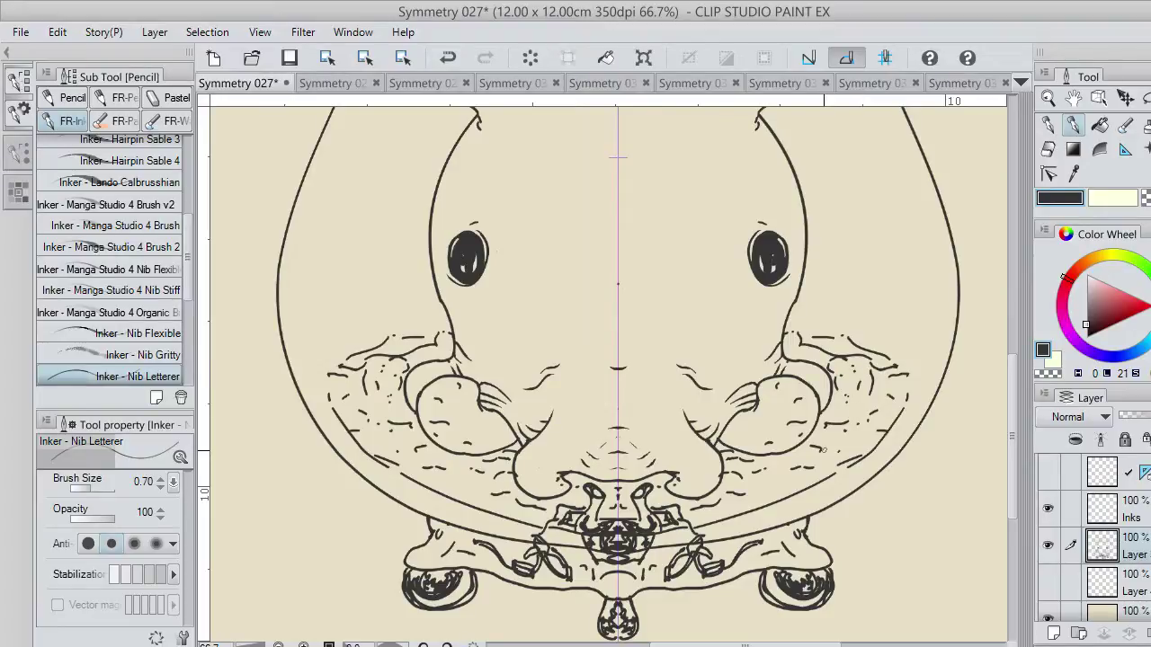
# Fill the bedding mounds with scattered dots and small dashes from the base up to the creature's sides
pyautogui.moveTo(813, 452); pyautogui.dragTo(819, 455)
pyautogui.moveTo(782, 462)
pyautogui.mouseDown()
pyautogui.moveTo(779, 484)
pyautogui.moveTo(713, 513)
pyautogui.mouseUp()
pyautogui.moveTo(790, 320)
pyautogui.mouseDown()
pyautogui.moveTo(889, 356)
pyautogui.moveTo(903, 396)
pyautogui.moveTo(883, 430)
pyautogui.mouseUp()
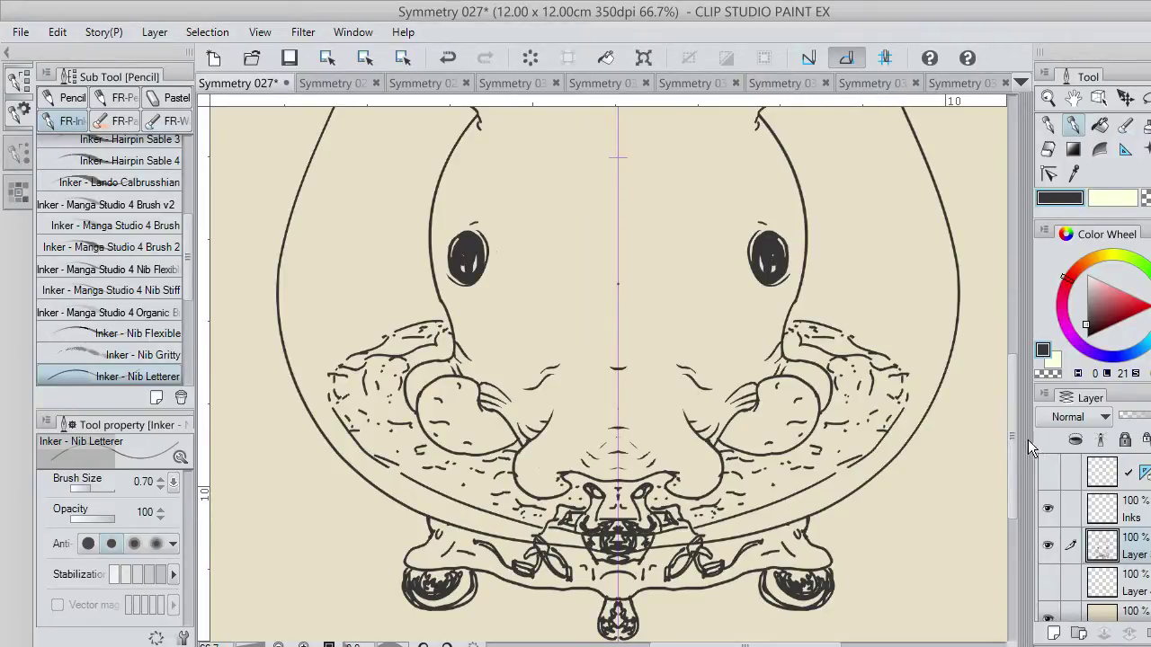
# Thin the ends and middle of the line below the jar's lip by inking over it with the transparent color
pyautogui.moveTo(1011, 435); pyautogui.dragTo(1002, 350)
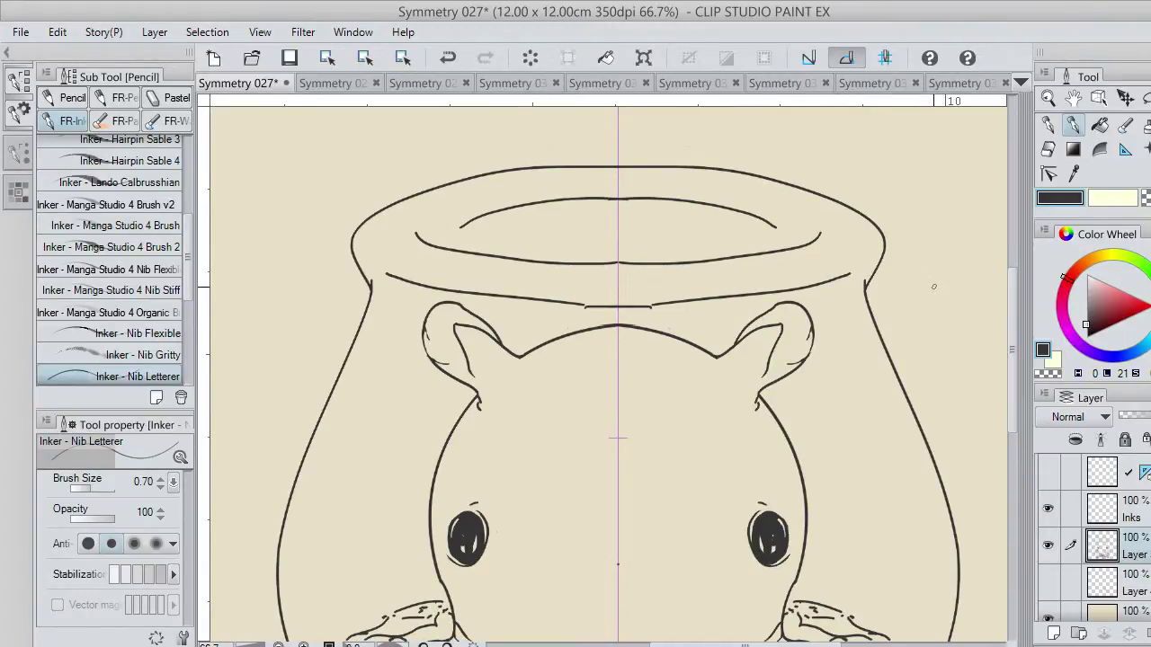
pyautogui.press('c')
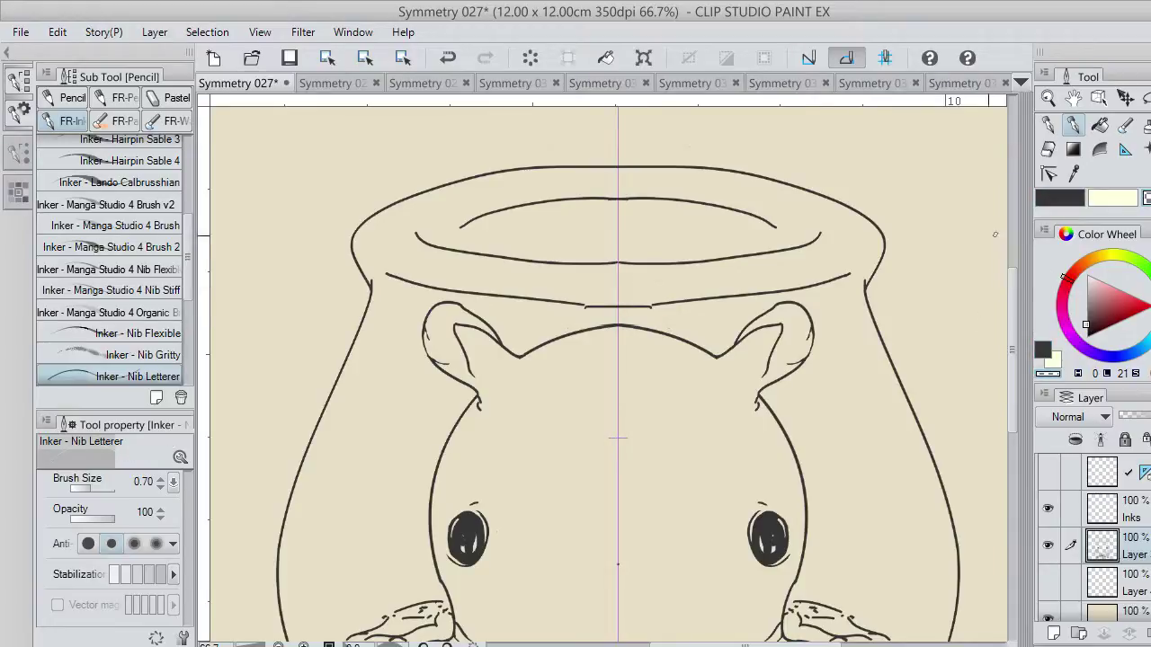
pyautogui.moveTo(804, 286); pyautogui.dragTo(836, 277)
pyautogui.moveTo(837, 277); pyautogui.dragTo(852, 272)
pyautogui.moveTo(624, 309); pyautogui.dragTo(653, 308)
pyautogui.moveTo(791, 289); pyautogui.dragTo(816, 285)
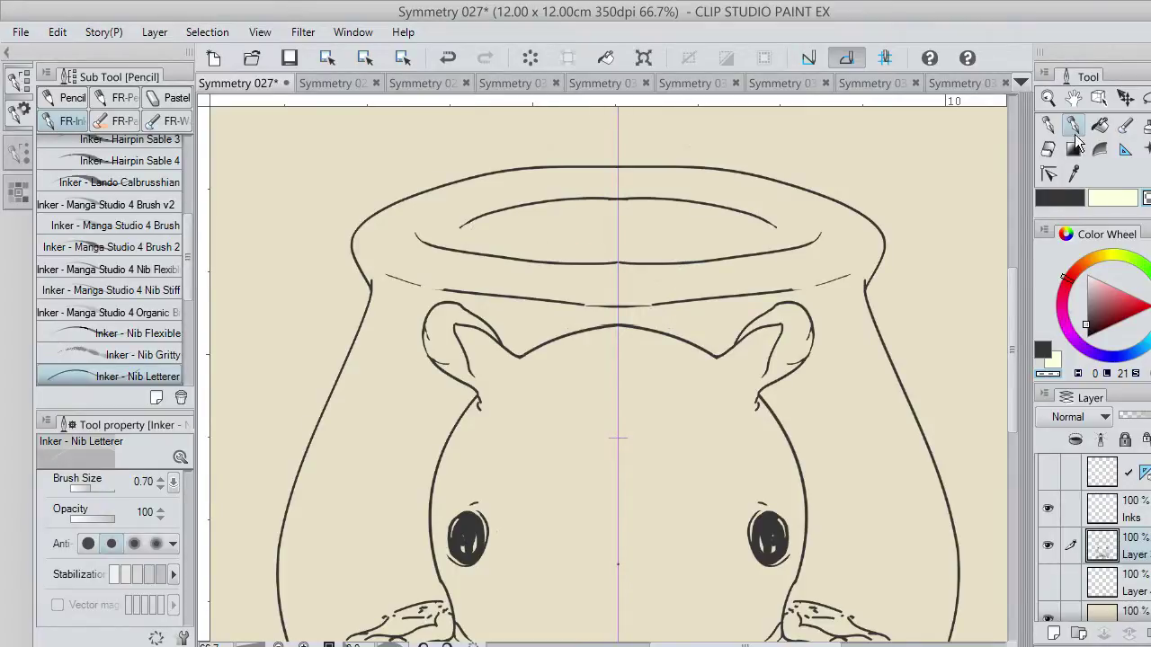
# Switch back to the dark ink color and add tiny marks at the outer ends of the line below the lip
pyautogui.click(1057, 200)
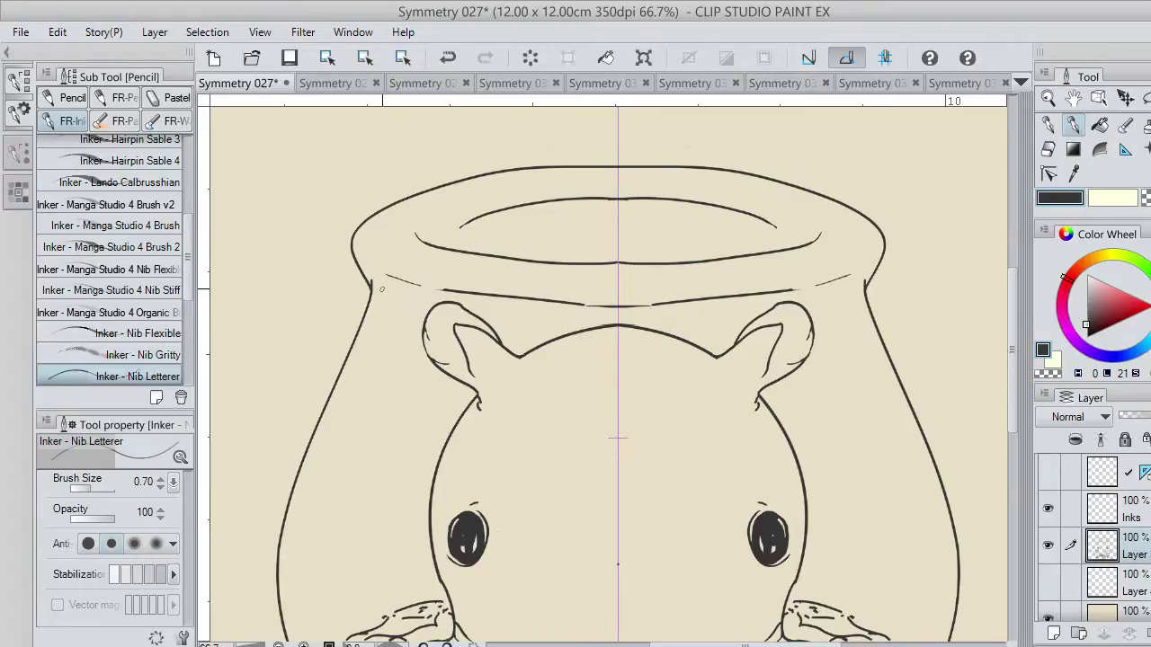
pyautogui.moveTo(383, 283); pyautogui.dragTo(384, 277)
pyautogui.click(453, 234)
pyautogui.hotkey('ctrl', 'z')
# Fill the jar's opening with short horizontal dashes and dots, and roughen its back curve with a broken second line
pyautogui.moveTo(590, 218); pyautogui.dragTo(609, 219)
pyautogui.moveTo(593, 214); pyautogui.dragTo(615, 216)
pyautogui.moveTo(487, 220); pyautogui.dragTo(506, 236)
pyautogui.moveTo(647, 245); pyautogui.dragTo(670, 246)
pyautogui.moveTo(618, 245); pyautogui.dragTo(640, 241)
pyautogui.moveTo(559, 222); pyautogui.dragTo(572, 221)
pyautogui.moveTo(576, 224); pyautogui.dragTo(601, 226)
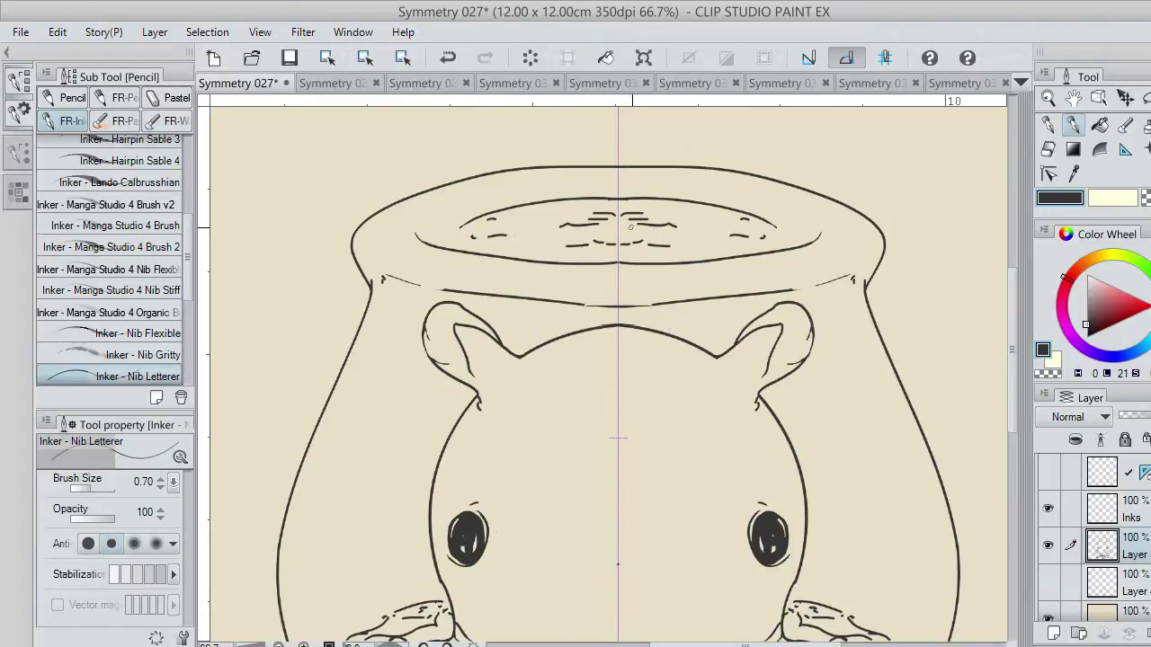
pyautogui.moveTo(667, 243); pyautogui.dragTo(709, 239)
pyautogui.moveTo(780, 237); pyautogui.dragTo(811, 239)
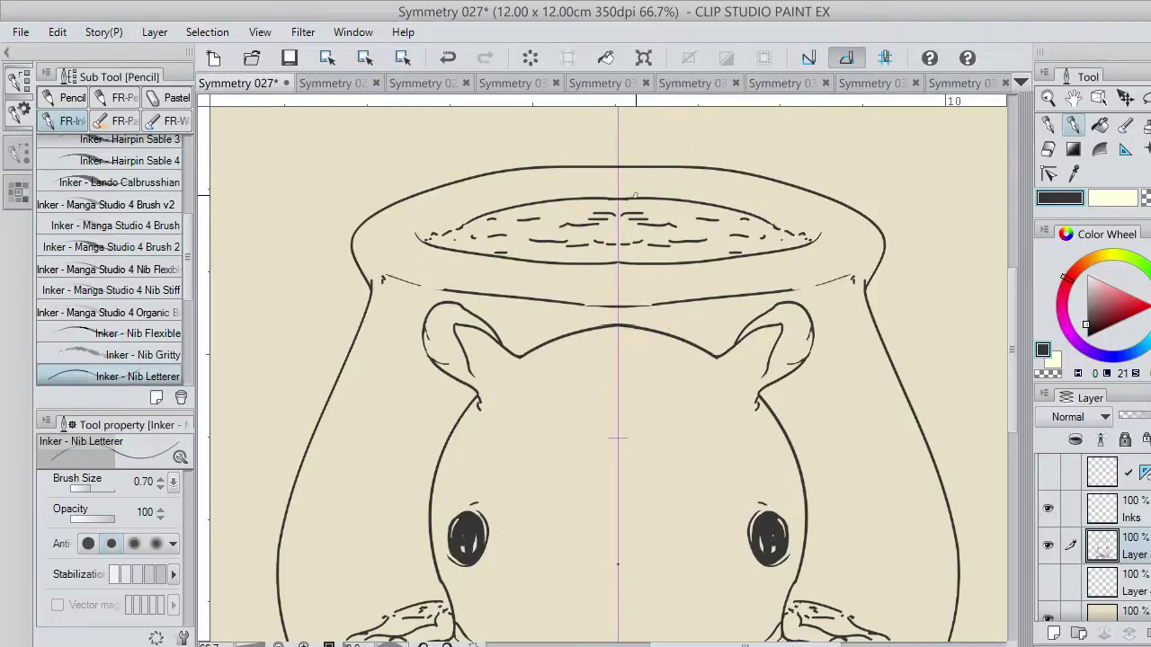
pyautogui.hotkey('ctrl', 'z')
pyautogui.moveTo(604, 196)
pyautogui.mouseDown()
pyautogui.moveTo(701, 203)
pyautogui.moveTo(754, 228)
pyautogui.mouseUp()
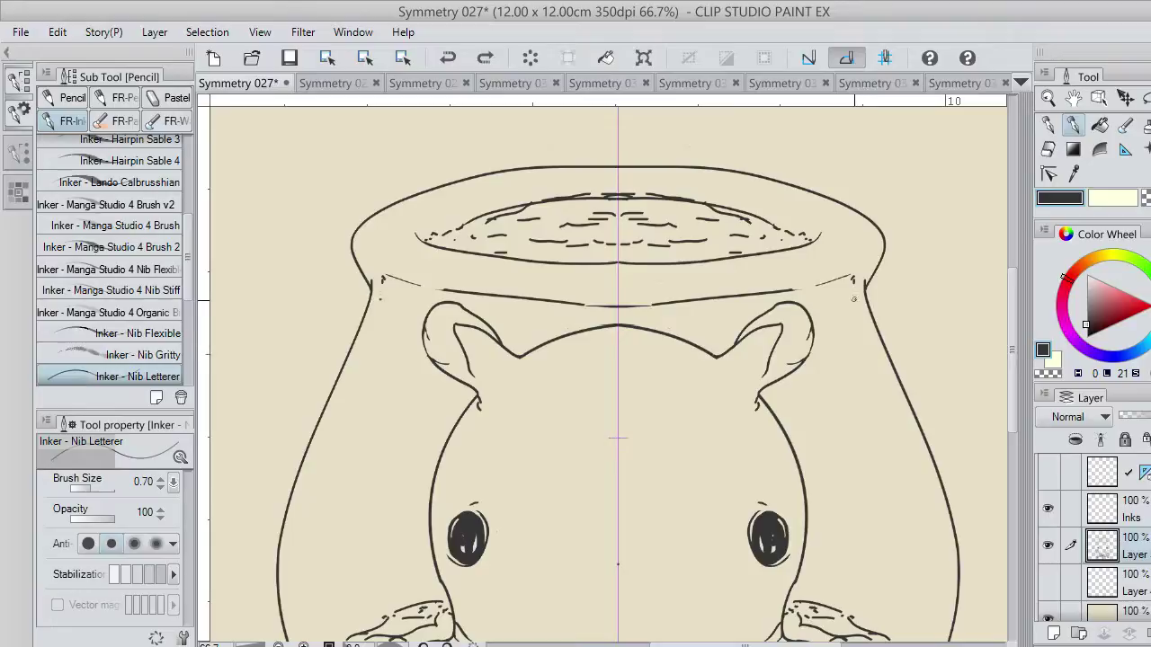
# Ink inner lines parallel to the jar's side walls, from below the lip down toward the bedding, to suggest thick glass
pyautogui.moveTo(853, 297); pyautogui.dragTo(910, 428)
pyautogui.hotkey('ctrl', 'z')
pyautogui.moveTo(856, 317); pyautogui.dragTo(916, 466)
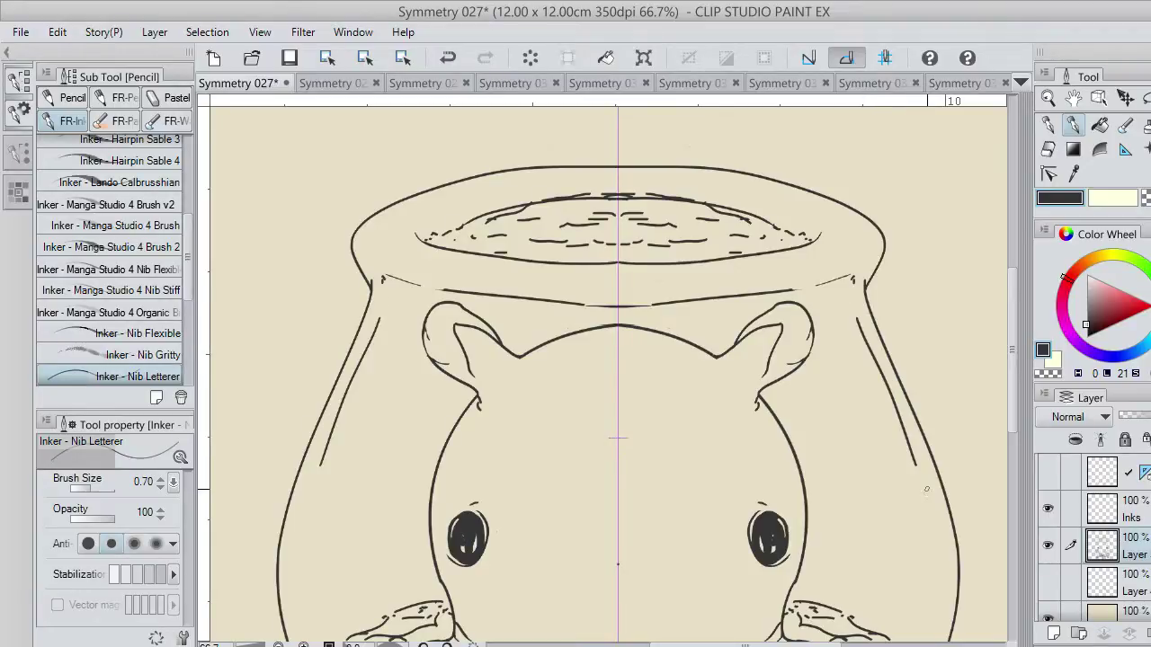
pyautogui.moveTo(1014, 418); pyautogui.dragTo(1011, 481)
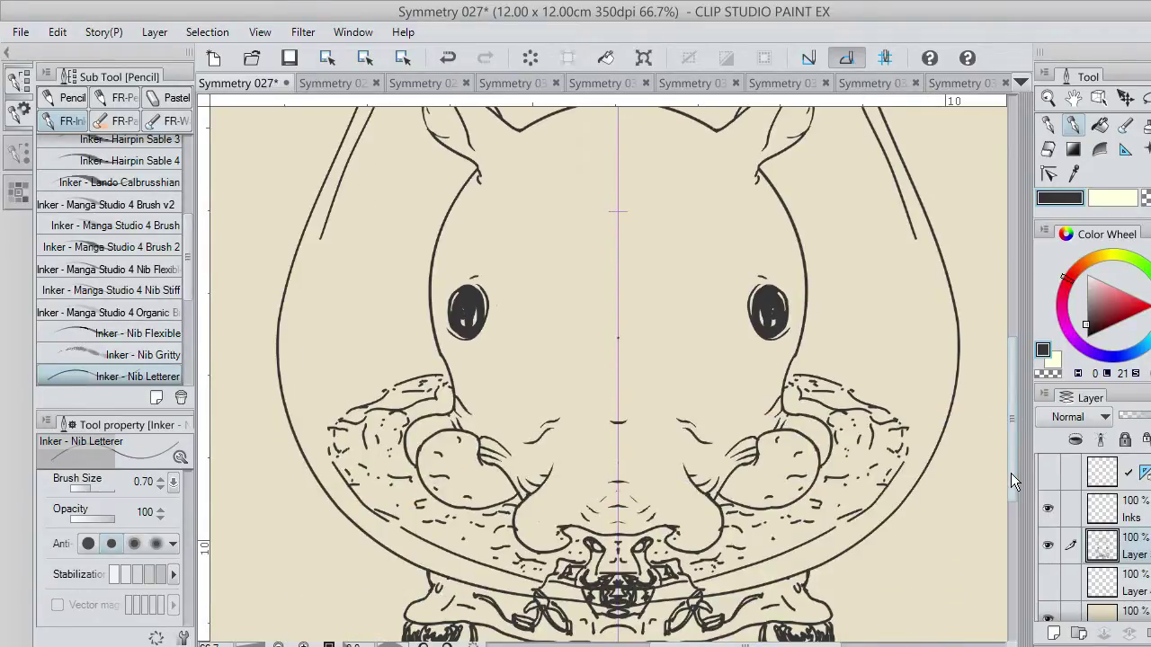
pyautogui.moveTo(932, 290); pyautogui.dragTo(910, 446)
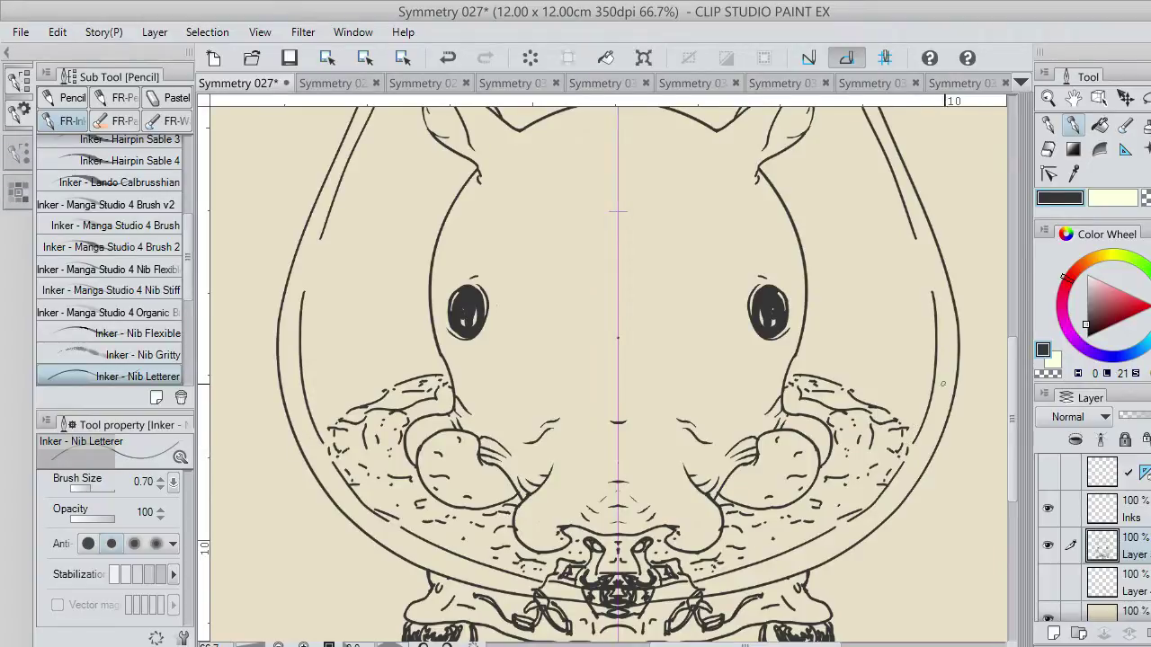
pyautogui.moveTo(1016, 460)
pyautogui.mouseDown()
pyautogui.moveTo(1014, 498)
pyautogui.moveTo(1012, 409)
pyautogui.moveTo(1012, 458)
pyautogui.mouseUp()
pyautogui.moveTo(793, 326); pyautogui.dragTo(824, 329)
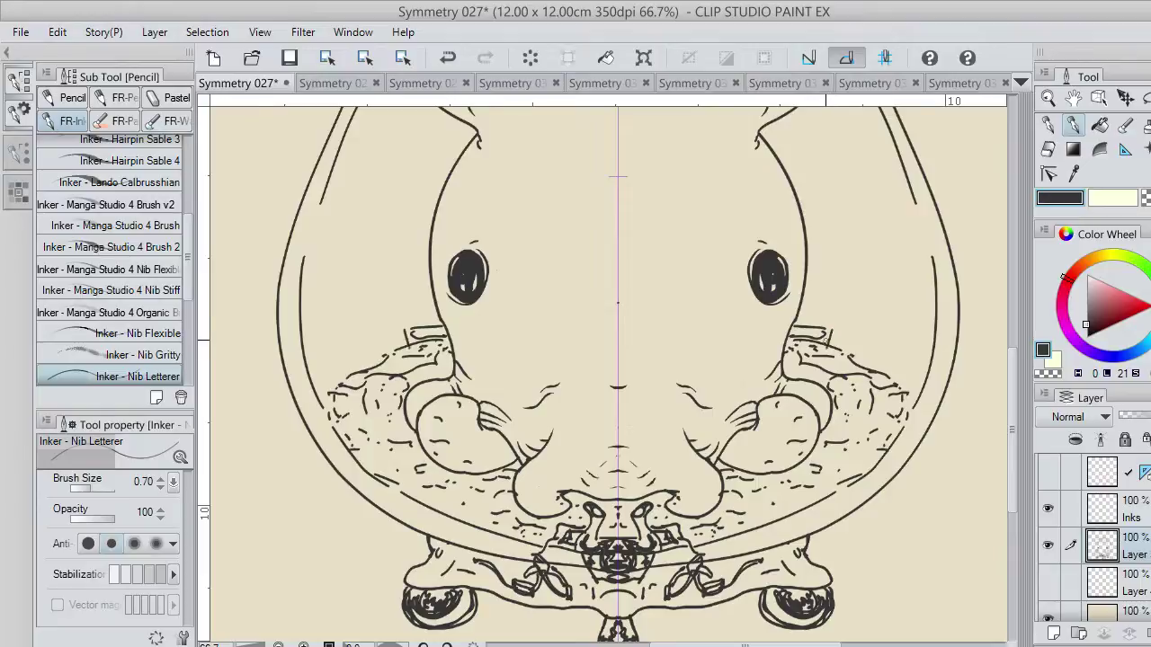
pyautogui.hotkey('ctrl', 'z')
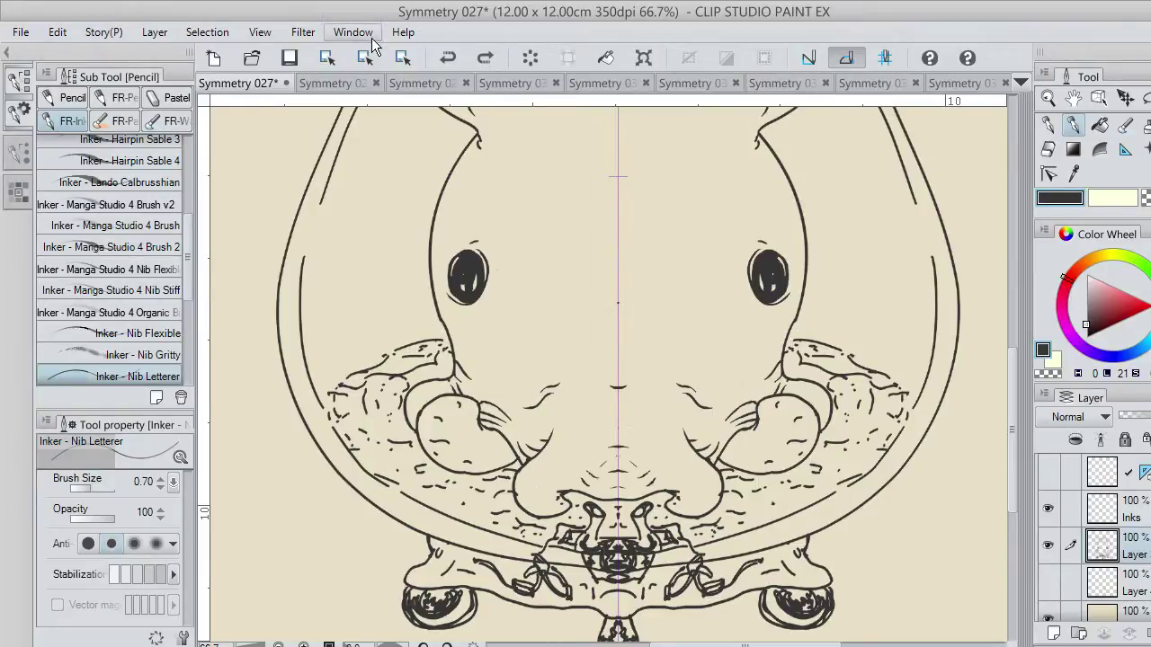
# Save the drawing
pyautogui.click(292, 59)
pyautogui.scroll(-1, 1008, 465)
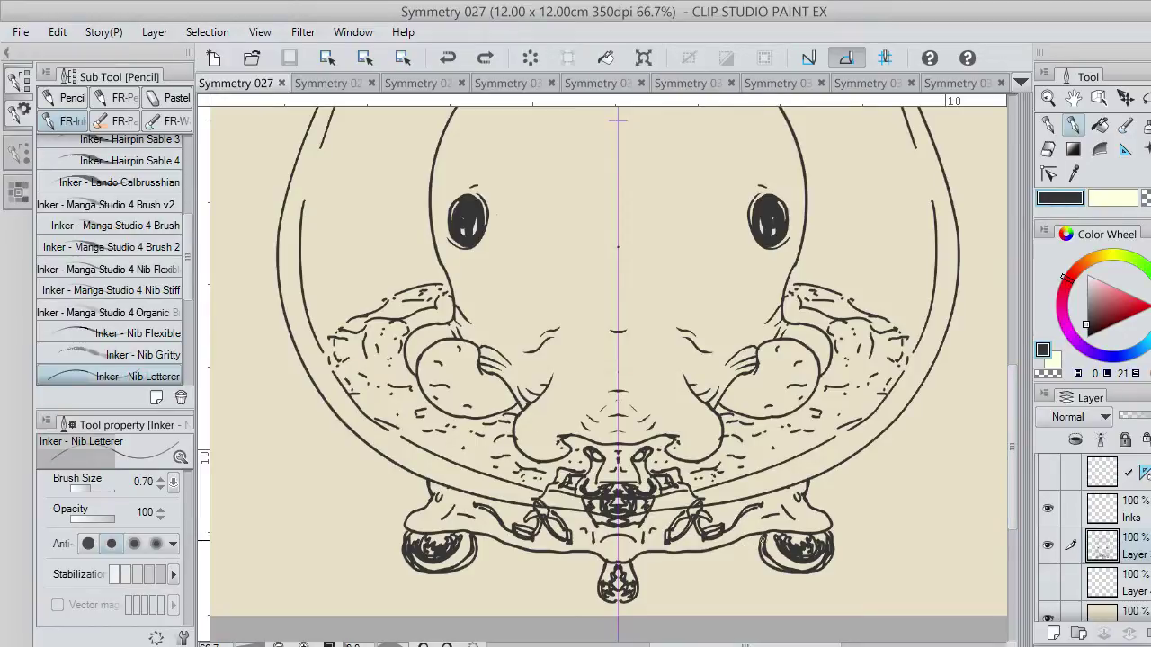
# Darken the stand's ball feet with extra hatching and extend the center foot downward into a flat base
pyautogui.moveTo(762, 540); pyautogui.dragTo(798, 559)
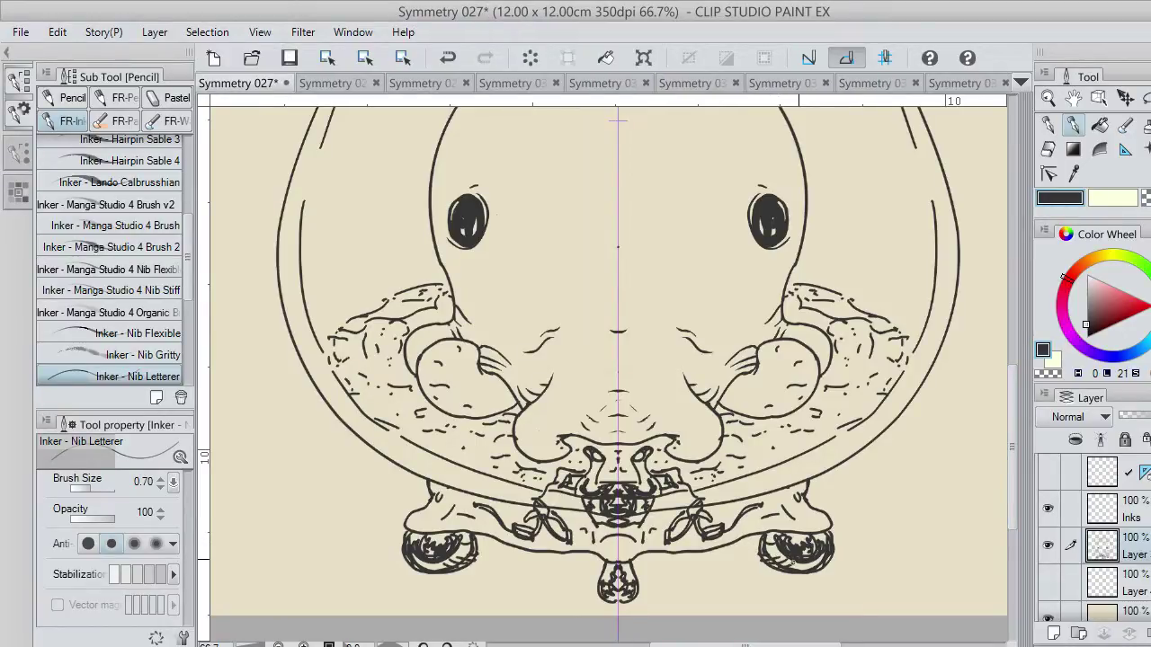
pyautogui.moveTo(416, 568); pyautogui.dragTo(440, 555)
pyautogui.moveTo(600, 590)
pyautogui.mouseDown()
pyautogui.moveTo(604, 610)
pyautogui.moveTo(617, 614)
pyautogui.moveTo(604, 605)
pyautogui.moveTo(621, 601)
pyautogui.mouseUp()
pyautogui.hotkey('ctrl', 'z')
pyautogui.moveTo(796, 529)
pyautogui.mouseDown()
pyautogui.moveTo(807, 545)
pyautogui.moveTo(843, 550)
pyautogui.moveTo(834, 536)
pyautogui.moveTo(787, 547)
pyautogui.moveTo(814, 541)
pyautogui.mouseUp()
pyautogui.hotkey('ctrl', 'z')
# Trim the edges of the ball feet using the transparent color, and return to the dark ink color
pyautogui.click(1146, 198)
pyautogui.hotkey('ctrl', 'z')
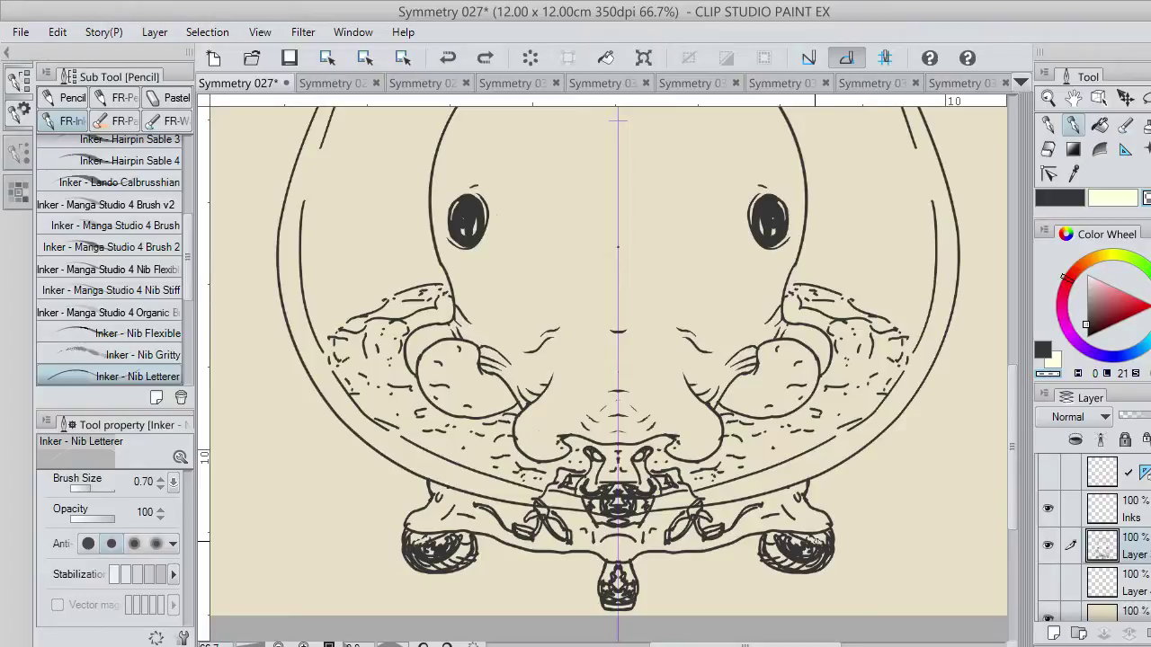
pyautogui.moveTo(815, 541); pyautogui.dragTo(821, 560)
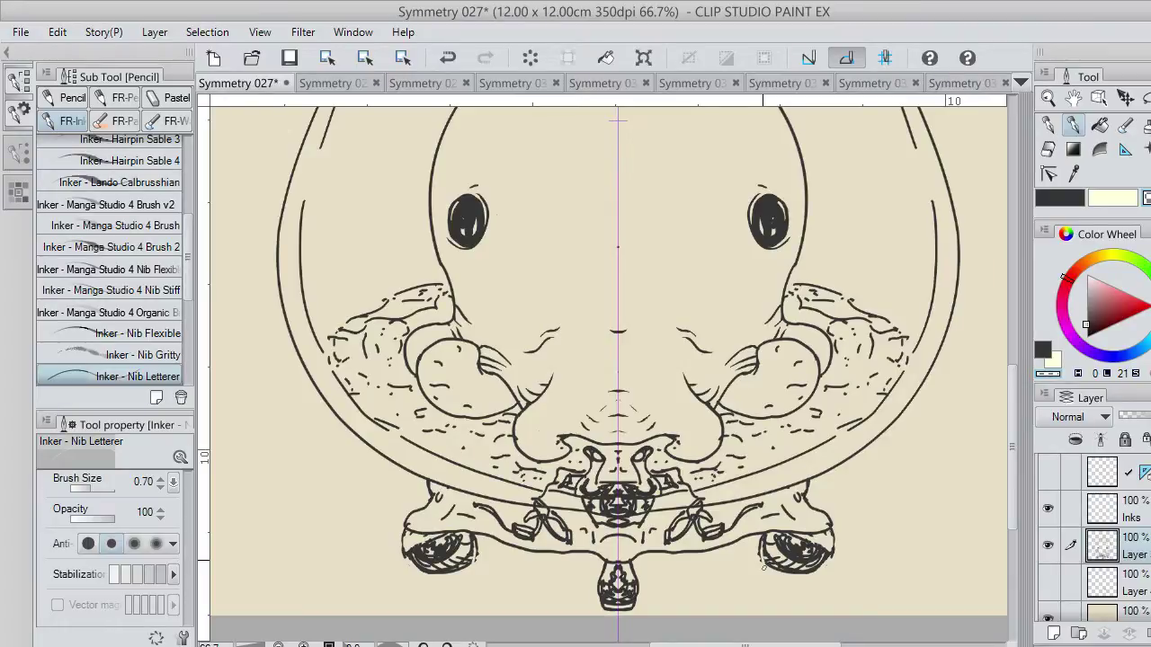
pyautogui.moveTo(763, 539); pyautogui.dragTo(773, 573)
pyautogui.click(1061, 198)
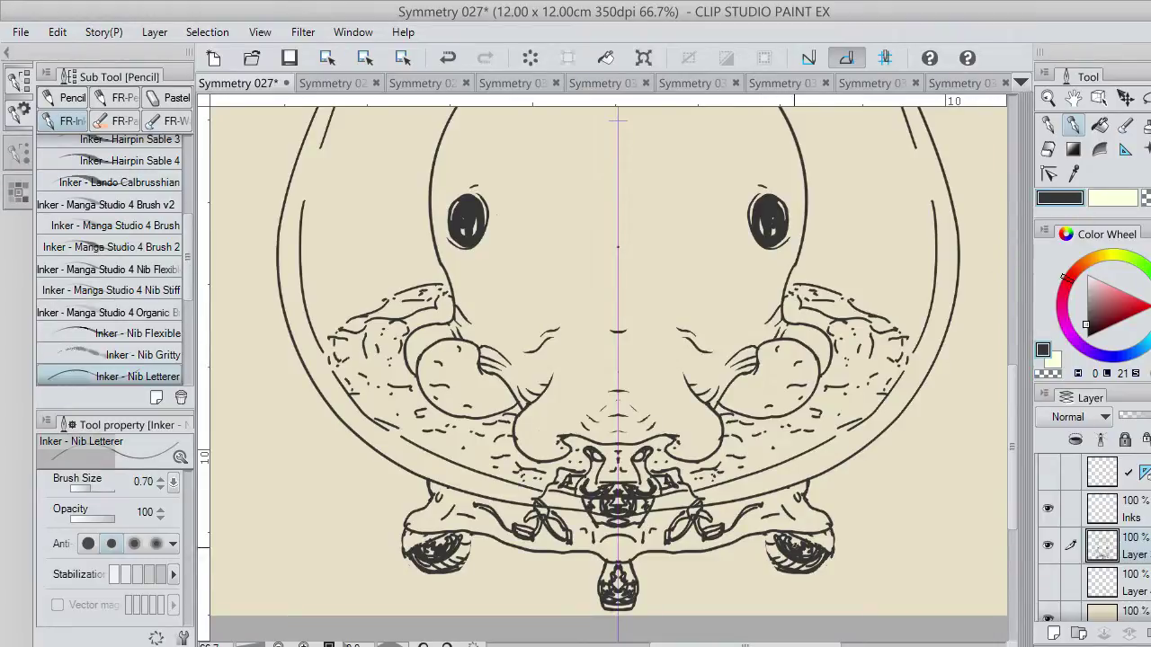
# Ink short tread-like hatch marks along the trimmed inner edges of the ball feet
pyautogui.moveTo(779, 565)
pyautogui.mouseDown()
pyautogui.moveTo(763, 538)
pyautogui.moveTo(779, 566)
pyautogui.moveTo(775, 542)
pyautogui.moveTo(791, 539)
pyautogui.moveTo(802, 566)
pyautogui.moveTo(819, 561)
pyautogui.mouseUp()
pyautogui.hotkey('ctrl', 'z')
pyautogui.hotkey('ctrl', 'z')
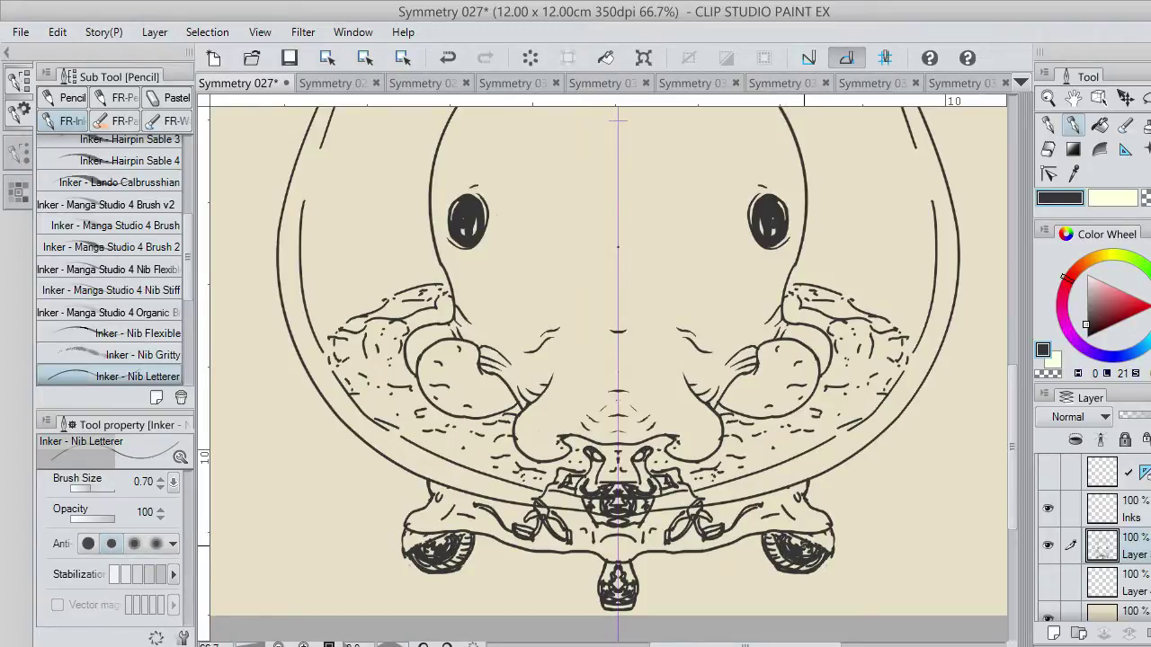
pyautogui.moveTo(837, 552)
pyautogui.mouseDown()
pyautogui.moveTo(833, 525)
pyautogui.moveTo(832, 557)
pyautogui.mouseUp()
pyautogui.hotkey('ctrl', 'z')
pyautogui.hotkey('ctrl', 'z')
# Clean up the outer edges of the ball feet with the transparent color, and switch back to dark ink
pyautogui.press('c')
pyautogui.moveTo(823, 558)
pyautogui.mouseDown()
pyautogui.moveTo(834, 523)
pyautogui.moveTo(829, 557)
pyautogui.mouseUp()
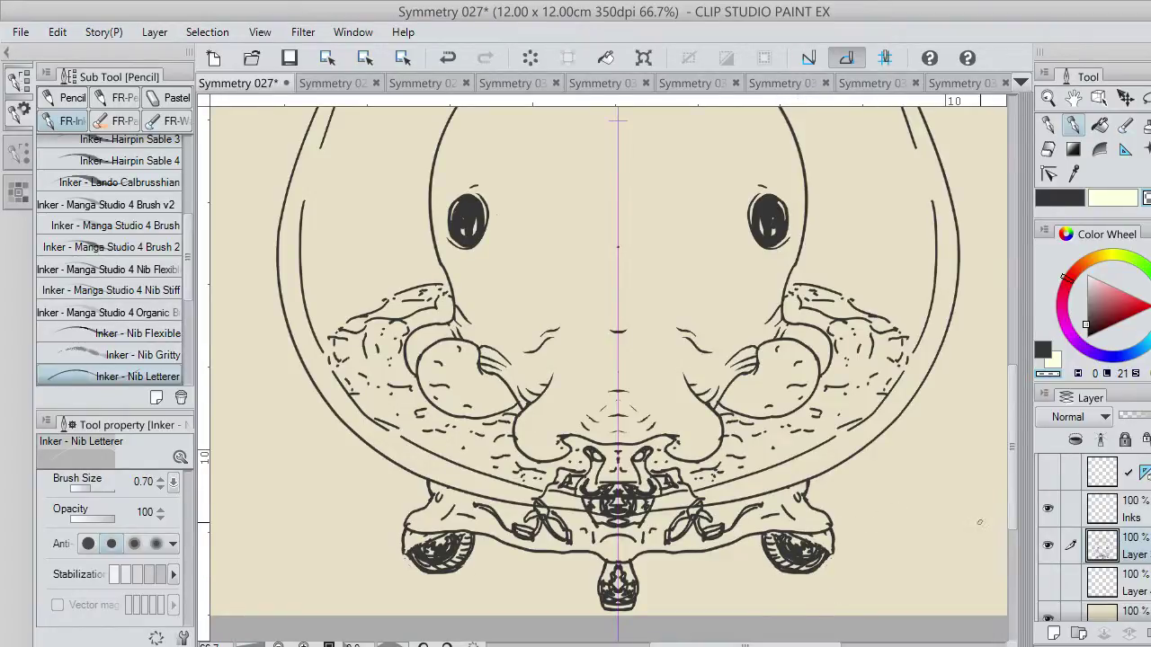
pyautogui.moveTo(1011, 505)
pyautogui.mouseDown()
pyautogui.moveTo(1002, 464)
pyautogui.moveTo(1001, 506)
pyautogui.moveTo(998, 492)
pyautogui.mouseUp()
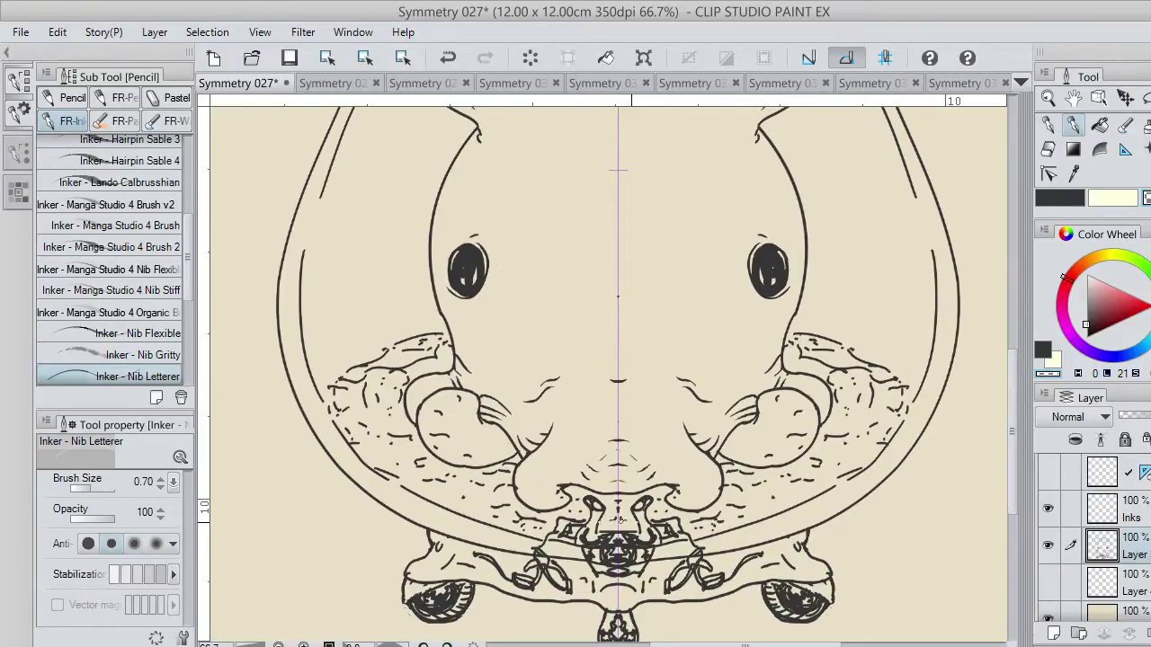
pyautogui.hotkey('ctrl', 'z')
pyautogui.click(1055, 198)
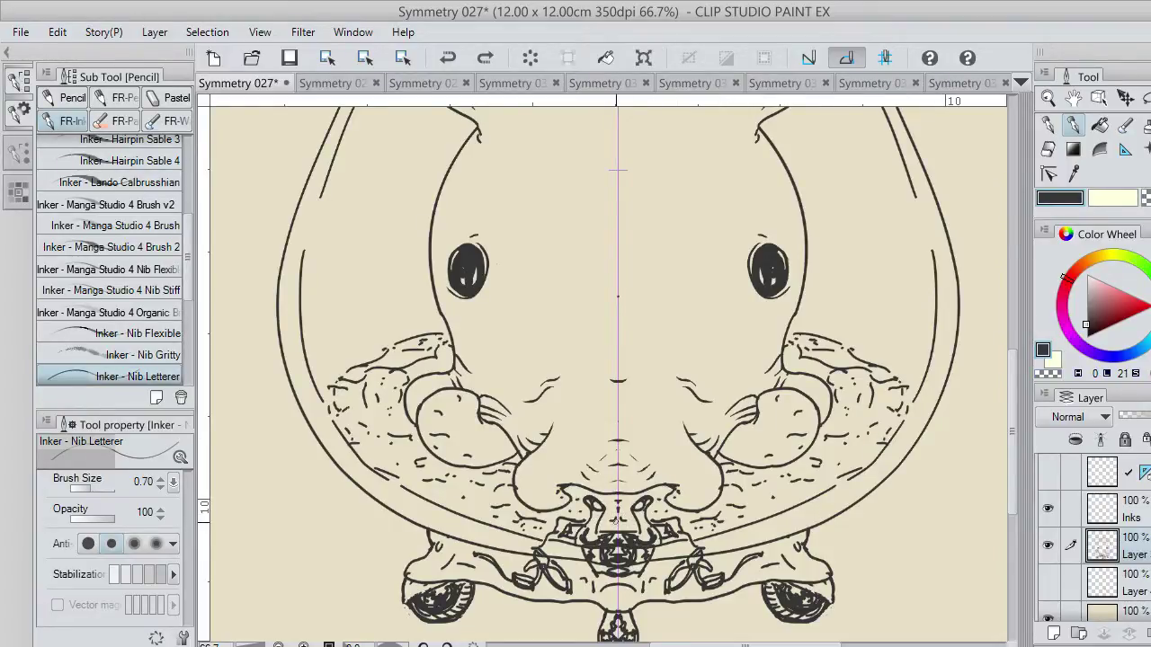
# Ink short crossbar details between the two small columns of the stand's central ornament
pyautogui.moveTo(602, 518)
pyautogui.mouseDown()
pyautogui.moveTo(624, 521)
pyautogui.moveTo(607, 530)
pyautogui.moveTo(620, 531)
pyautogui.mouseUp()
pyautogui.hotkey('ctrl', 'z')
pyautogui.moveTo(618, 520); pyautogui.dragTo(631, 518)
pyautogui.hotkey('ctrl', 'z')
# Add small stepped outlines beside the columns on the outer edges of the central ornament
pyautogui.moveTo(652, 514); pyautogui.dragTo(662, 531)
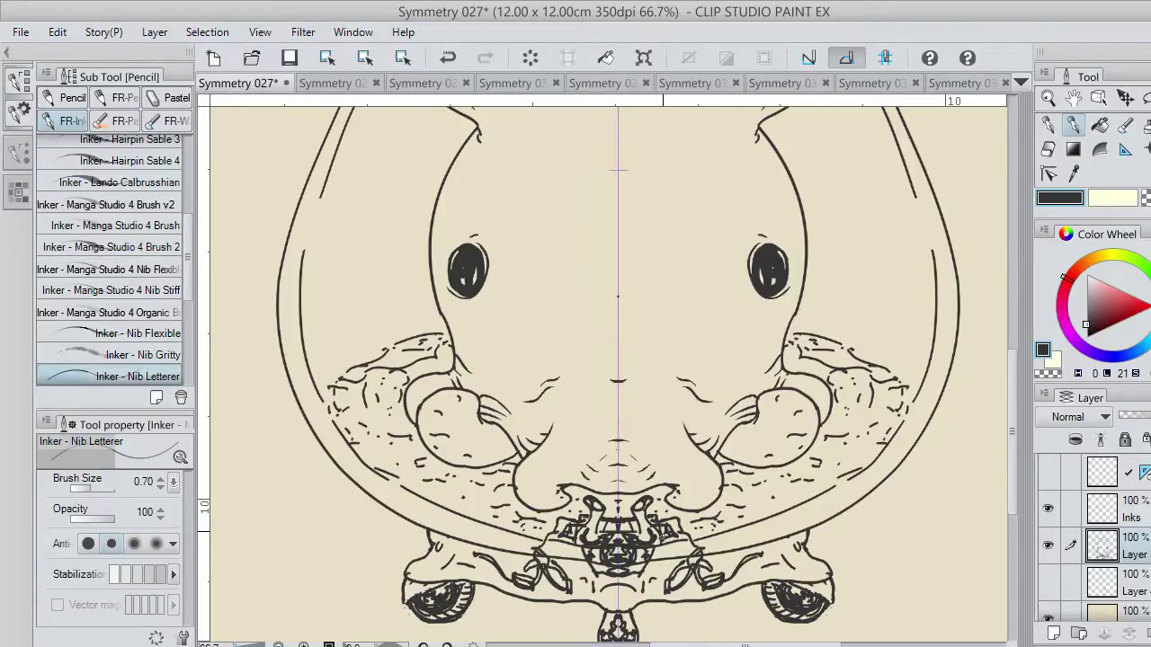
pyautogui.hotkey('ctrl', 'z')
pyautogui.moveTo(674, 537); pyautogui.dragTo(682, 535)
pyautogui.hotkey('ctrl', 'z')
pyautogui.moveTo(676, 533); pyautogui.dragTo(686, 539)
# Ink a horizontal band extending outward from the round center of the ornament, correcting its lines with the transparent color
pyautogui.moveTo(645, 566); pyautogui.dragTo(680, 562)
pyautogui.click(1146, 198)
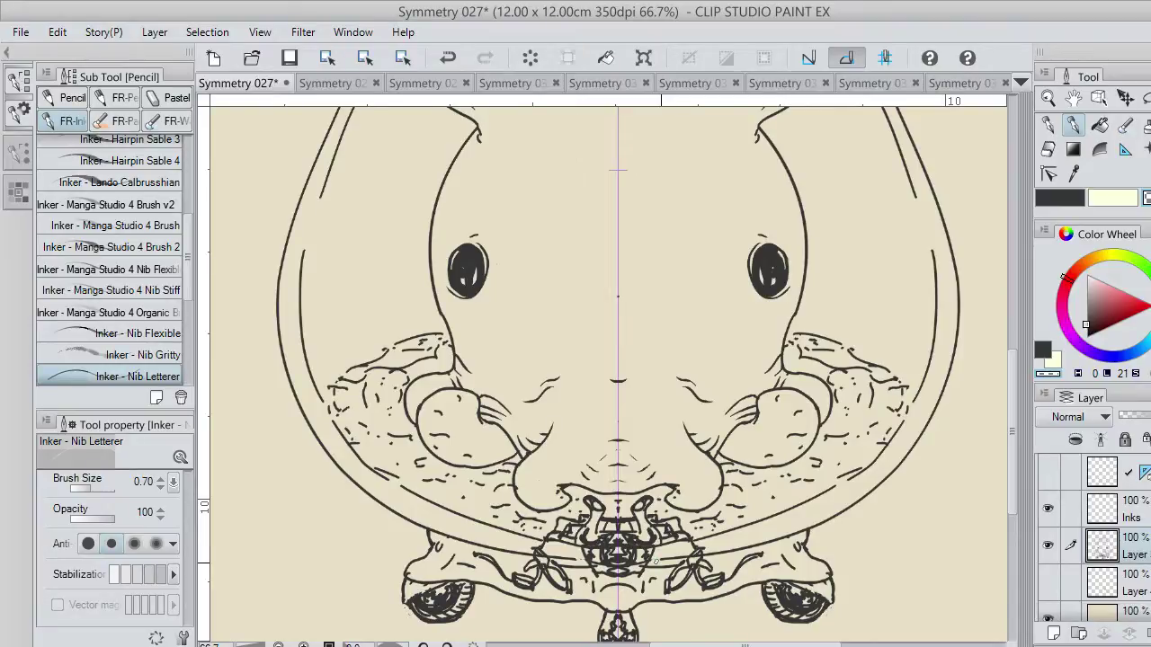
pyautogui.moveTo(656, 561); pyautogui.dragTo(689, 560)
pyautogui.press('c')
pyautogui.moveTo(656, 559); pyautogui.dragTo(696, 556)
pyautogui.hotkey('ctrl', 'z')
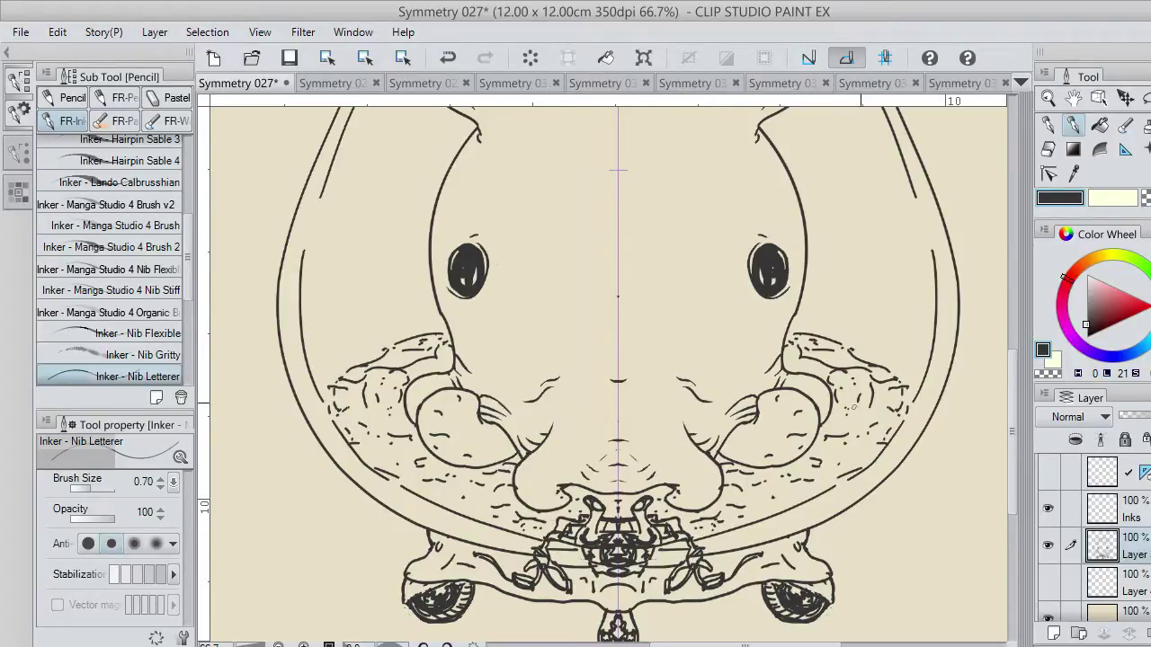
# Erase the lines crossing inside the ornament's band with the transparent color, and re-ink its interior in dark ink
pyautogui.press('c')
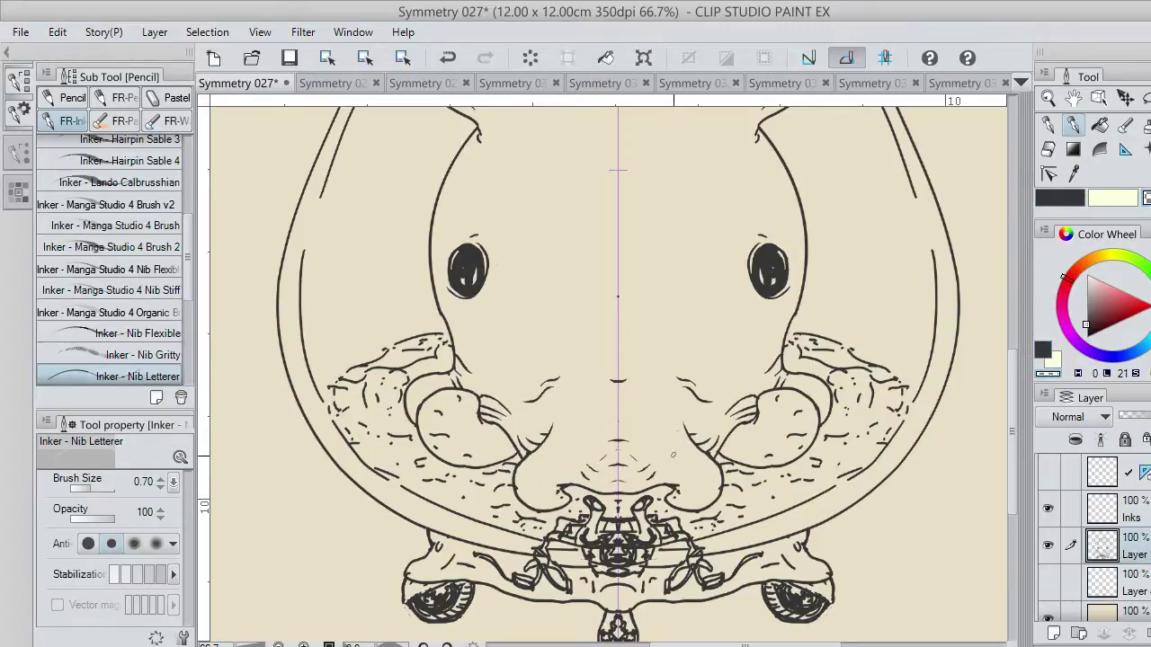
pyautogui.moveTo(572, 544)
pyautogui.mouseDown()
pyautogui.moveTo(606, 551)
pyautogui.moveTo(550, 548)
pyautogui.mouseUp()
pyautogui.hotkey('ctrl', 'z')
pyautogui.hotkey('ctrl', 'z')
pyautogui.hotkey('ctrl', 'z')
pyautogui.hotkey('ctrl', 'z')
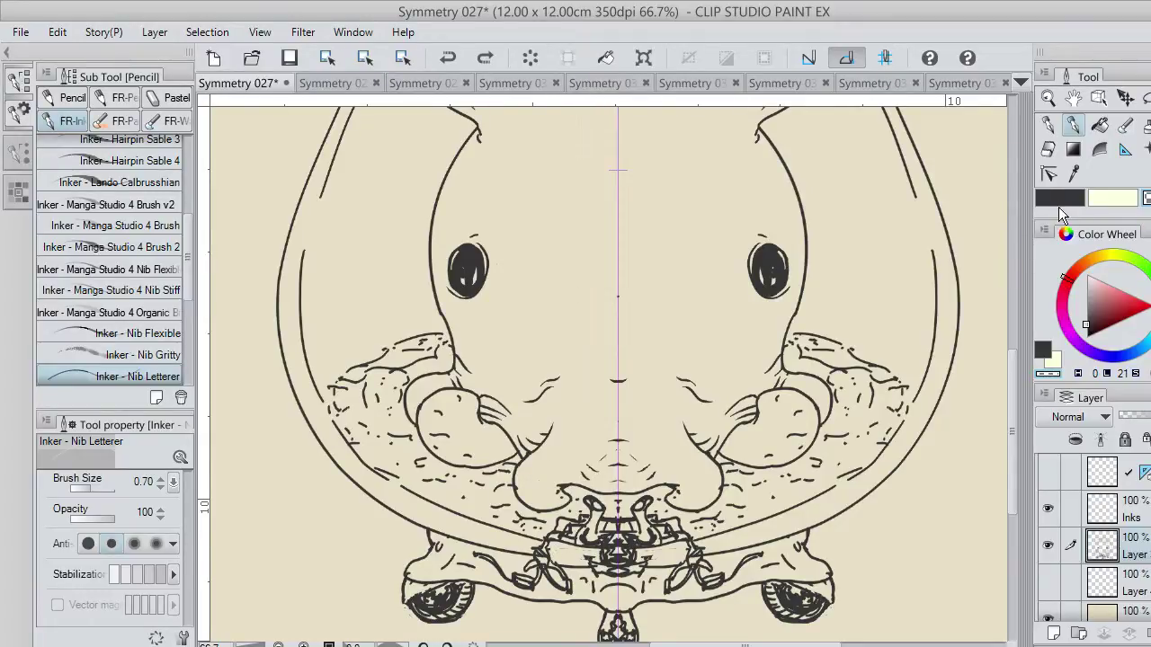
pyautogui.click(1065, 199)
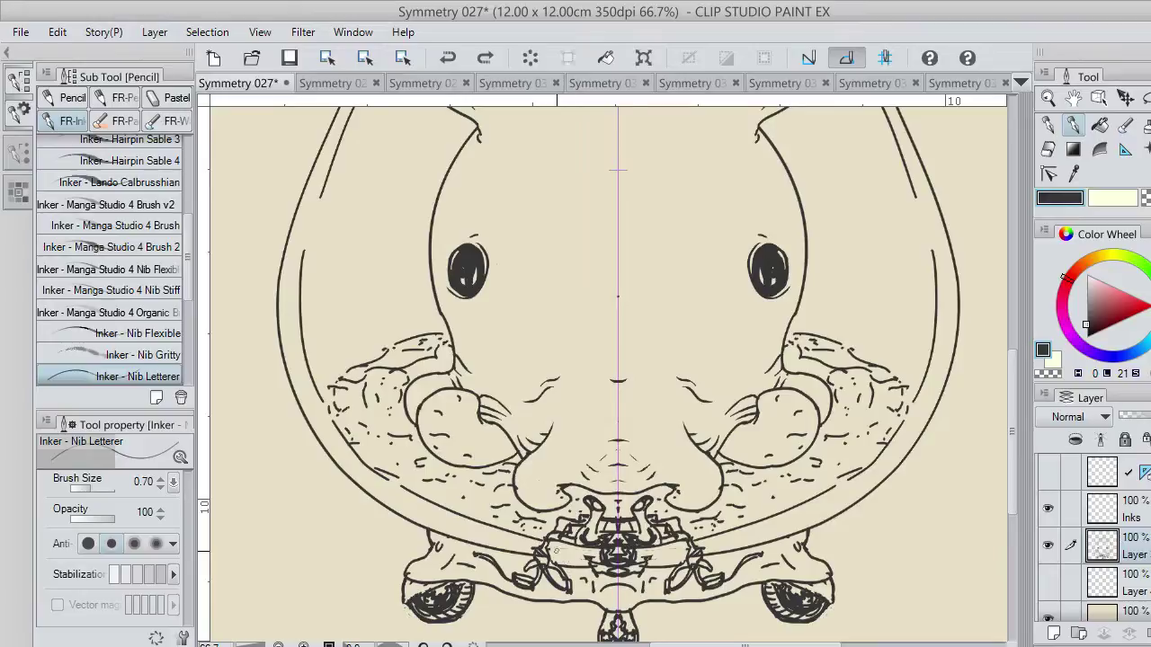
pyautogui.moveTo(550, 551); pyautogui.dragTo(590, 560)
# Add a few short dashes to the middle and front of the jar's opening, and save the drawing
pyautogui.moveTo(1014, 406); pyautogui.dragTo(1017, 348)
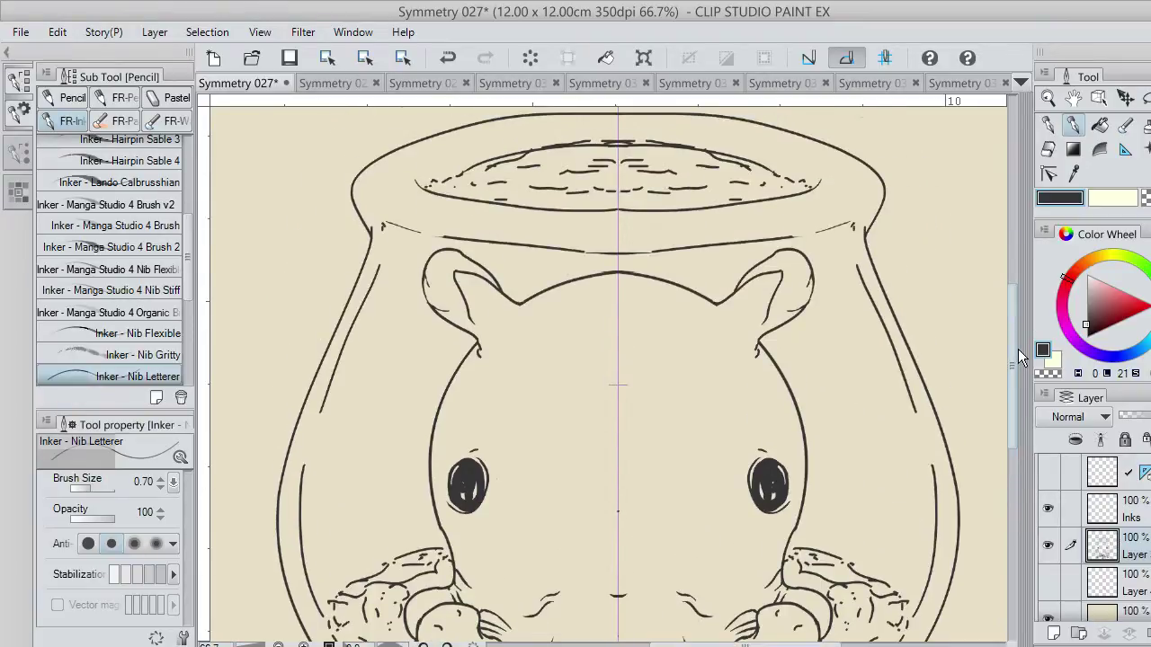
pyautogui.scroll(3, 1018, 347)
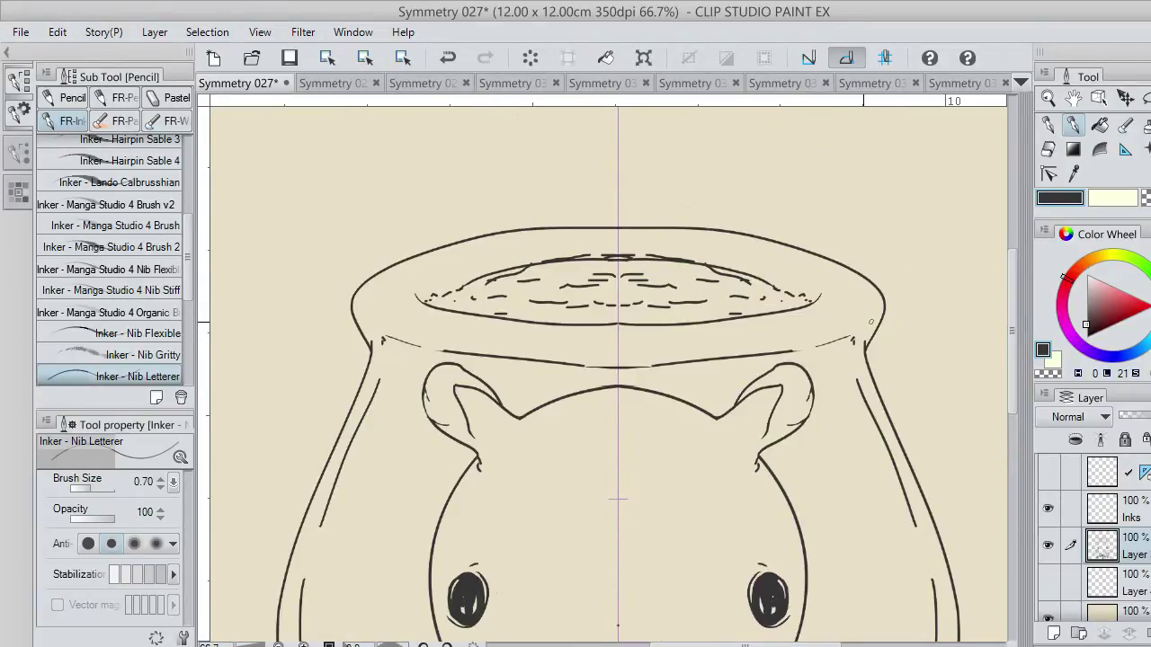
pyautogui.moveTo(608, 295); pyautogui.dragTo(623, 294)
pyautogui.hotkey('ctrl', 'z')
pyautogui.moveTo(529, 320); pyautogui.dragTo(558, 317)
pyautogui.hotkey('ctrl', 'z')
pyautogui.click(291, 58)
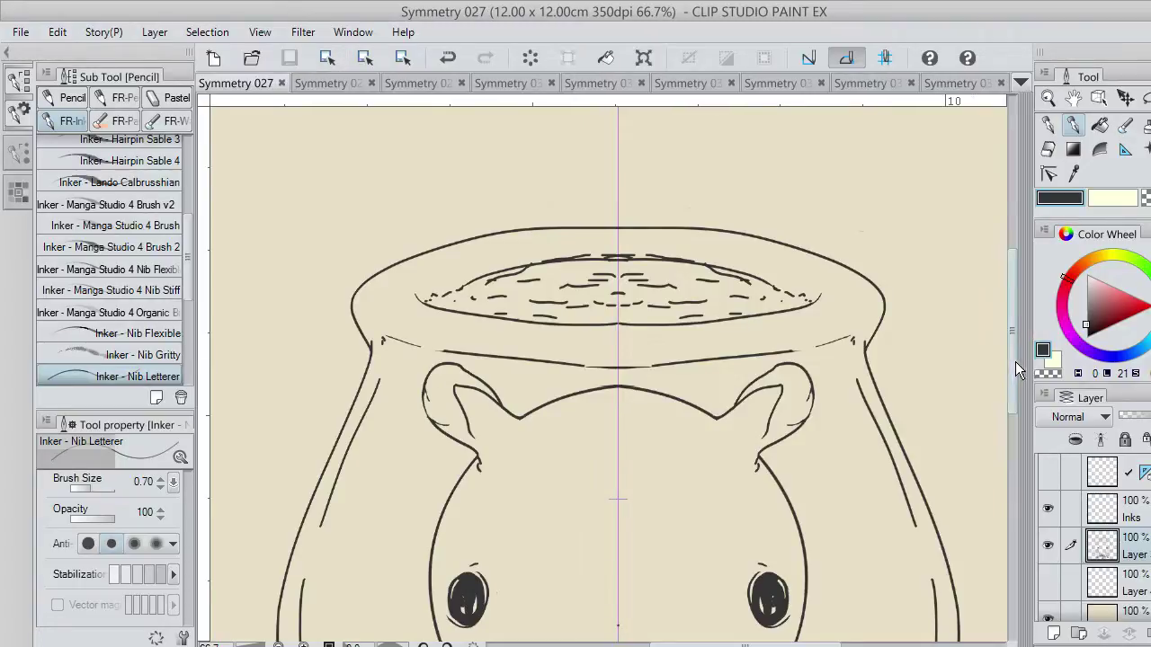
# Ink a small curled scroll ornament above the stand's center foot and extra strokes on the leaves beside it
pyautogui.moveTo(1016, 363); pyautogui.dragTo(1012, 463)
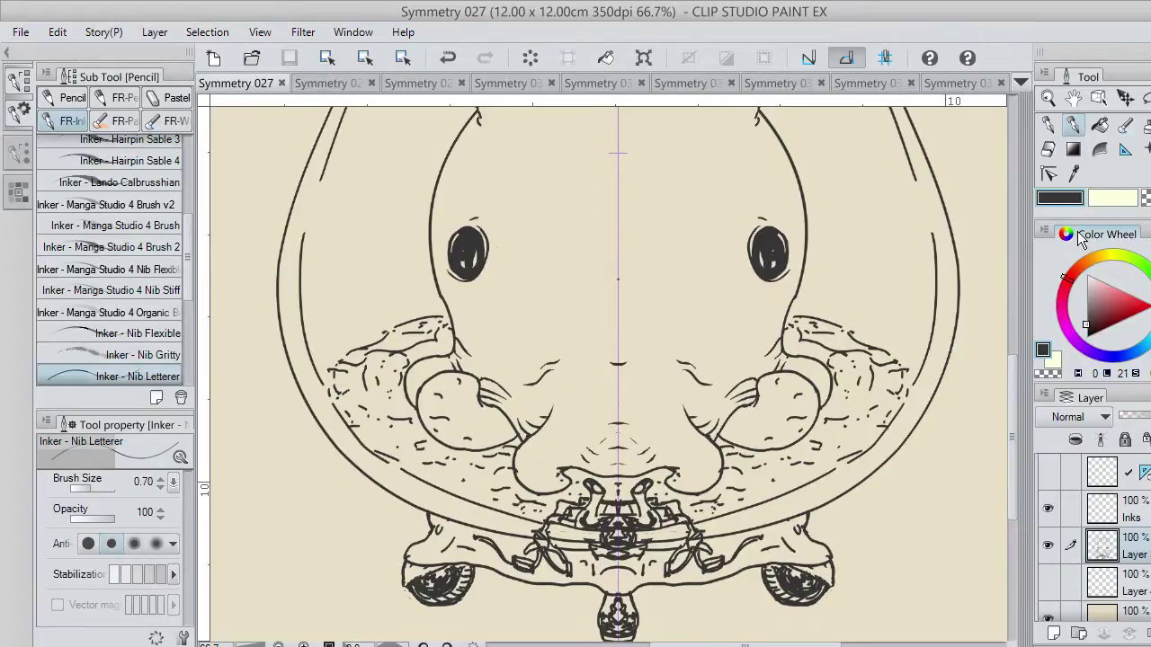
pyautogui.hotkey('ctrl', 'z')
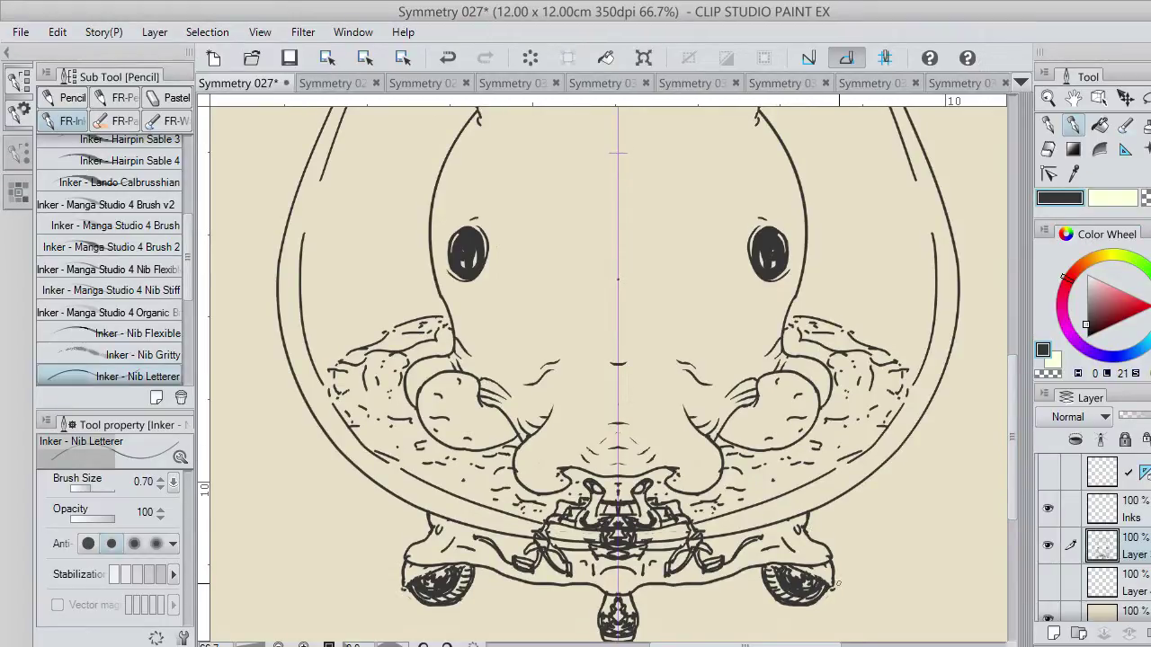
pyautogui.hotkey('ctrl', 'y')
pyautogui.moveTo(629, 576); pyautogui.dragTo(662, 567)
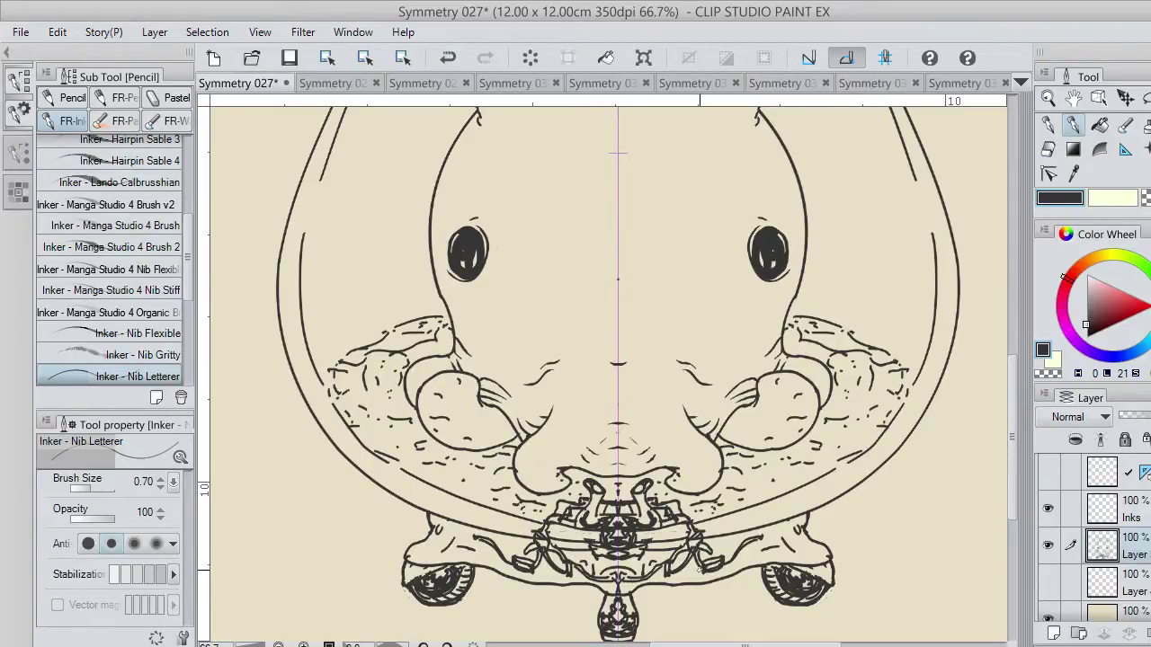
pyautogui.hotkey('ctrl', 'z')
pyautogui.moveTo(621, 581); pyautogui.dragTo(656, 563)
pyautogui.hotkey('ctrl', 'z')
pyautogui.hotkey('ctrl', 'z')
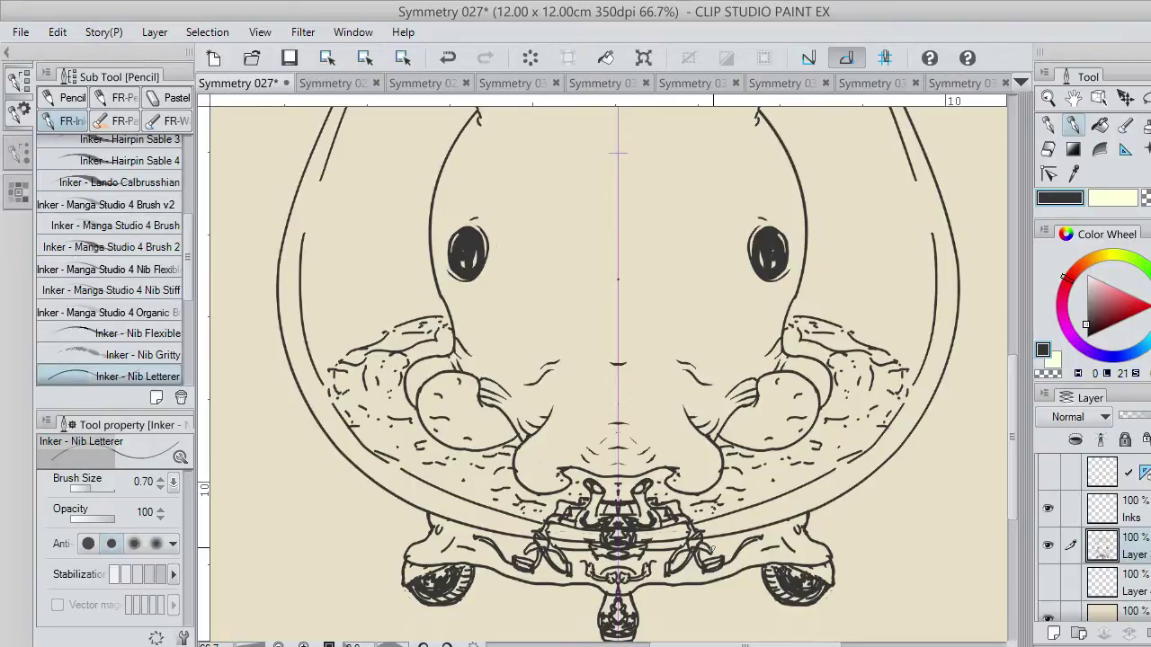
pyautogui.hotkey('ctrl', 'z')
pyautogui.moveTo(719, 549); pyautogui.dragTo(735, 541)
pyautogui.moveTo(804, 524)
pyautogui.mouseDown()
pyautogui.moveTo(849, 507)
pyautogui.moveTo(880, 459)
pyautogui.mouseUp()
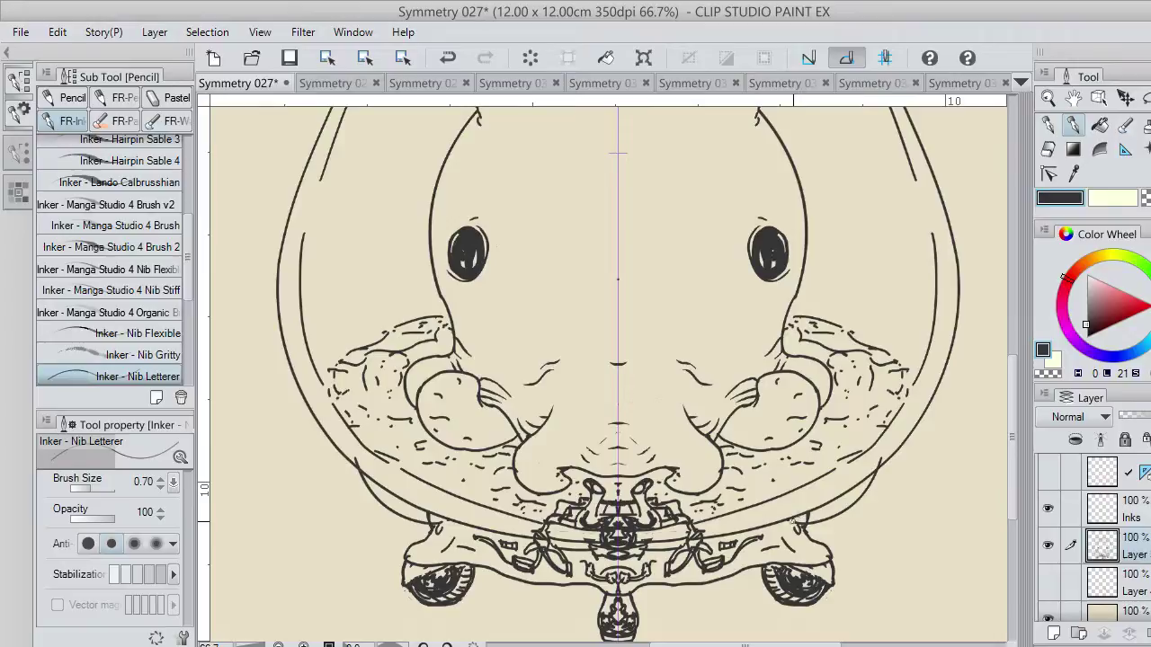
pyautogui.moveTo(806, 517); pyautogui.dragTo(855, 490)
pyautogui.hotkey('ctrl', 'z')
pyautogui.hotkey('ctrl', 'z')
# Ink a slim double-lined arm reaching outward from each upper corner of the stand, ending in a small round joint
pyautogui.moveTo(794, 520); pyautogui.dragTo(899, 506)
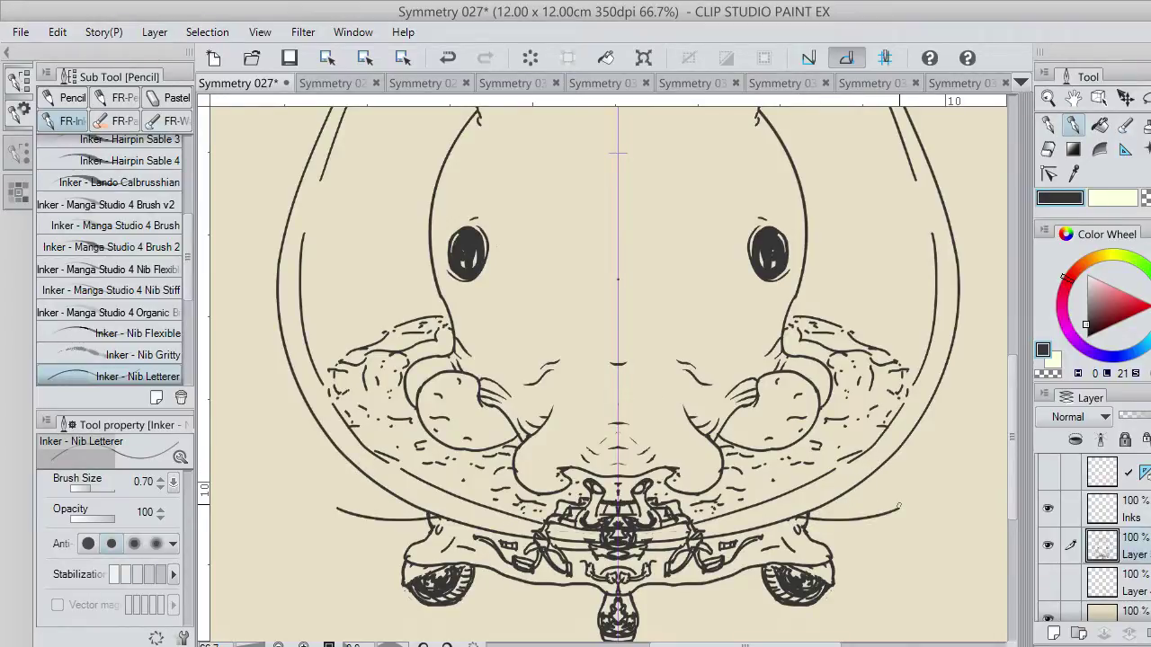
pyautogui.moveTo(806, 526)
pyautogui.mouseDown()
pyautogui.moveTo(910, 514)
pyautogui.moveTo(951, 383)
pyautogui.mouseUp()
pyautogui.hotkey('ctrl', 'z')
pyautogui.hotkey('ctrl', 'z')
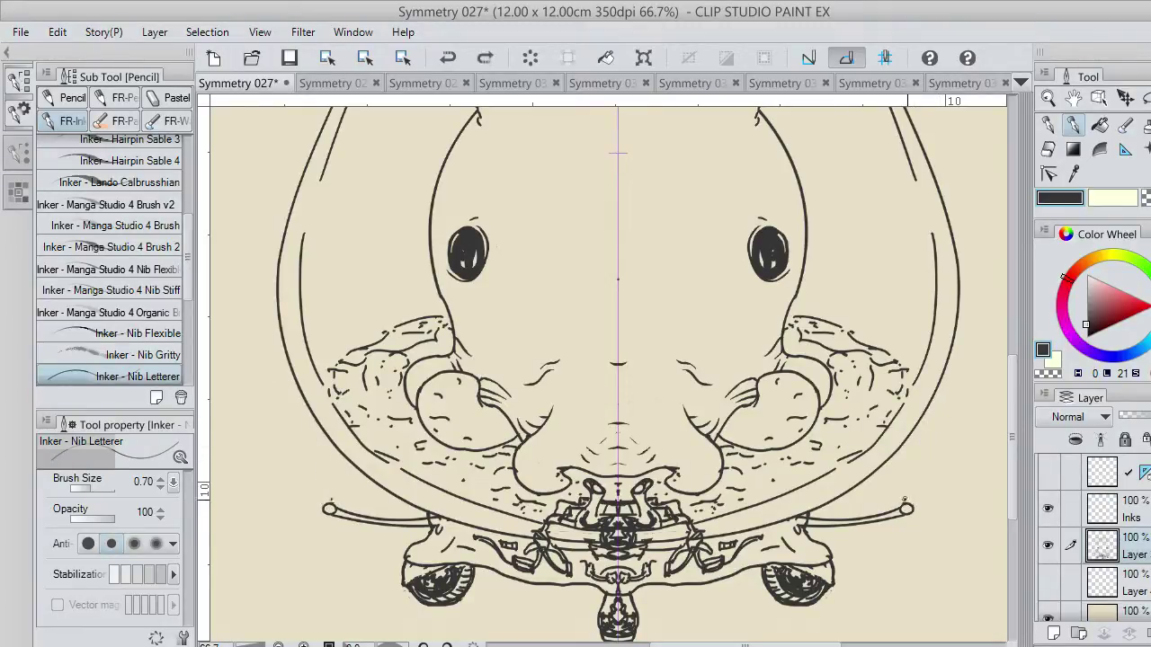
# Ink a double-lined upper arm segment rising from each round joint alongside the jar wall
pyautogui.moveTo(910, 505)
pyautogui.mouseDown()
pyautogui.moveTo(939, 454)
pyautogui.moveTo(943, 413)
pyautogui.mouseUp()
pyautogui.hotkey('ctrl', 'z')
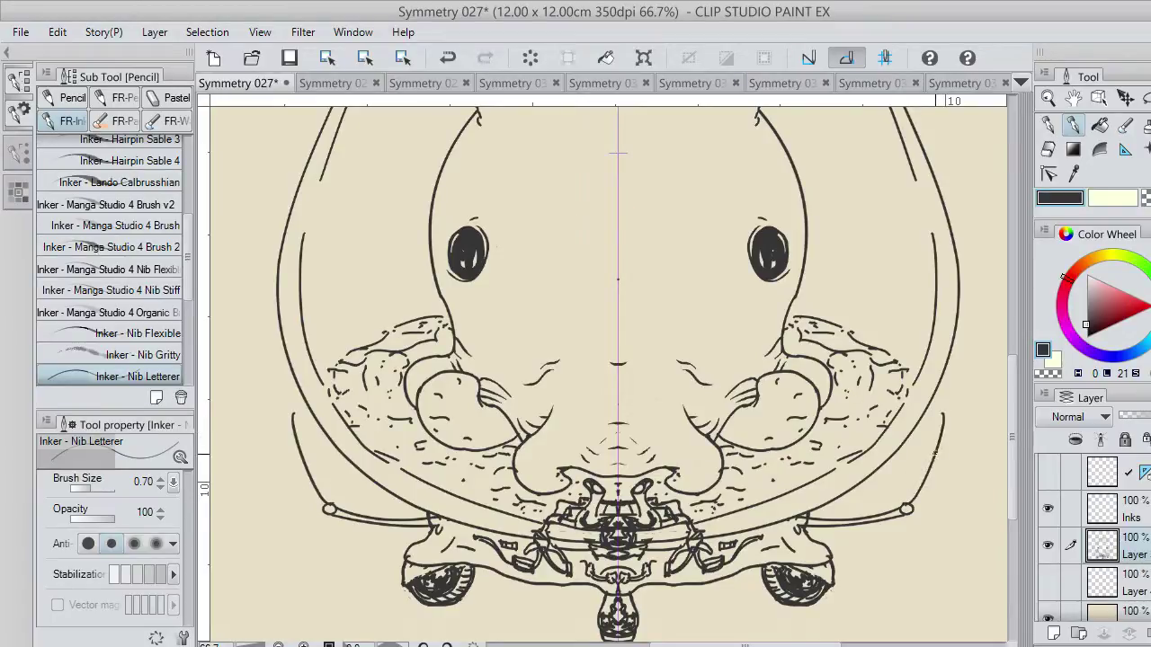
pyautogui.moveTo(912, 507); pyautogui.dragTo(949, 426)
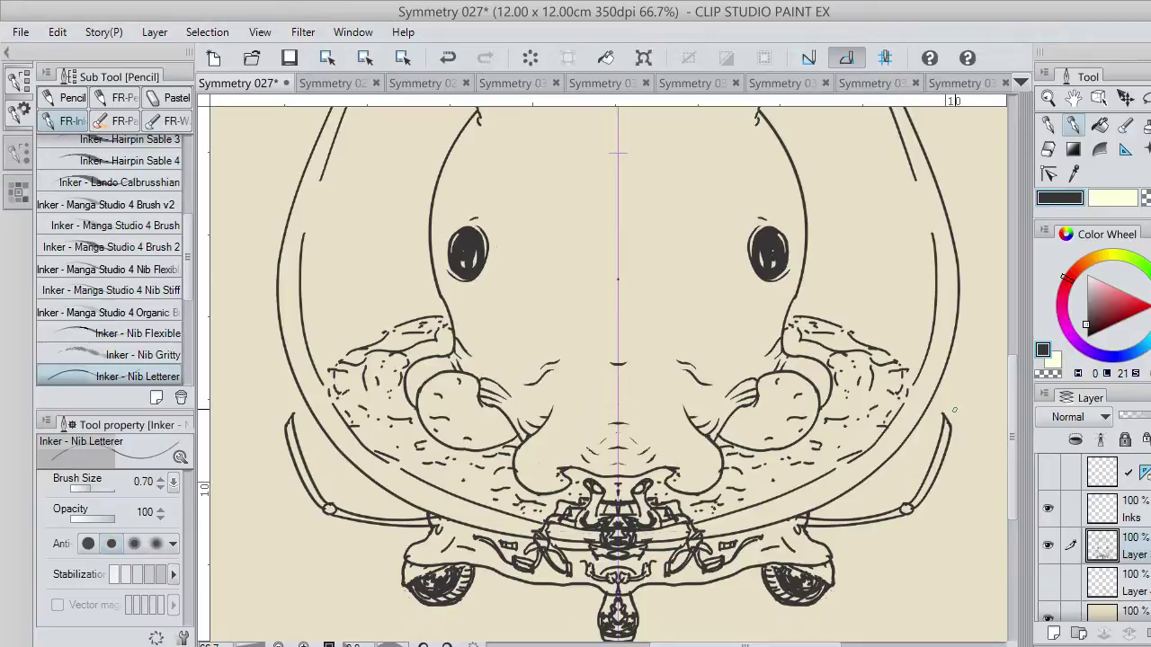
# Outline a rounded, square pad at the upper end of each arm, with the arm's curved tip reaching into it
pyautogui.moveTo(949, 366)
pyautogui.mouseDown()
pyautogui.moveTo(905, 398)
pyautogui.moveTo(914, 376)
pyautogui.moveTo(912, 400)
pyautogui.moveTo(981, 427)
pyautogui.mouseUp()
pyautogui.hotkey('ctrl', 'z')
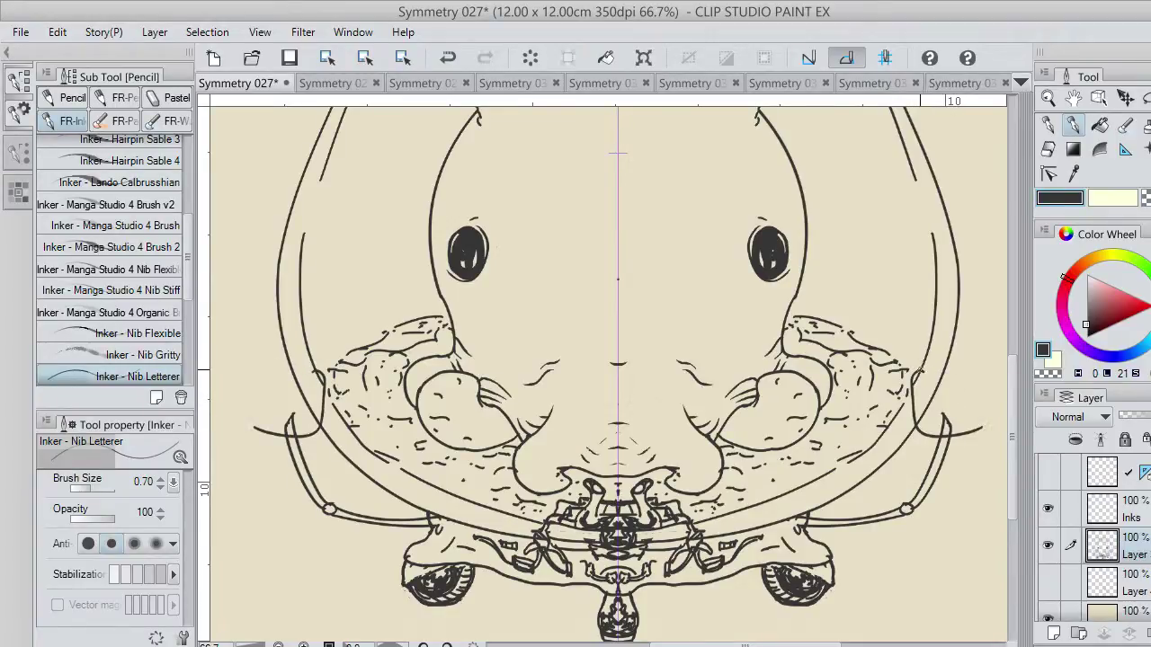
pyautogui.moveTo(919, 371)
pyautogui.mouseDown()
pyautogui.moveTo(962, 362)
pyautogui.moveTo(987, 422)
pyautogui.mouseUp()
pyautogui.hotkey('ctrl', 'z')
pyautogui.moveTo(916, 370); pyautogui.dragTo(962, 366)
pyautogui.hotkey('ctrl', 'z')
pyautogui.moveTo(975, 431)
pyautogui.mouseDown()
pyautogui.moveTo(994, 404)
pyautogui.moveTo(994, 351)
pyautogui.mouseUp()
pyautogui.hotkey('ctrl', 'z')
pyautogui.hotkey('ctrl', 'z')
pyautogui.moveTo(923, 371)
pyautogui.mouseDown()
pyautogui.moveTo(995, 352)
pyautogui.moveTo(996, 414)
pyautogui.mouseUp()
pyautogui.hotkey('ctrl', 'z')
pyautogui.hotkey('ctrl', 'z')
pyautogui.moveTo(919, 370)
pyautogui.mouseDown()
pyautogui.moveTo(980, 359)
pyautogui.moveTo(935, 369)
pyautogui.moveTo(997, 399)
pyautogui.moveTo(951, 402)
pyautogui.moveTo(944, 417)
pyautogui.moveTo(968, 394)
pyautogui.moveTo(949, 421)
pyautogui.mouseUp()
pyautogui.hotkey('ctrl', 'z')
pyautogui.hotkey('ctrl', 'z')
pyautogui.hotkey('ctrl', 'z')
pyautogui.hotkey('ctrl', 'z')
pyautogui.hotkey('ctrl', 'z')
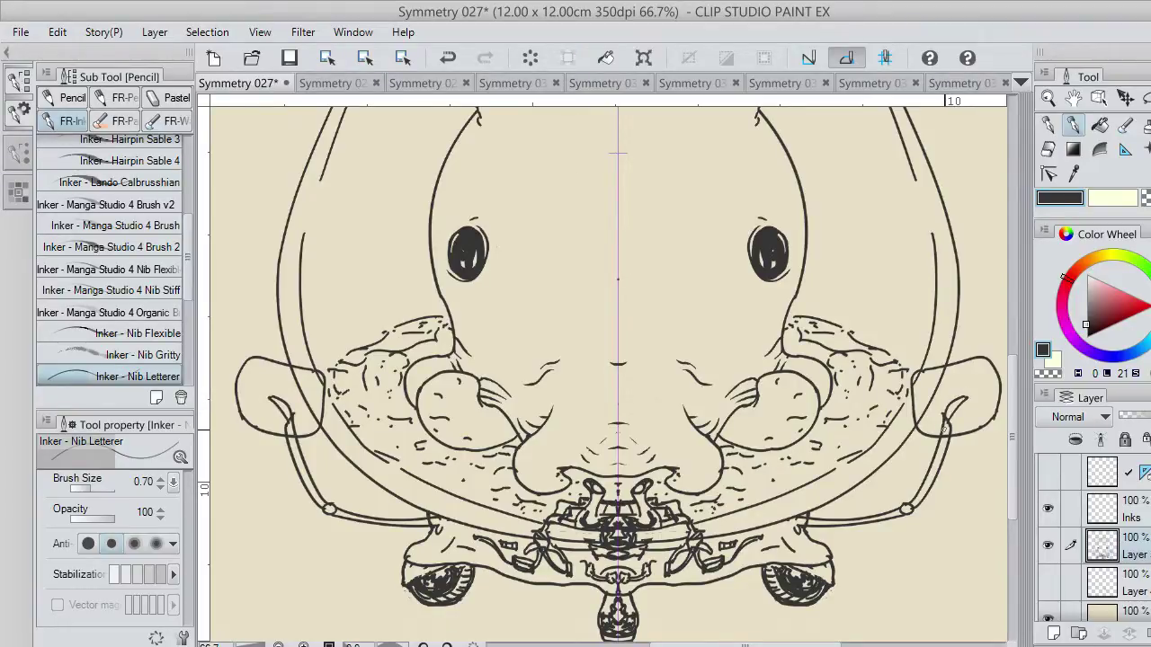
# Ink a small rectangular fitting at each arm's tip, and erase the jar lines overlapping the pads
pyautogui.hotkey('ctrl', 'z')
pyautogui.moveTo(955, 413); pyautogui.dragTo(947, 419)
pyautogui.hotkey('ctrl', 'z')
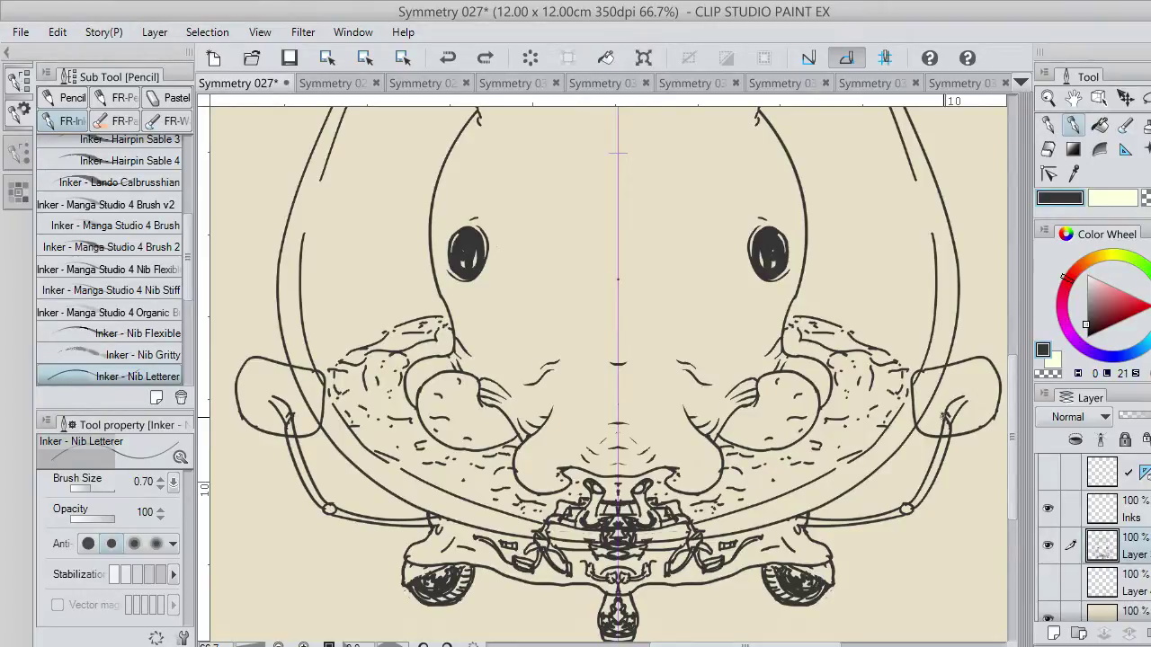
pyautogui.moveTo(945, 417); pyautogui.dragTo(966, 400)
pyautogui.moveTo(956, 393)
pyautogui.mouseDown()
pyautogui.moveTo(964, 406)
pyautogui.moveTo(950, 402)
pyautogui.moveTo(979, 389)
pyautogui.moveTo(979, 402)
pyautogui.moveTo(947, 407)
pyautogui.mouseUp()
pyautogui.hotkey('ctrl', 'z')
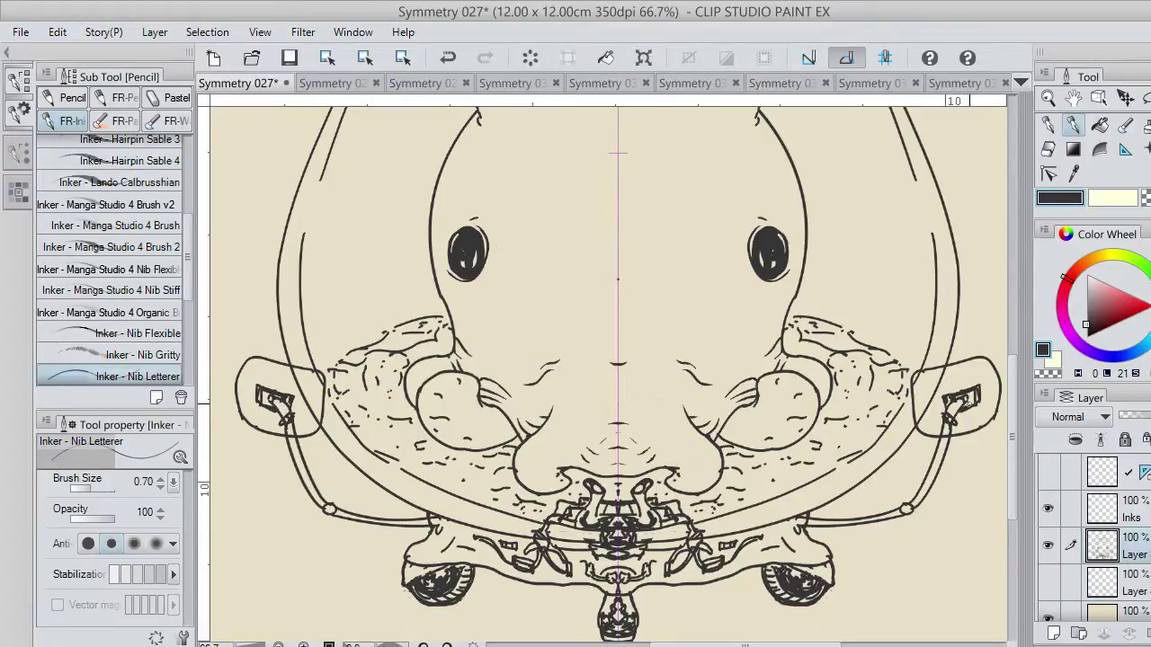
pyautogui.click(1085, 324)
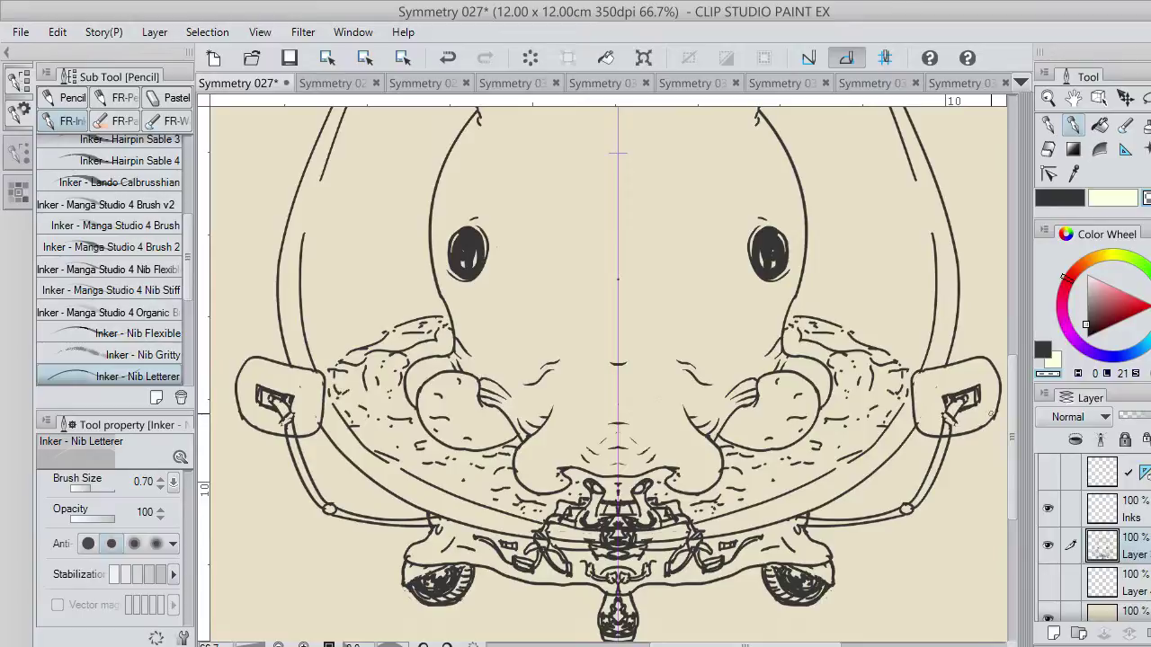
pyautogui.click(1068, 205)
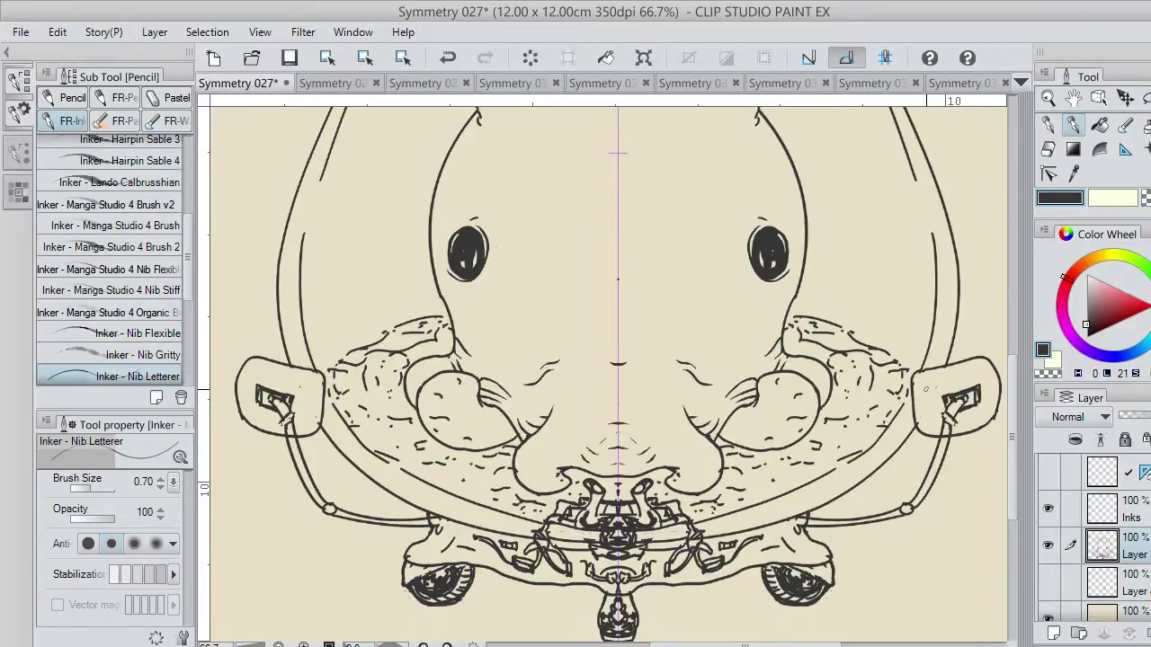
# Hatch short fur-like strokes around the rectangular fitting inside each pad
pyautogui.moveTo(926, 388)
pyautogui.mouseDown()
pyautogui.moveTo(989, 374)
pyautogui.moveTo(980, 410)
pyautogui.mouseUp()
pyautogui.moveTo(935, 416)
pyautogui.mouseDown()
pyautogui.moveTo(934, 426)
pyautogui.moveTo(963, 423)
pyautogui.moveTo(989, 403)
pyautogui.mouseUp()
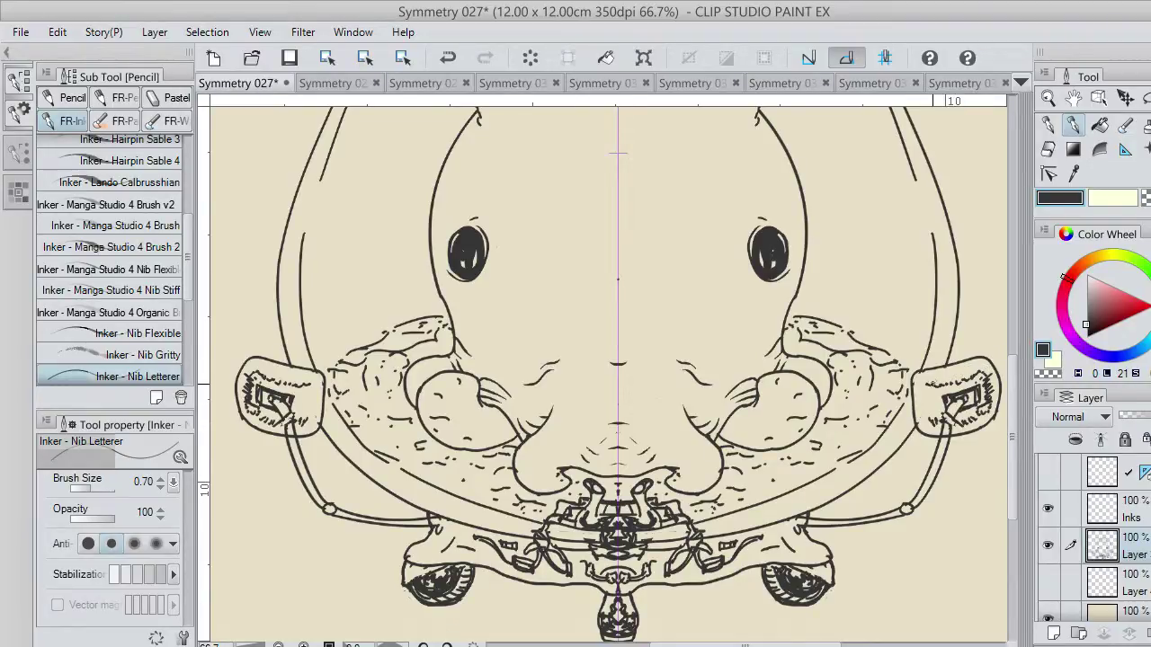
pyautogui.hotkey('ctrl', 'z')
pyautogui.moveTo(926, 387)
pyautogui.mouseDown()
pyautogui.moveTo(984, 371)
pyautogui.moveTo(924, 388)
pyautogui.moveTo(925, 409)
pyautogui.moveTo(1002, 400)
pyautogui.moveTo(991, 398)
pyautogui.mouseUp()
pyautogui.click(980, 370)
pyautogui.hotkey('ctrl', 'z')
pyautogui.hotkey('ctrl', 'z')
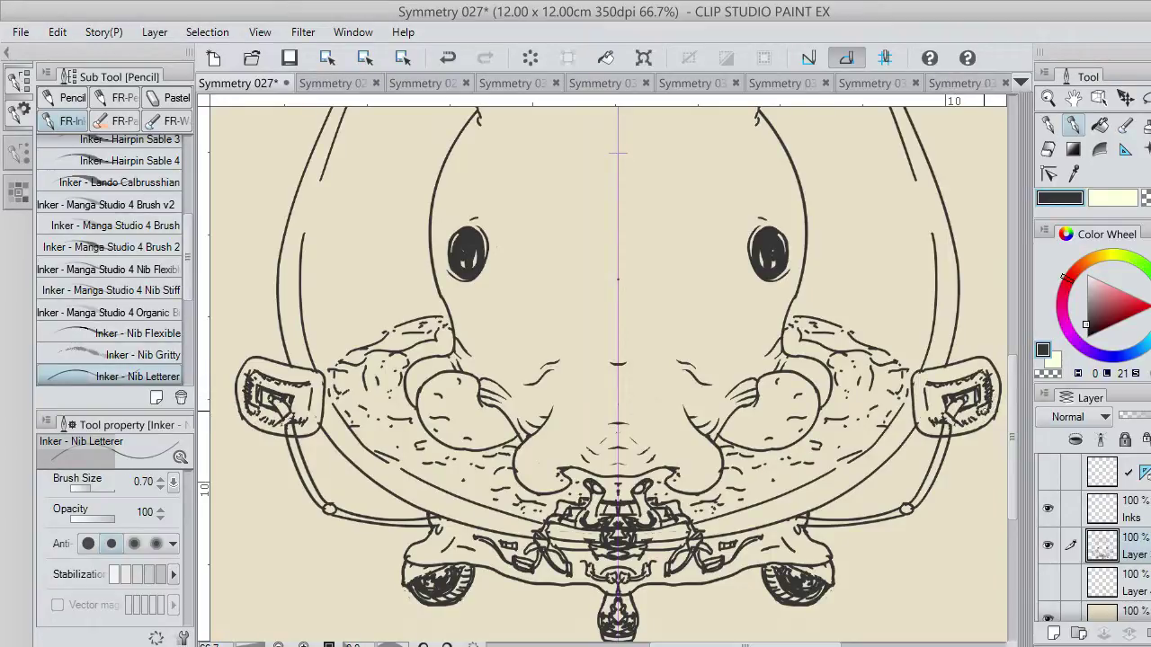
pyautogui.hotkey('ctrl', 'z')
pyautogui.hotkey('ctrl', 'z')
# Erase the short fur-like strokes around the rectangular fitting inside each pad, and return to the dark ink colour
pyautogui.press('c')
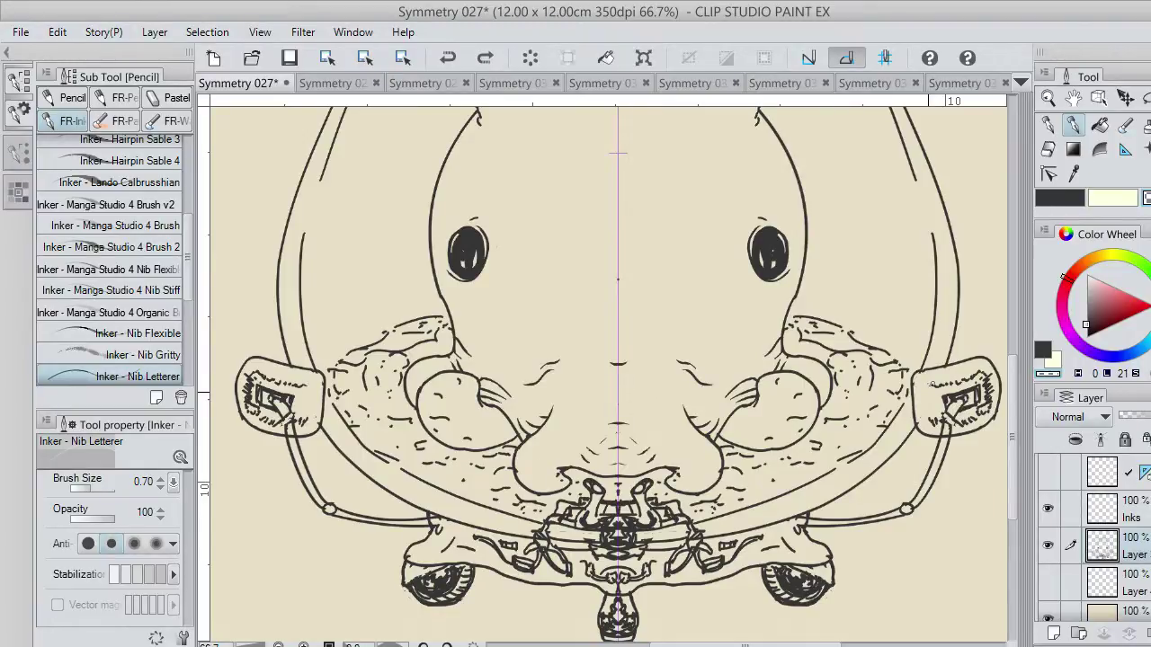
pyautogui.hotkey('ctrl', 'y')
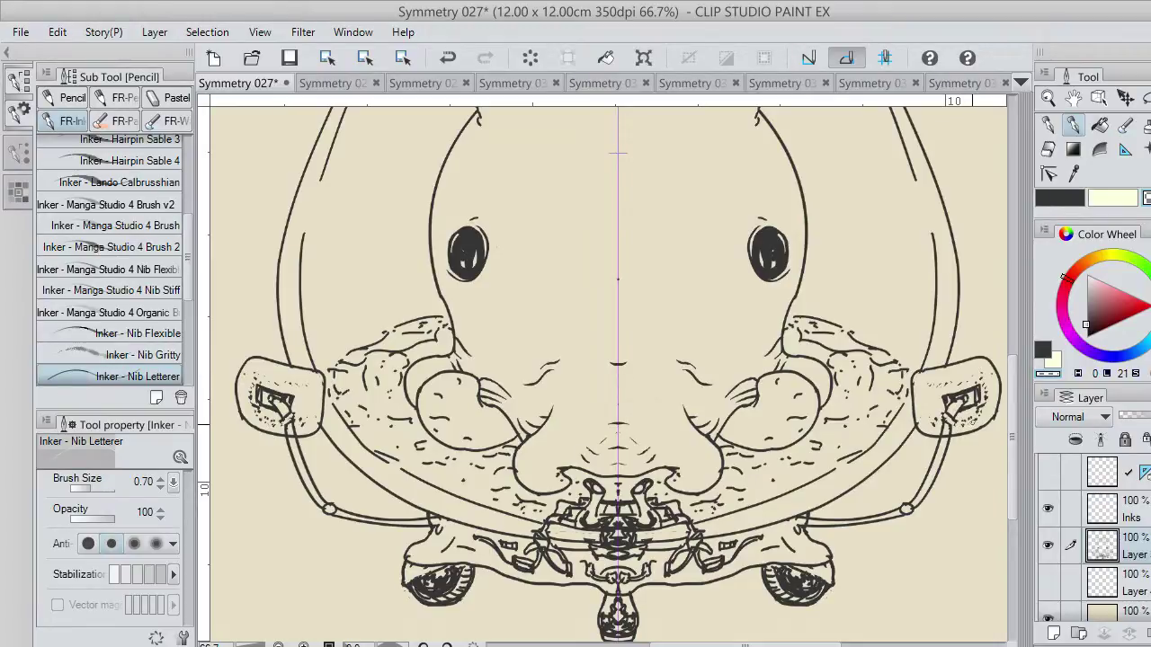
pyautogui.click(1061, 203)
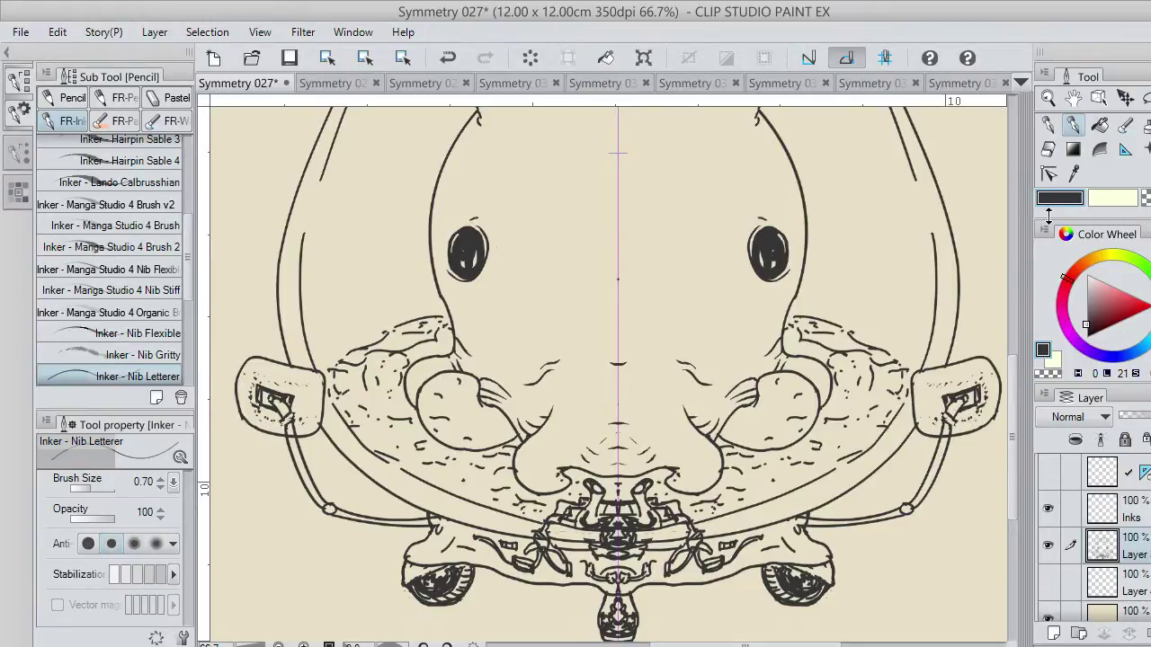
pyautogui.moveTo(980, 370); pyautogui.dragTo(983, 410)
pyautogui.hotkey('ctrl', 'z')
pyautogui.moveTo(985, 371); pyautogui.dragTo(979, 422)
pyautogui.hotkey('ctrl', 'z')
# Ink a small collar on each arm just below the fitting in the pad, and a small circle inside each round elbow joint
pyautogui.moveTo(948, 414); pyautogui.dragTo(942, 419)
pyautogui.moveTo(903, 506)
pyautogui.mouseDown()
pyautogui.moveTo(920, 508)
pyautogui.moveTo(908, 510)
pyautogui.mouseUp()
pyautogui.hotkey('ctrl', 'z')
pyautogui.hotkey('ctrl', 'z')
pyautogui.hotkey('ctrl', 'z')
pyautogui.hotkey('ctrl', 'z')
pyautogui.hotkey('ctrl', 'z')
pyautogui.hotkey('ctrl', 'z')
pyautogui.hotkey('ctrl', 'z')
pyautogui.hotkey('ctrl', 'z')
pyautogui.hotkey('ctrl', 'z')
pyautogui.moveTo(901, 515); pyautogui.dragTo(907, 508)
pyautogui.press('c')
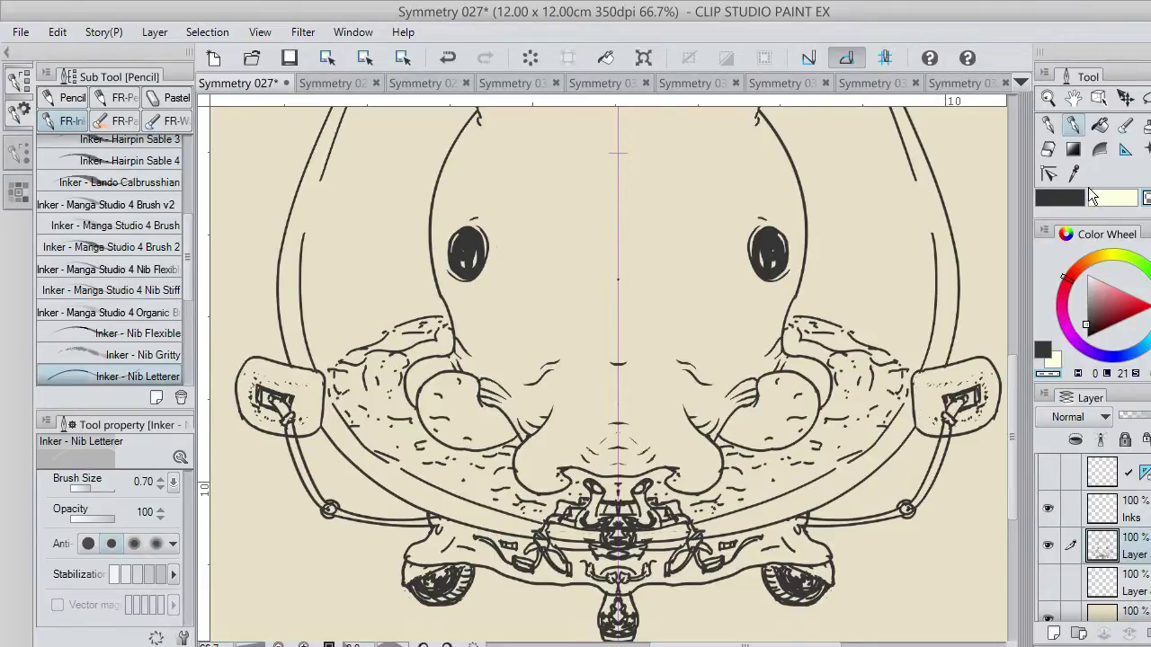
# Thicken the side edge of each pad facing the jar, and ink a second line along the pad's upper edge
pyautogui.press('c')
pyautogui.moveTo(915, 378)
pyautogui.mouseDown()
pyautogui.moveTo(980, 359)
pyautogui.moveTo(913, 387)
pyautogui.moveTo(919, 422)
pyautogui.mouseUp()
pyautogui.hotkey('ctrl', 'z')
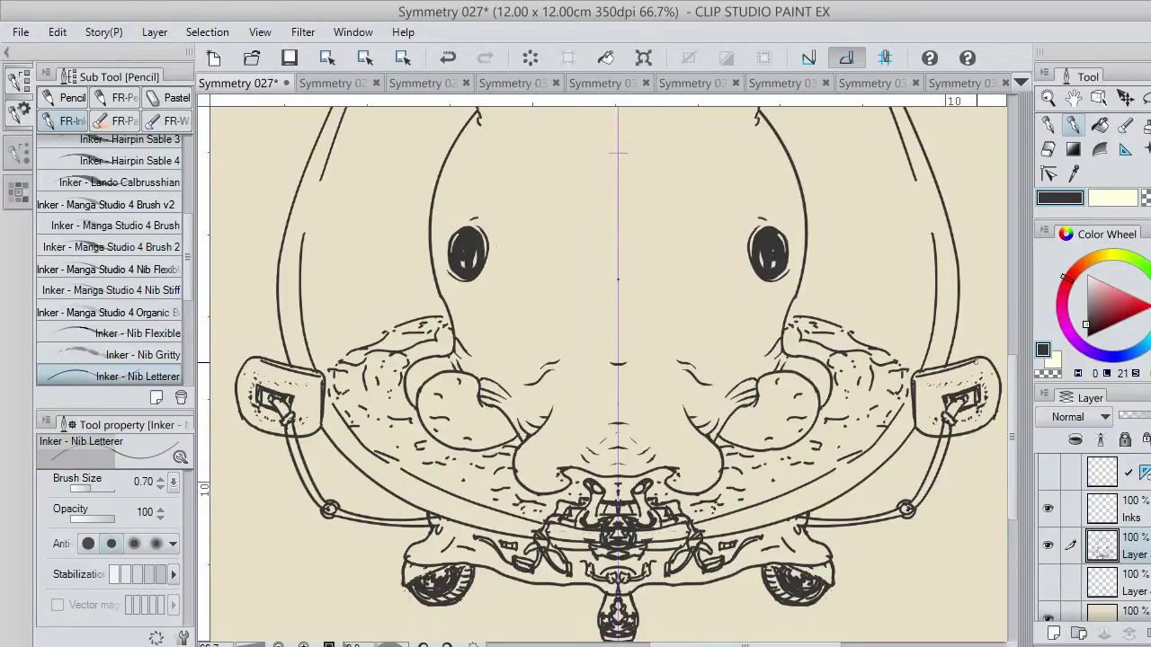
pyautogui.moveTo(975, 363)
pyautogui.mouseDown()
pyautogui.moveTo(992, 359)
pyautogui.moveTo(996, 401)
pyautogui.moveTo(998, 385)
pyautogui.moveTo(984, 387)
pyautogui.mouseUp()
pyautogui.hotkey('ctrl', 'z')
pyautogui.hotkey('ctrl', 'z')
pyautogui.hotkey('ctrl', 'z')
pyautogui.hotkey('ctrl', 'z')
# Ink a small rounded socket where each lower arm meets the stand just beneath the jar wall
pyautogui.click(1144, 200)
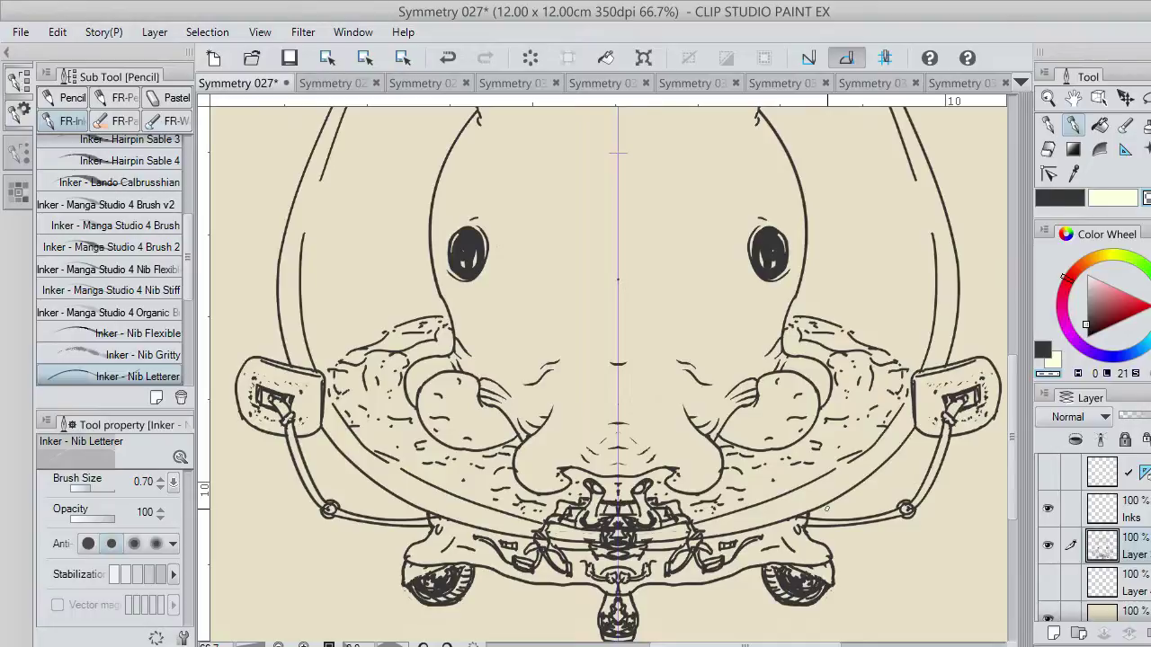
pyautogui.scroll(3, 826, 510)
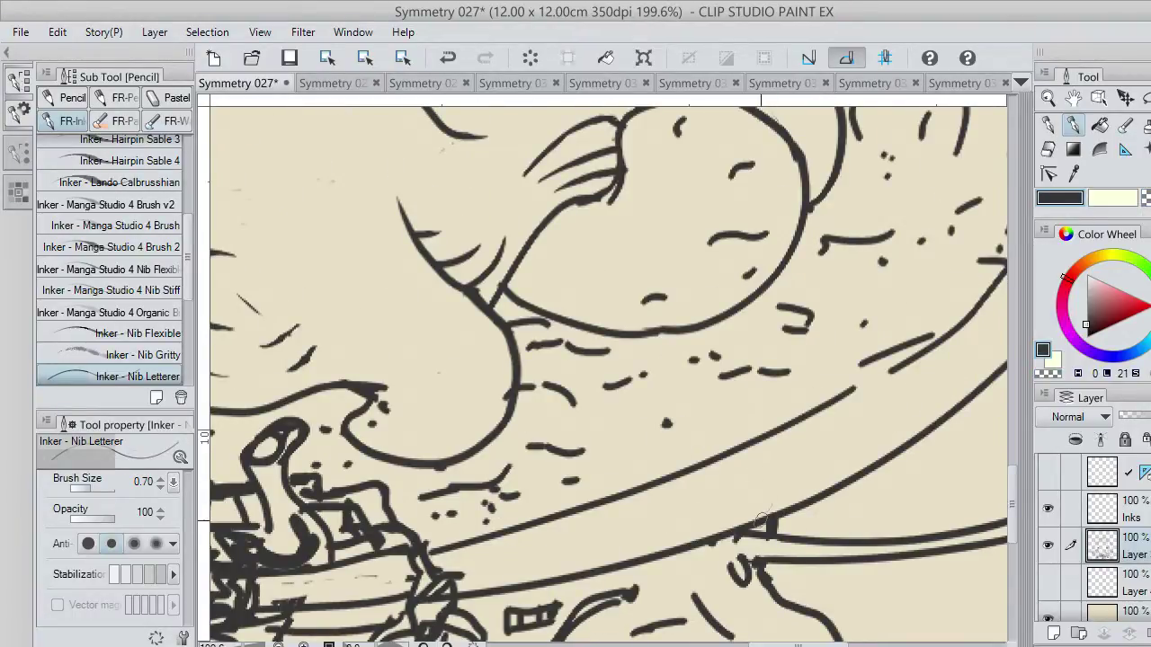
pyautogui.moveTo(739, 538)
pyautogui.mouseDown()
pyautogui.moveTo(763, 555)
pyautogui.moveTo(752, 543)
pyautogui.moveTo(741, 555)
pyautogui.moveTo(729, 538)
pyautogui.moveTo(718, 549)
pyautogui.moveTo(735, 575)
pyautogui.moveTo(757, 550)
pyautogui.mouseUp()
pyautogui.hotkey('ctrl', 'z')
pyautogui.scroll(-1, 758, 545)
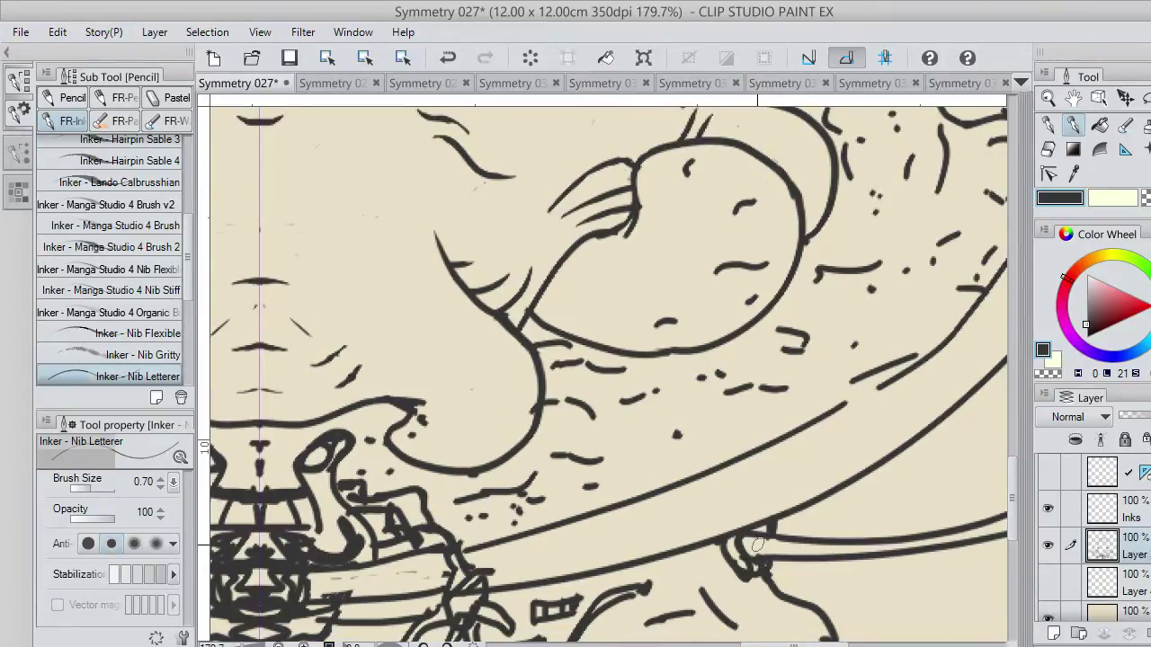